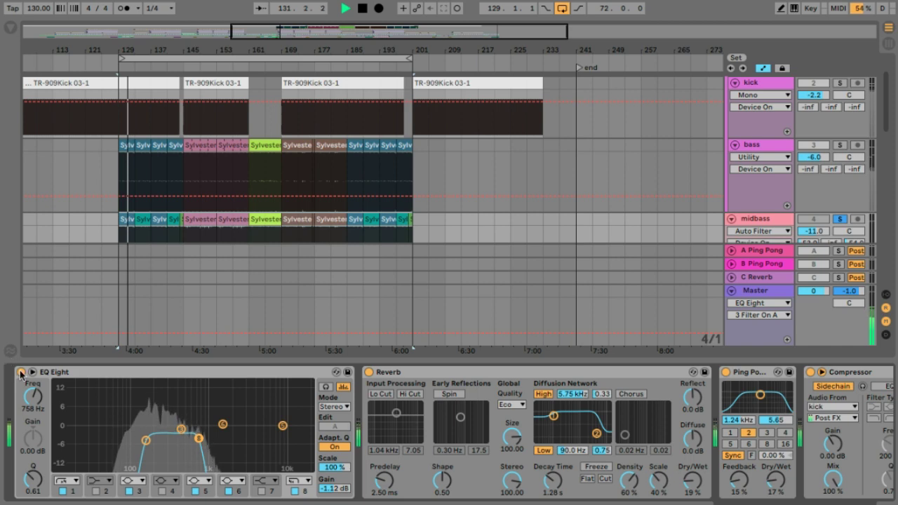
# Step: Compare the midbass with EQ Eight bypassed, set its band 8 high cut to 574 Hz, and solo the bass track alongside
pyautogui.click(21, 372)
pyautogui.click(21, 372)
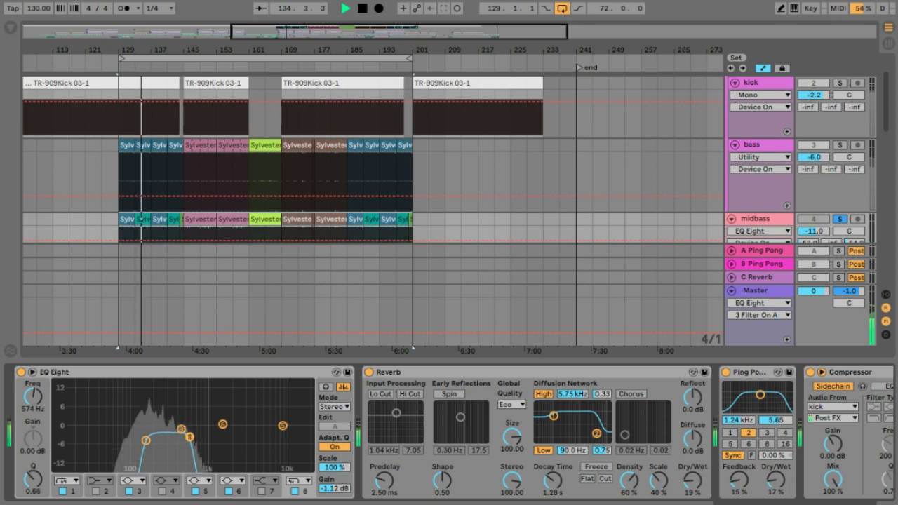
pyautogui.scroll(-3, 731, 195)
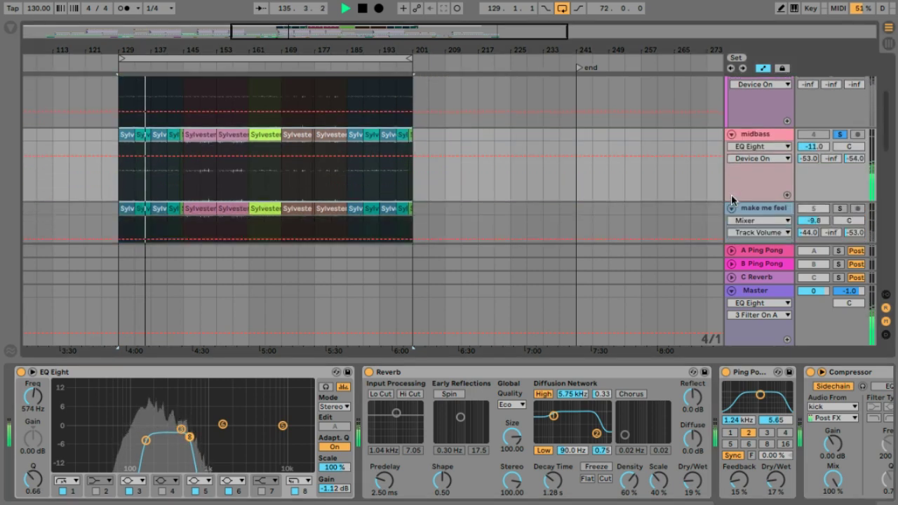
pyautogui.scroll(1, 759, 215)
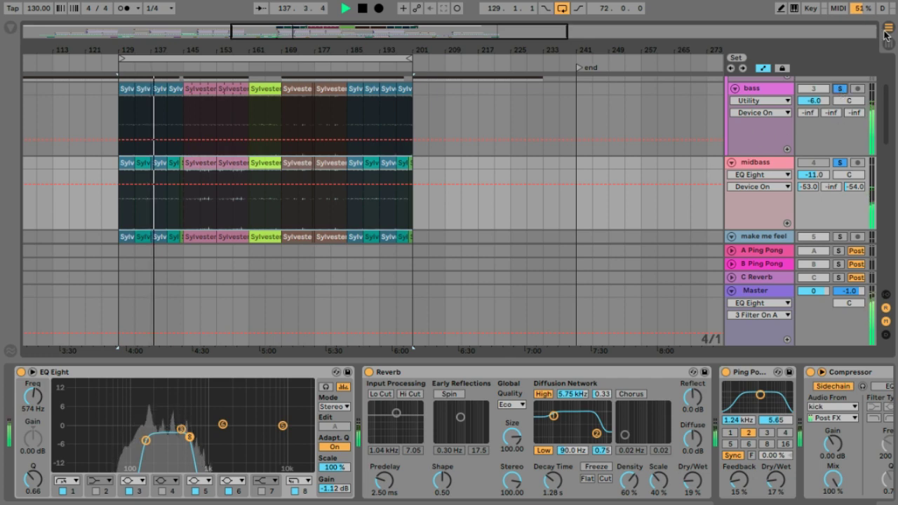
# Step: Set the midbass track volume to -6.5 dB and its Reverb decay time to 932 ms
pyautogui.press('Tab')
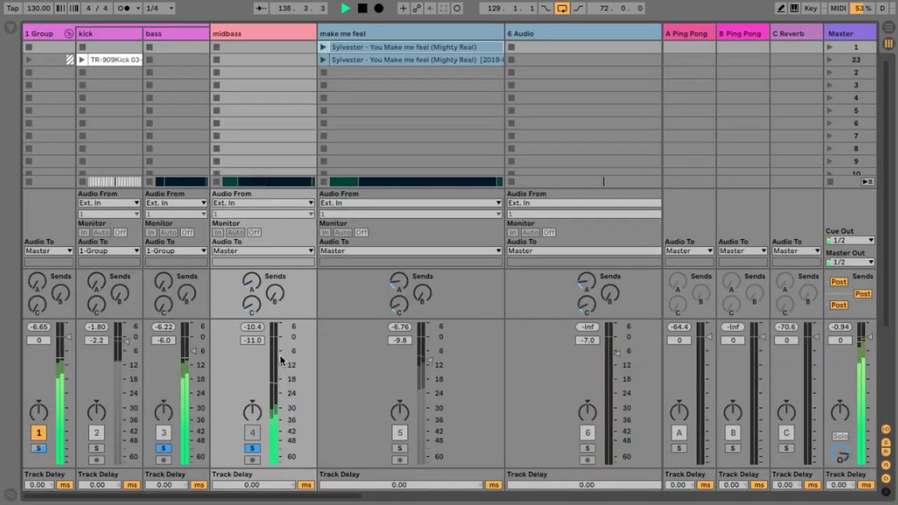
pyautogui.moveTo(281, 360); pyautogui.dragTo(281, 352)
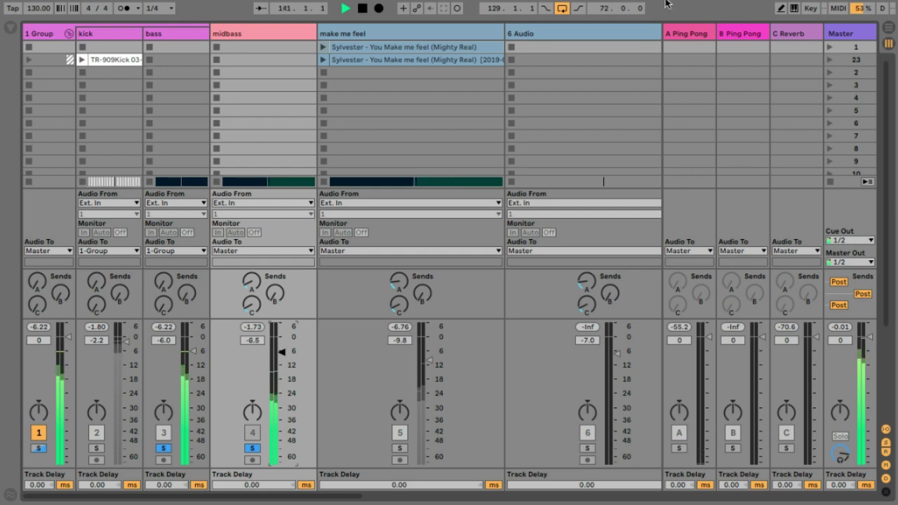
pyautogui.doubleClick(252, 30)
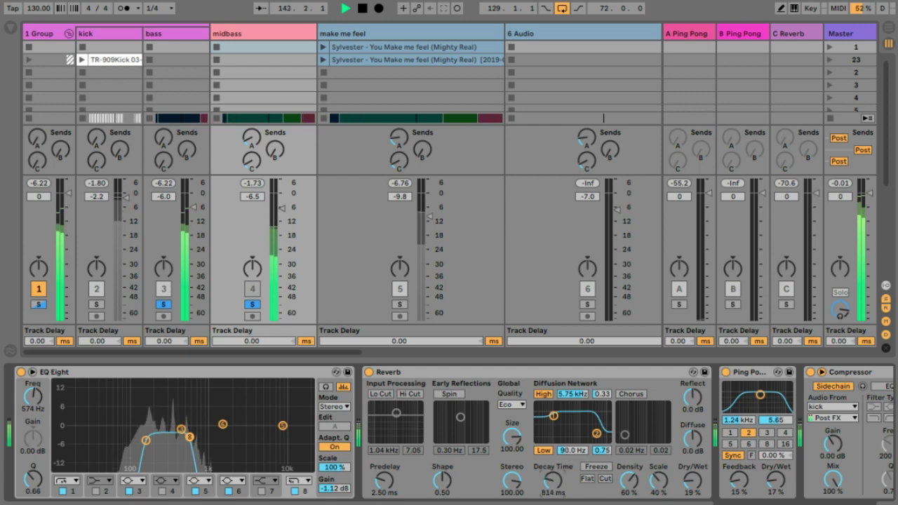
pyautogui.scroll(-5, 731, 449)
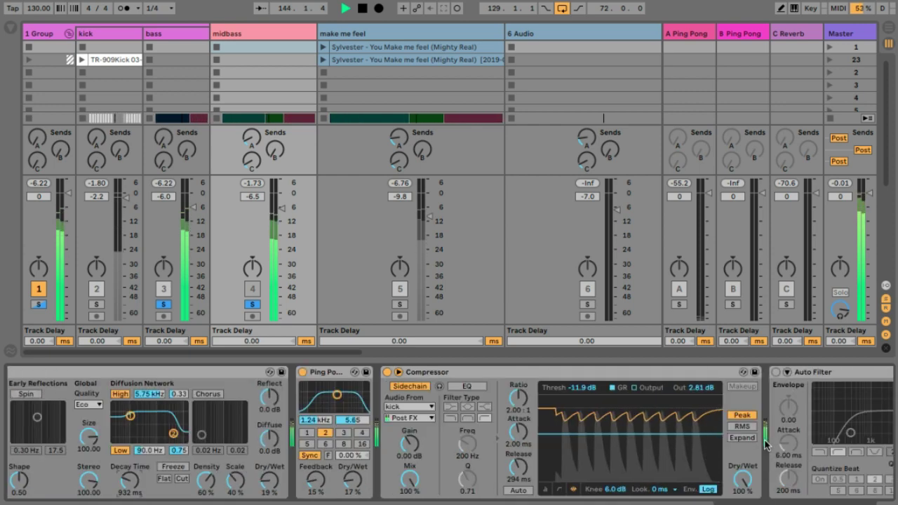
pyautogui.press('Tab')
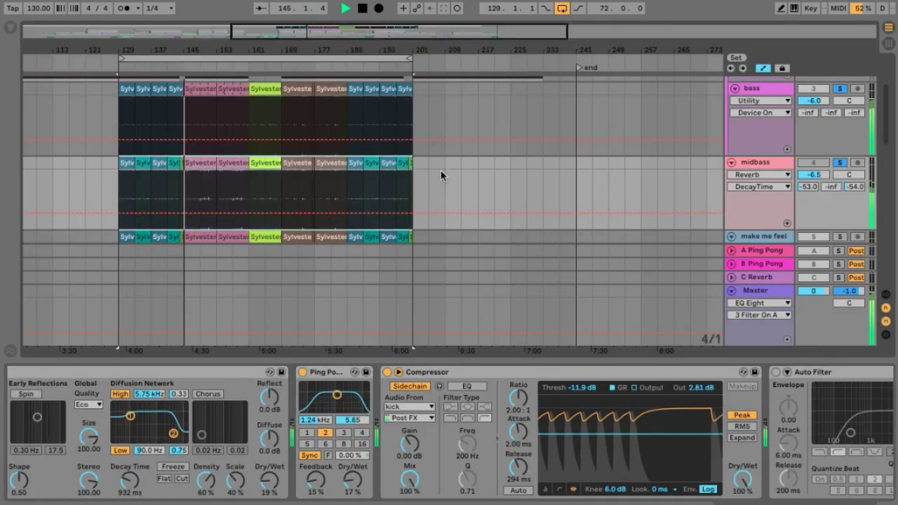
# Step: Unsolo the bass track and solo the make me feel track together with the midbass
pyautogui.hotkey('ctrl', 'alt', 'l')
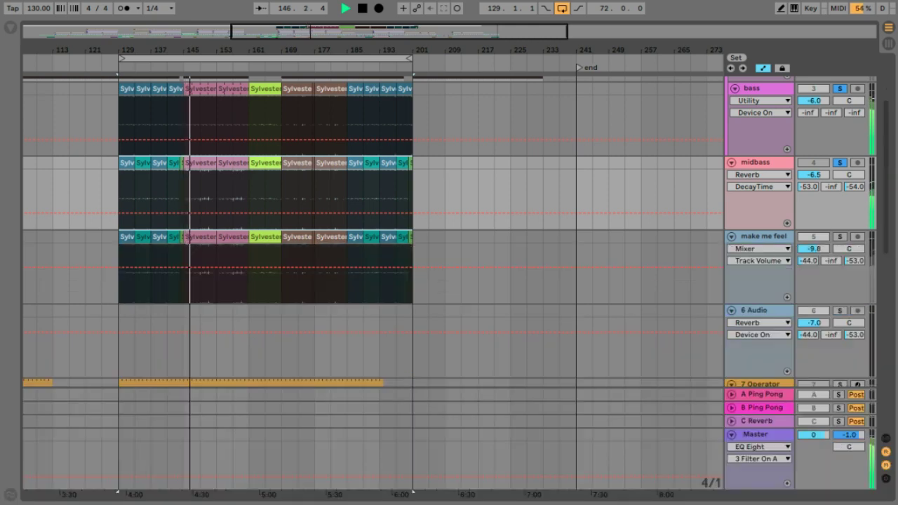
pyautogui.click(839, 89)
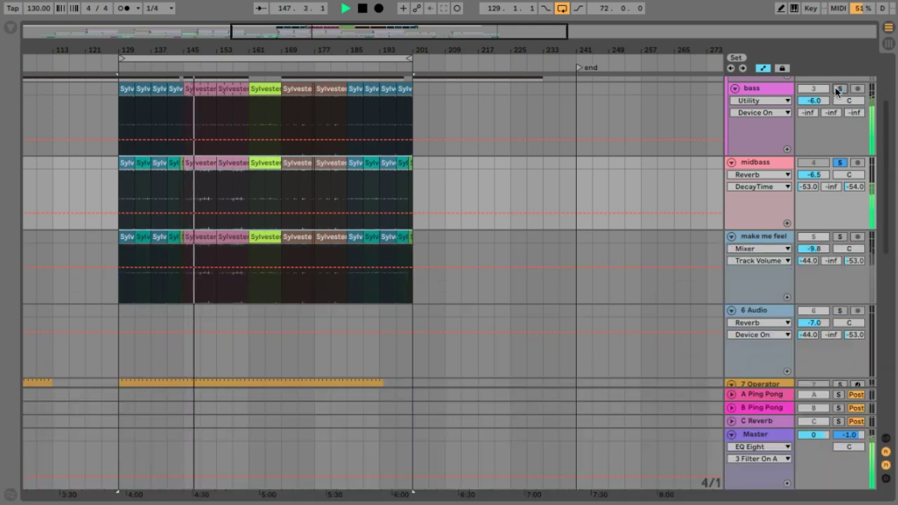
pyautogui.click(840, 237)
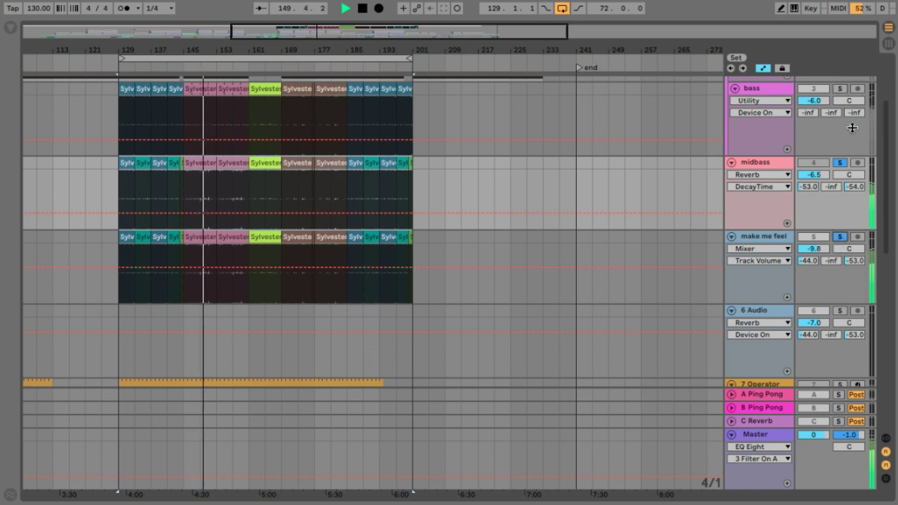
# Step: Set band 8 of the midbass EQ Eight to 375 Hz and raise its low-cut point slightly
pyautogui.doubleClick(764, 165)
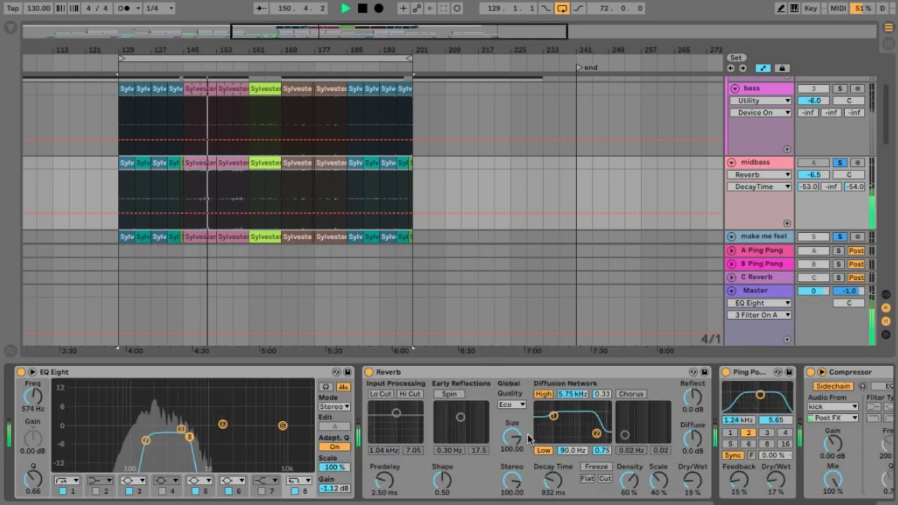
pyautogui.scroll(5, 105, 444)
pyautogui.moveTo(146, 440); pyautogui.dragTo(175, 437)
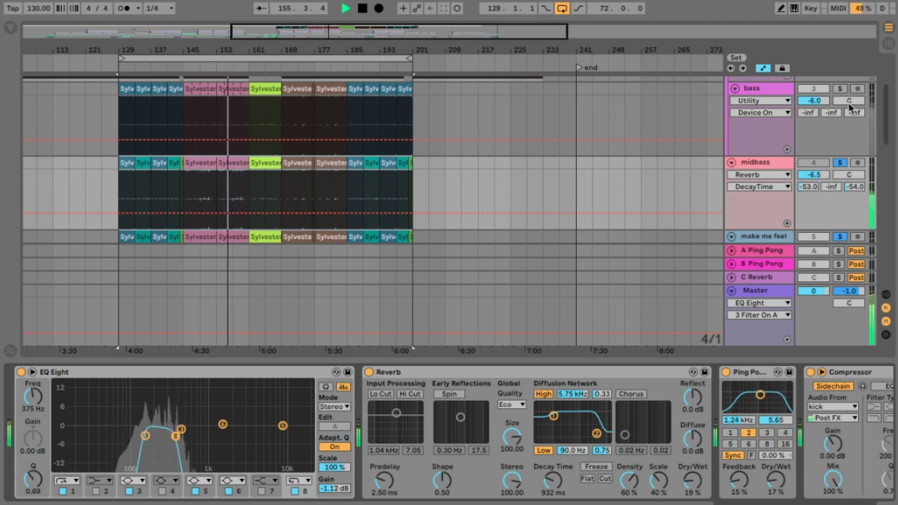
# Step: Compare the midbass with the make me feel track using solo, and solo the bass track alongside both
pyautogui.click(841, 163)
pyautogui.click(841, 163)
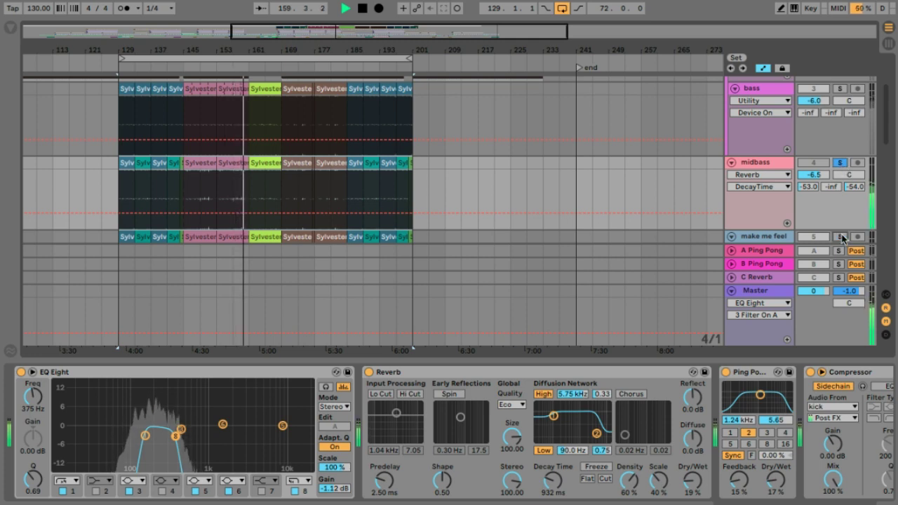
pyautogui.click(840, 89)
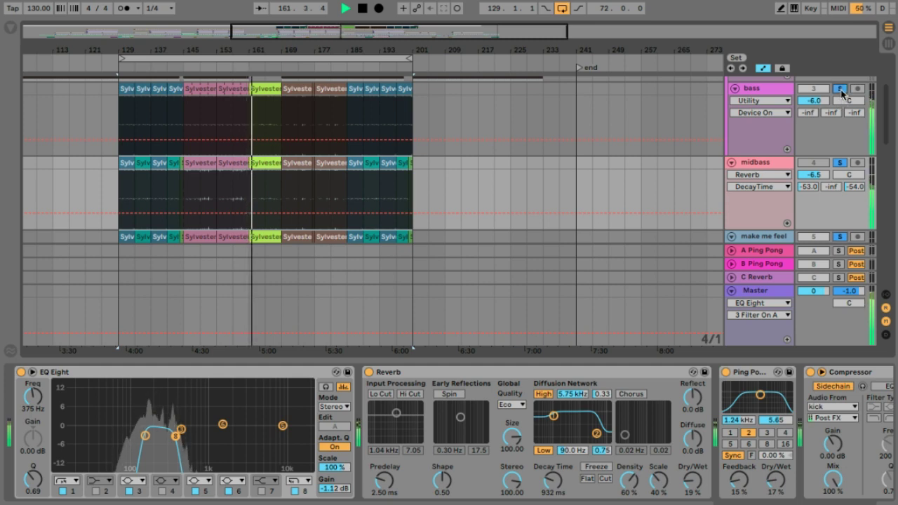
# Step: Set the midbass track volume to -8.0 dB and switch on its Utility device
pyautogui.click(889, 43)
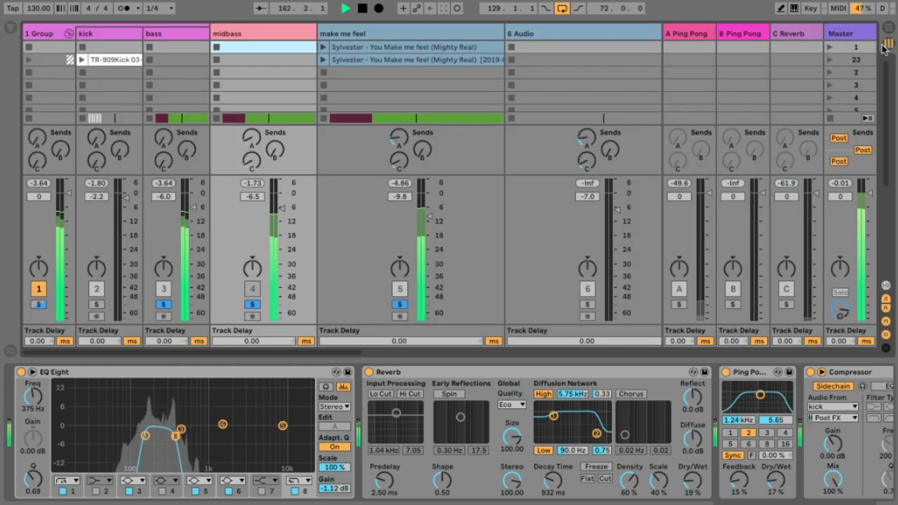
pyautogui.click(283, 209)
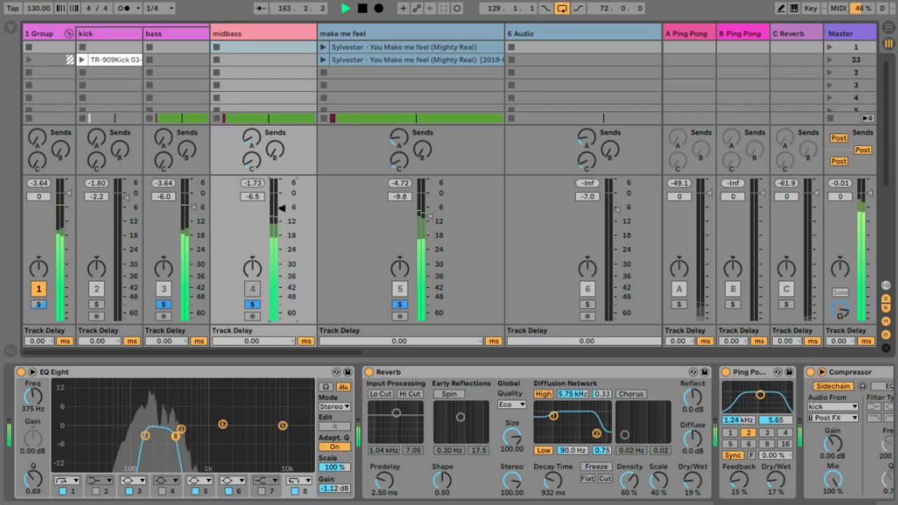
pyautogui.click(270, 37)
pyautogui.scroll(-10, 762, 423)
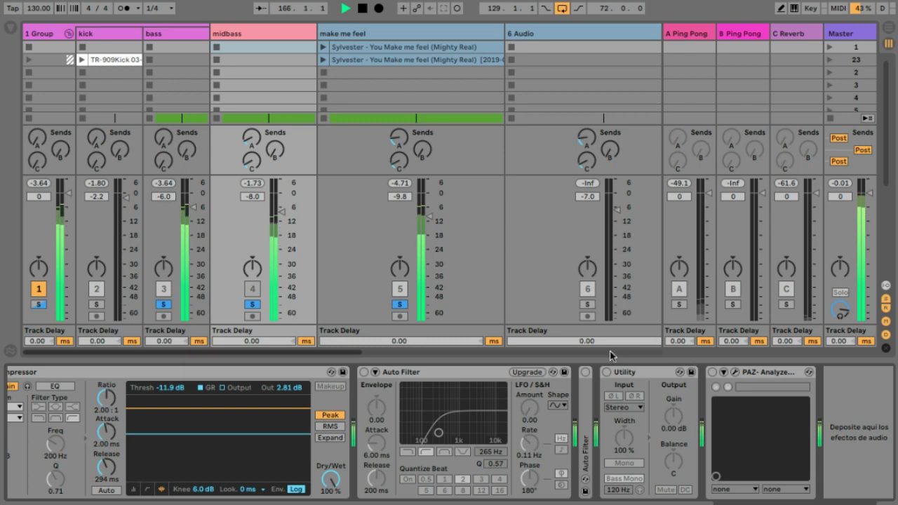
pyautogui.click(607, 373)
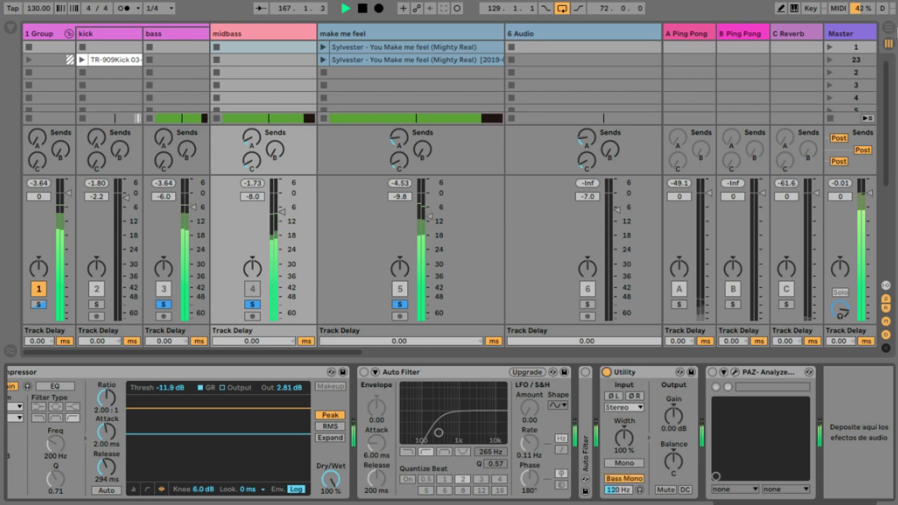
# Step: Replace the midbass clips between bars 129 and 201 with a copy of all the bass clips in the arrangement
pyautogui.press('Tab')
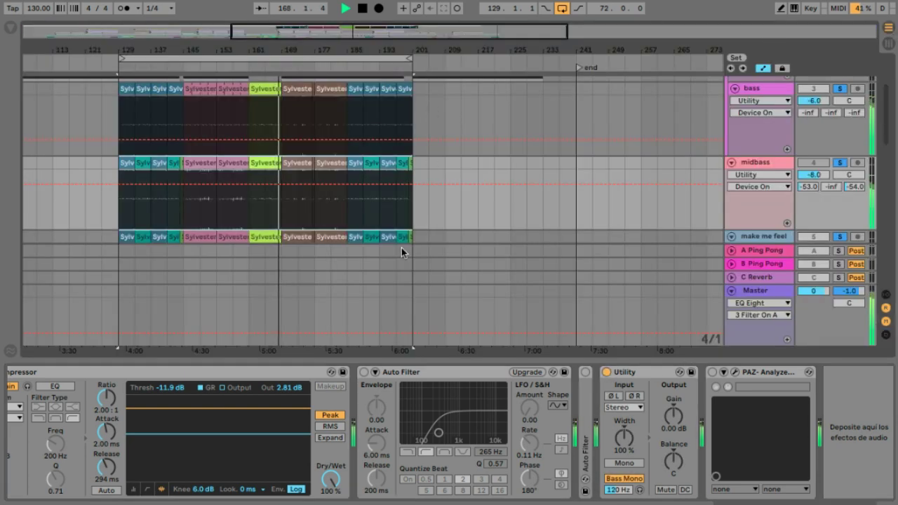
pyautogui.moveTo(357, 359); pyautogui.dragTo(357, 388)
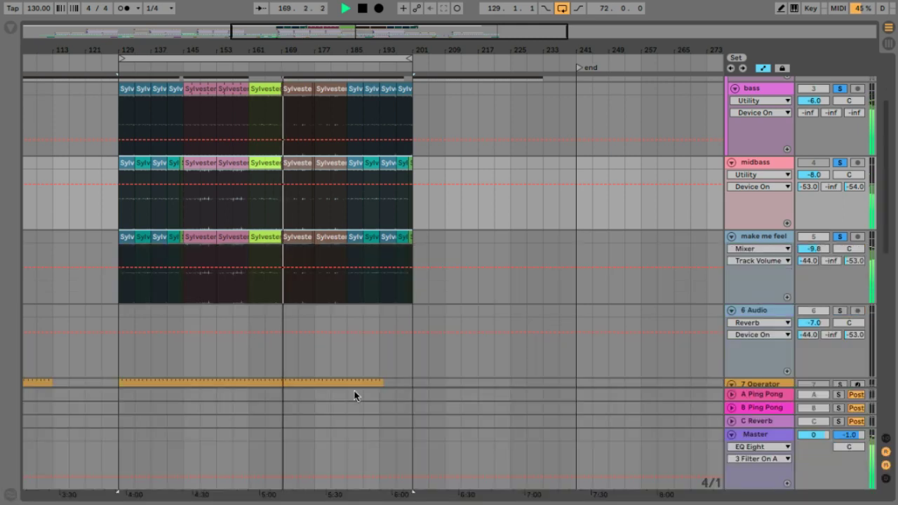
pyautogui.scroll(3, 357, 387)
pyautogui.scroll(-5, 357, 387)
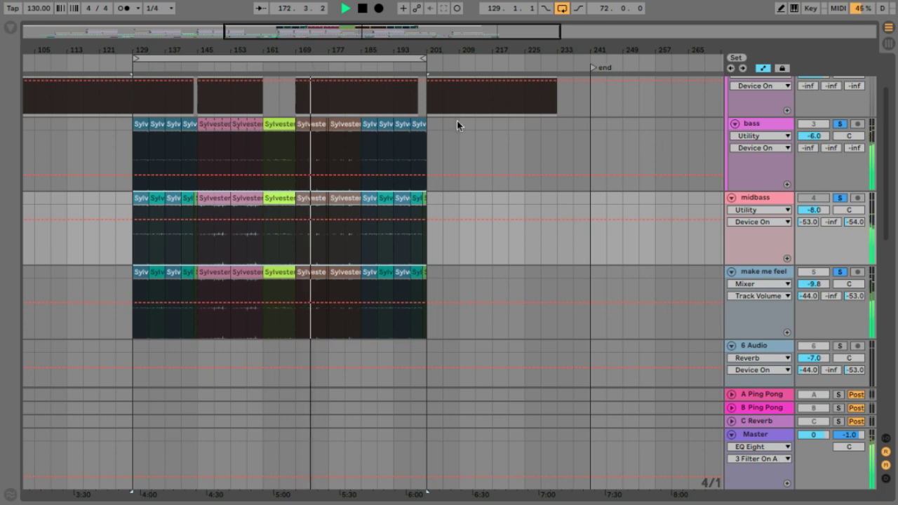
pyautogui.click(426, 143)
pyautogui.moveTo(114, 139); pyautogui.dragTo(133, 151)
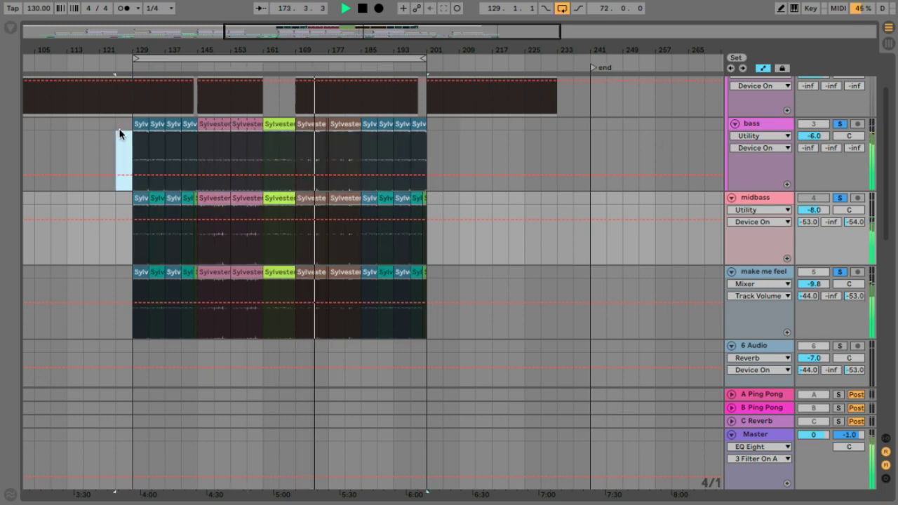
pyautogui.click(131, 134)
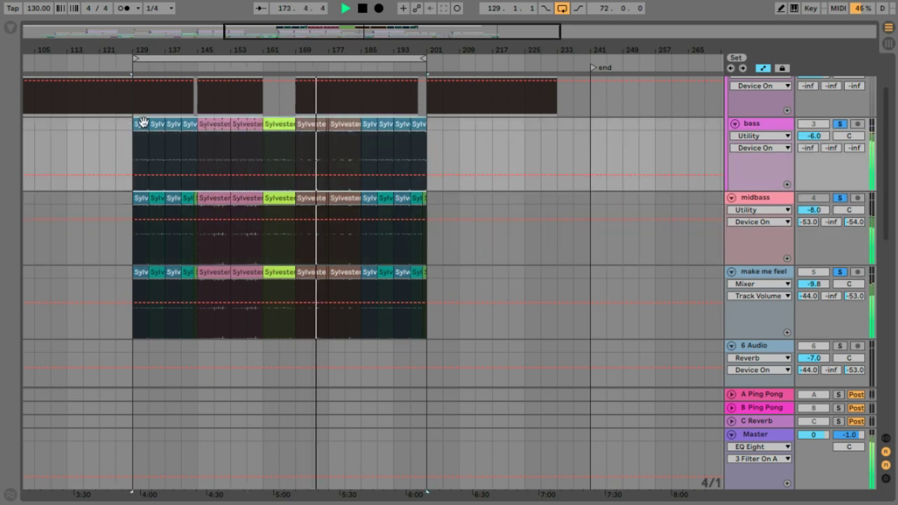
pyautogui.click(145, 199)
pyautogui.click(141, 204)
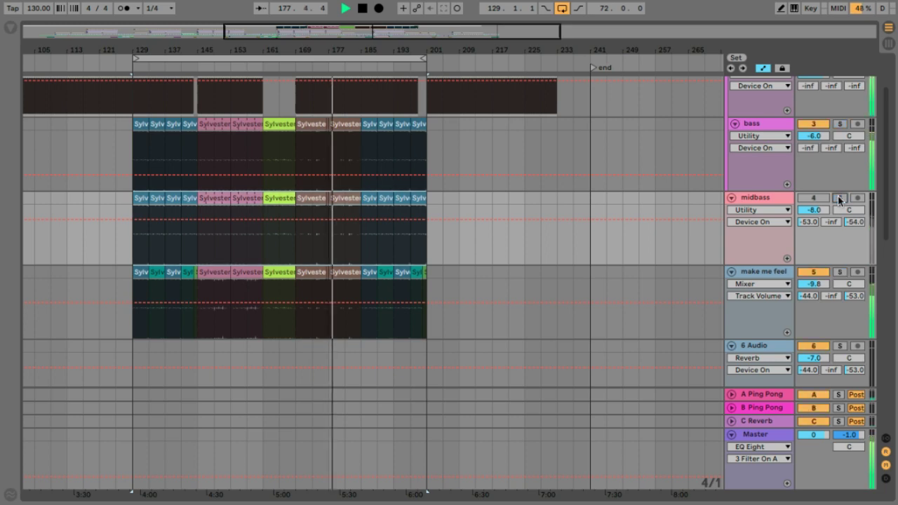
# Step: Reactivate the midbass track and set its volume to -3.3 dB
pyautogui.click(810, 198)
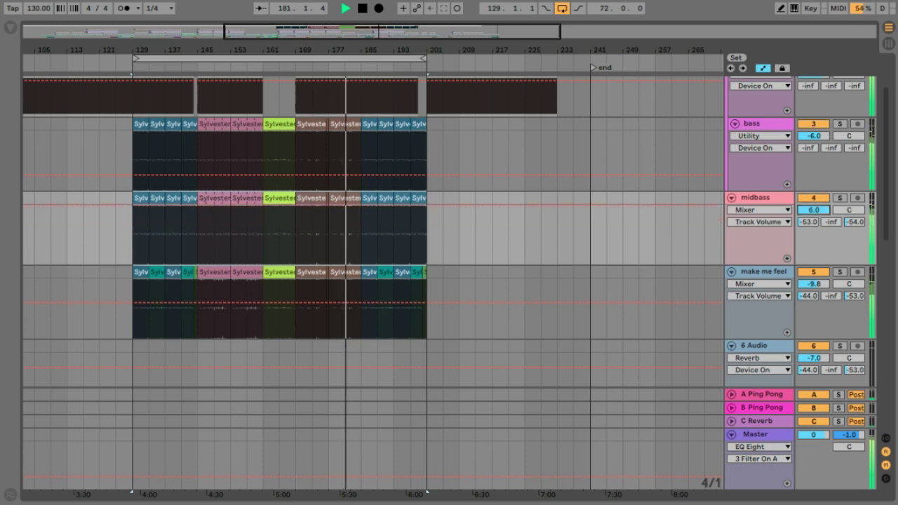
pyautogui.moveTo(821, 214)
pyautogui.mouseDown()
pyautogui.moveTo(821, 200)
pyautogui.moveTo(814, 212)
pyautogui.mouseUp()
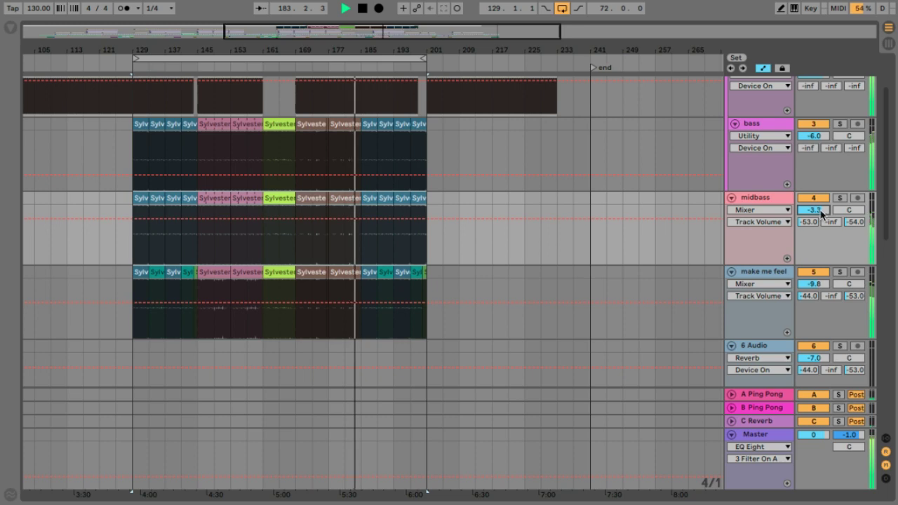
# Step: Try Mono in the midbass Utility with the track soloed, and switch the Utility off
pyautogui.doubleClick(771, 200)
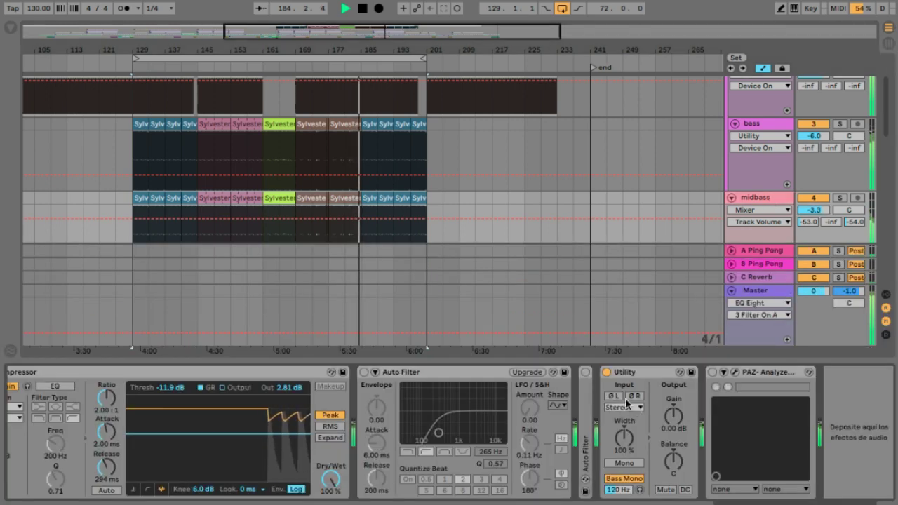
pyautogui.click(625, 464)
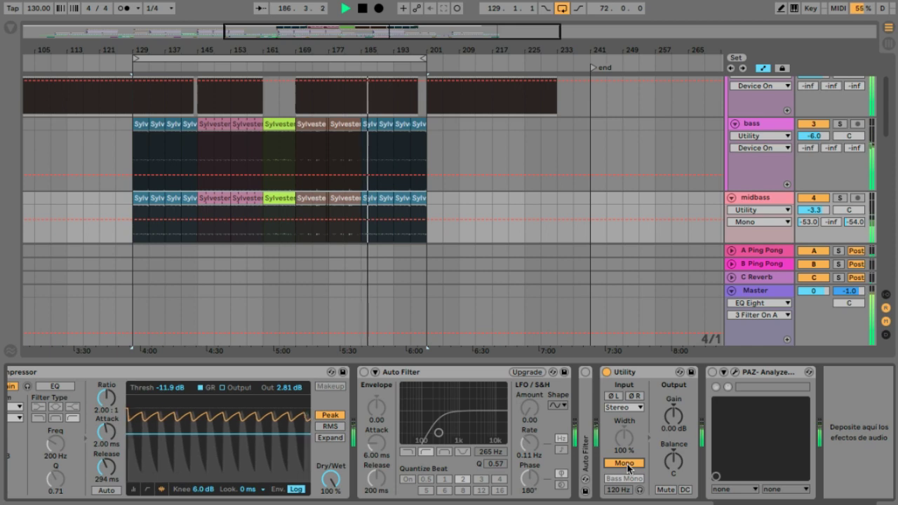
pyautogui.click(841, 199)
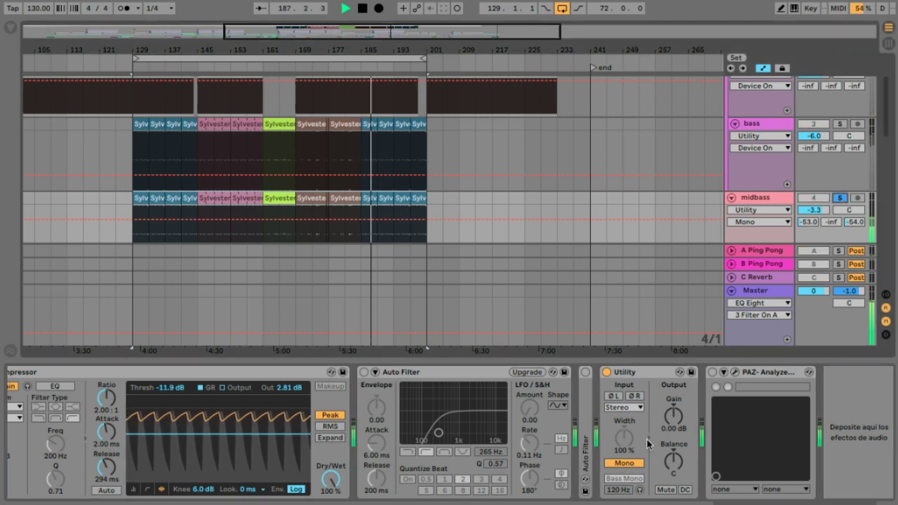
pyautogui.click(607, 372)
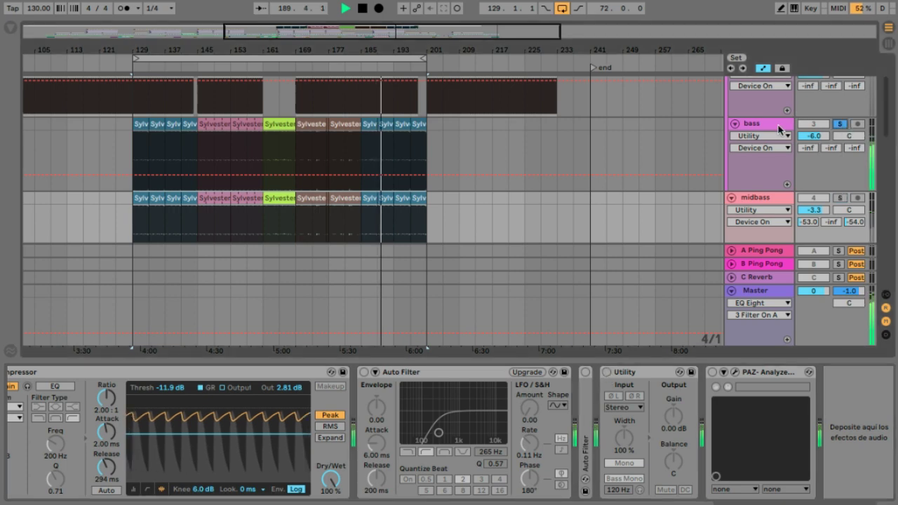
# Step: Switch on the bass track's Utility with Mono, trying the Left and Right channel modes before returning to Stereo mode
pyautogui.click(841, 124)
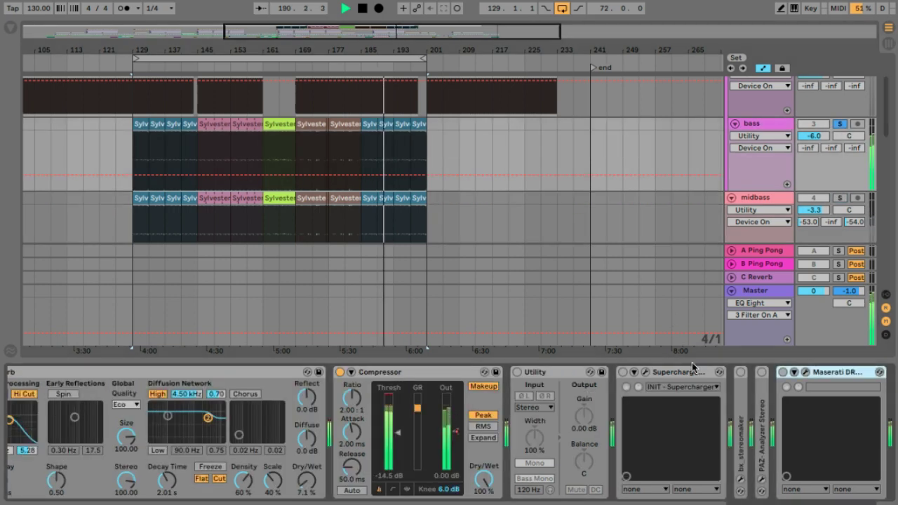
pyautogui.click(517, 372)
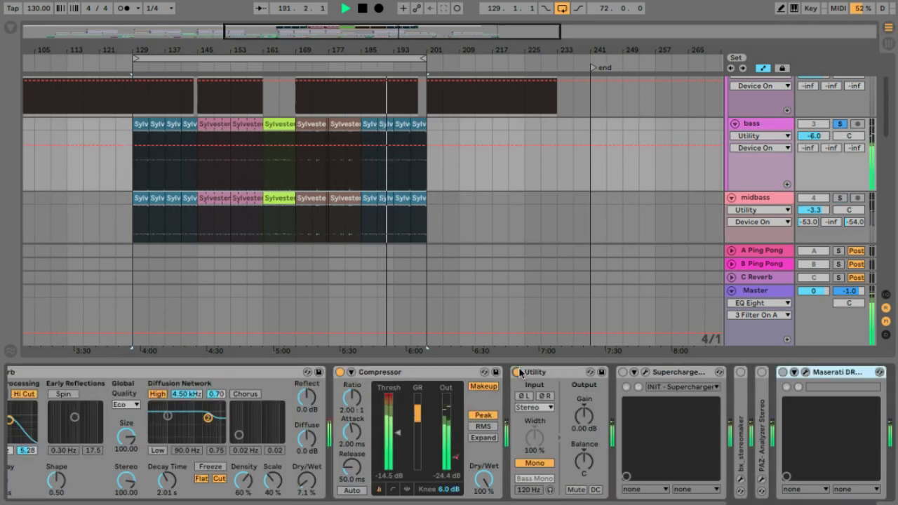
pyautogui.moveTo(539, 409); pyautogui.dragTo(539, 421)
pyautogui.click(535, 408)
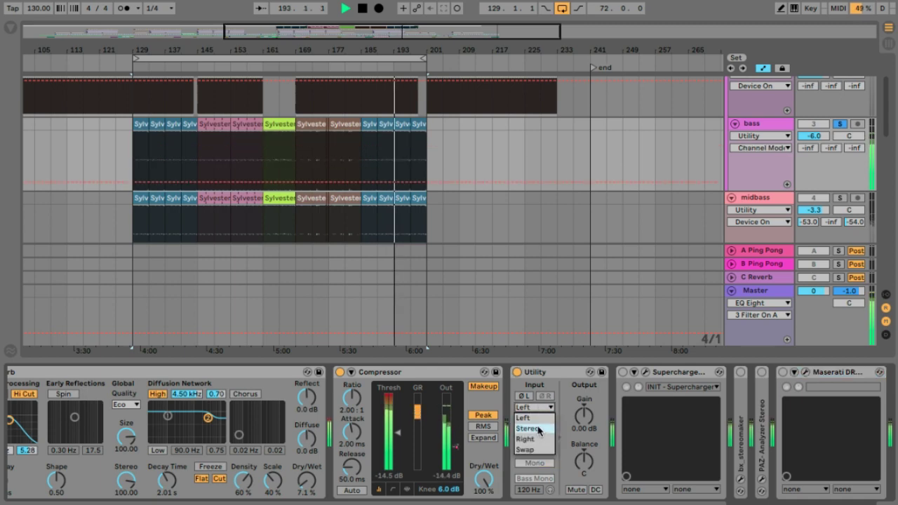
pyautogui.click(533, 425)
pyautogui.click(533, 410)
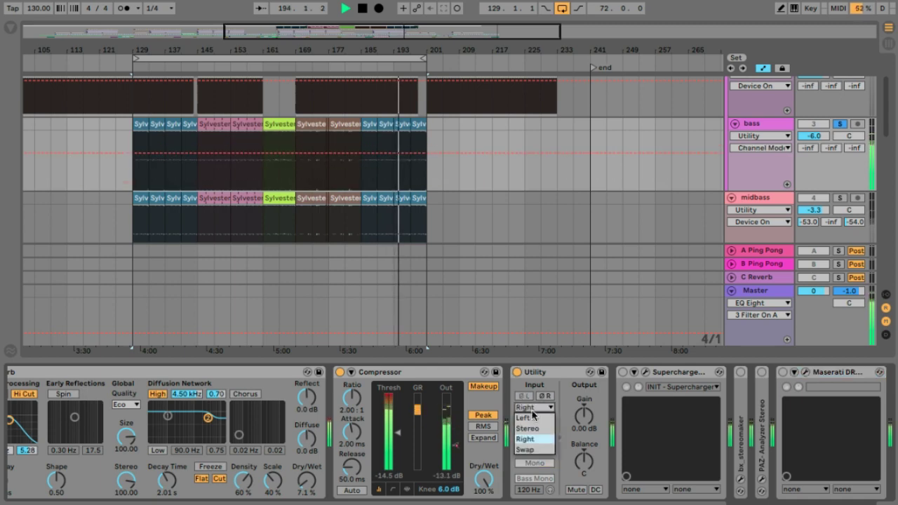
pyautogui.click(531, 436)
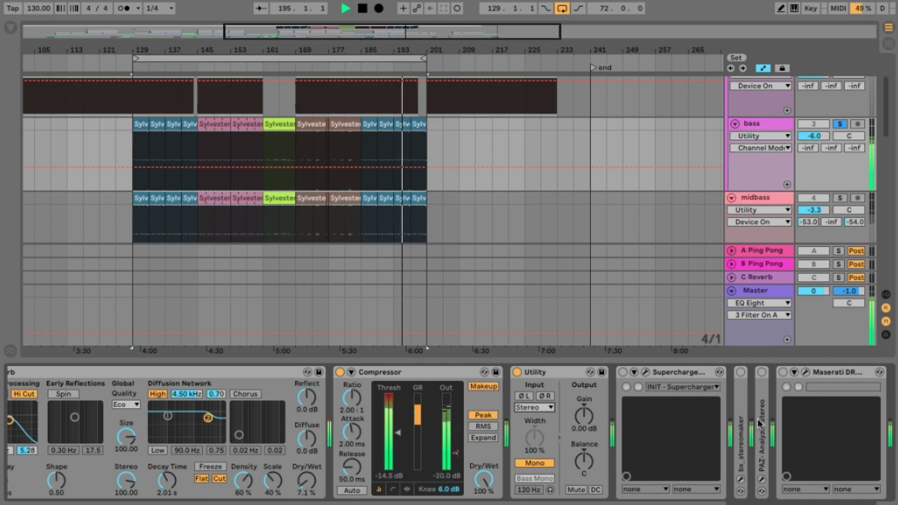
# Step: Switch on and open the bass track's PAZ Analyzer, and compare the stereo image with the Utility off and on
pyautogui.click(745, 385)
pyautogui.click(763, 374)
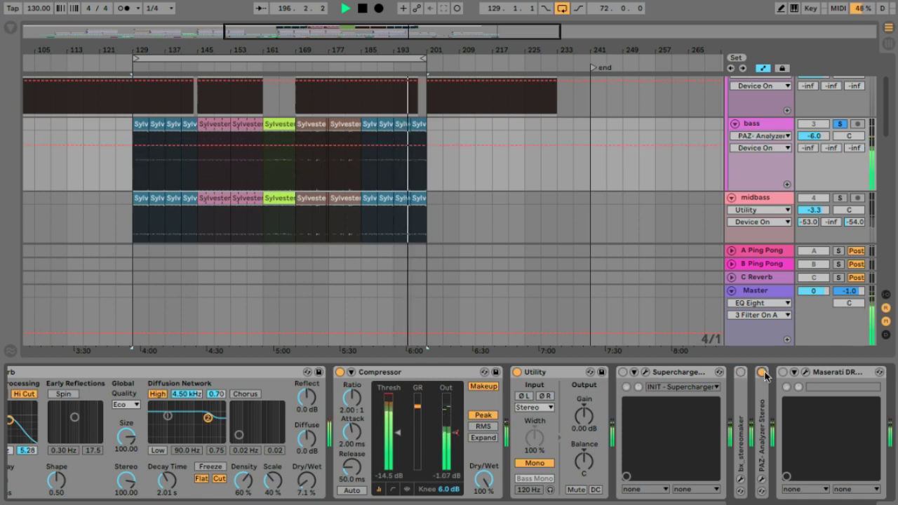
pyautogui.doubleClick(768, 409)
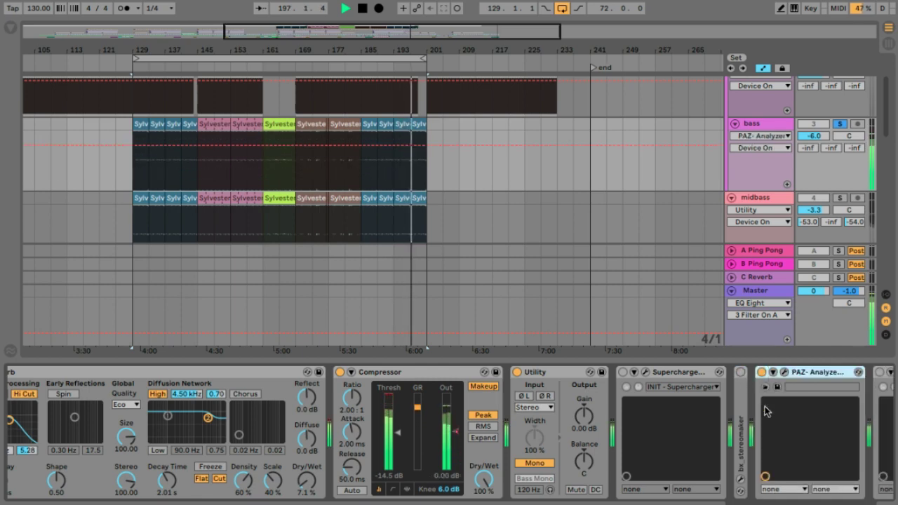
pyautogui.click(783, 372)
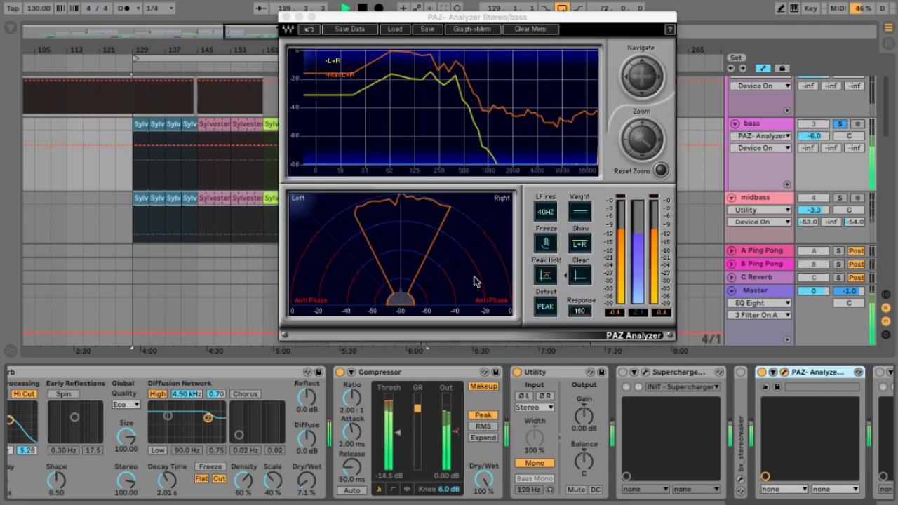
pyautogui.click(517, 373)
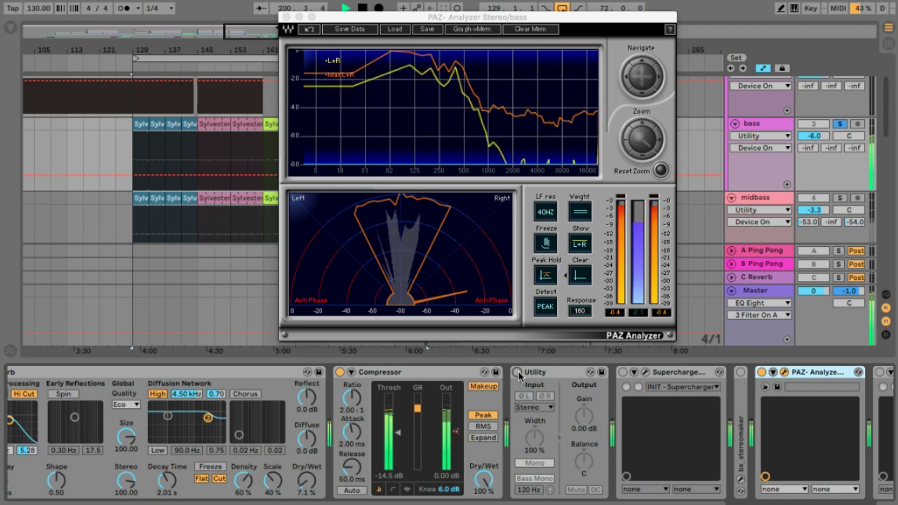
pyautogui.click(517, 373)
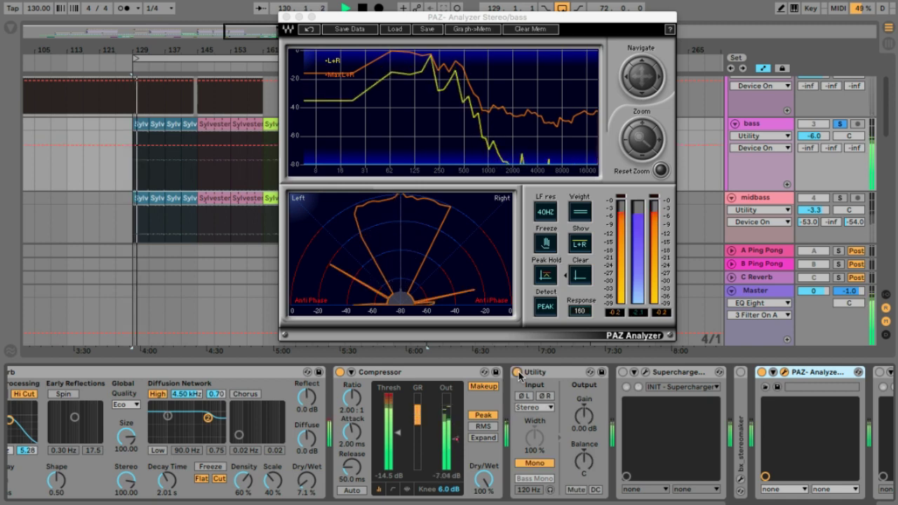
# Step: Clear the analyzer's memory and switch on Supercharger GT on the bass, with Character at 4.85 and Saturation at 1.00
pyautogui.click(622, 372)
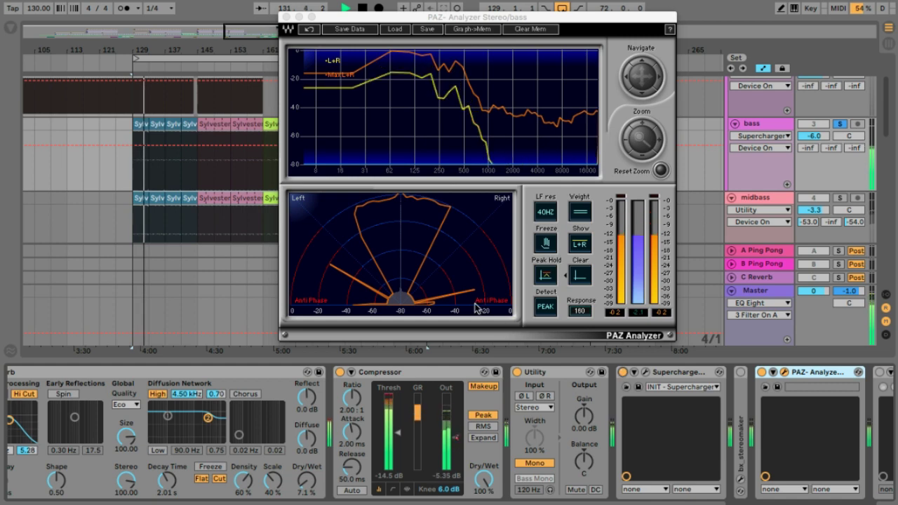
pyautogui.click(540, 30)
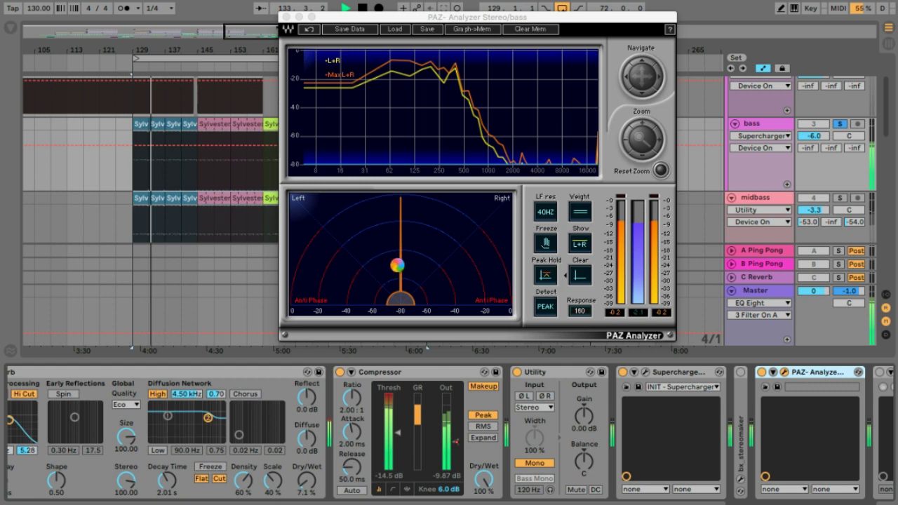
pyautogui.click(643, 372)
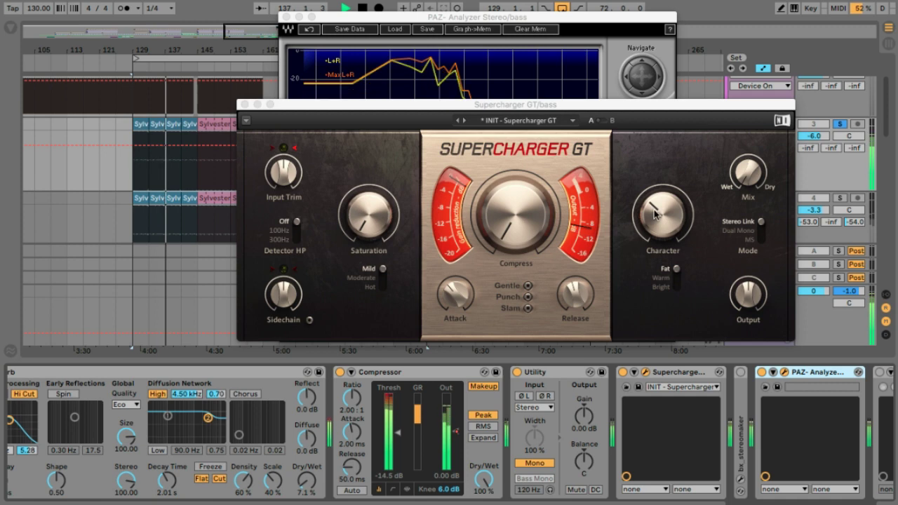
pyautogui.moveTo(655, 214); pyautogui.dragTo(654, 199)
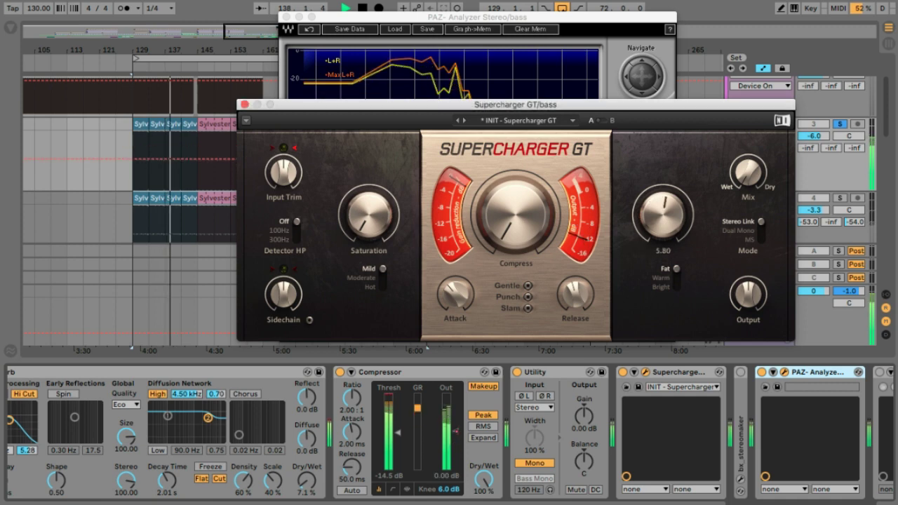
pyautogui.press('super+z')
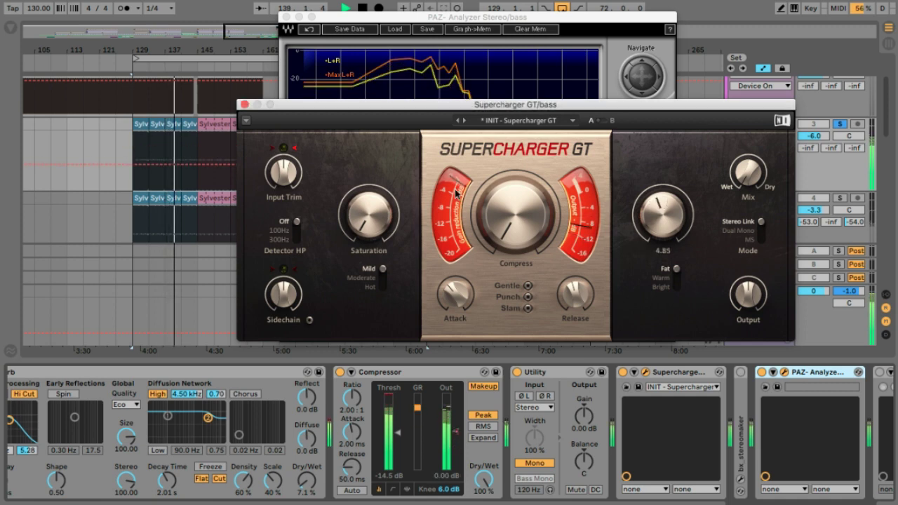
pyautogui.moveTo(369, 213); pyautogui.dragTo(369, 215)
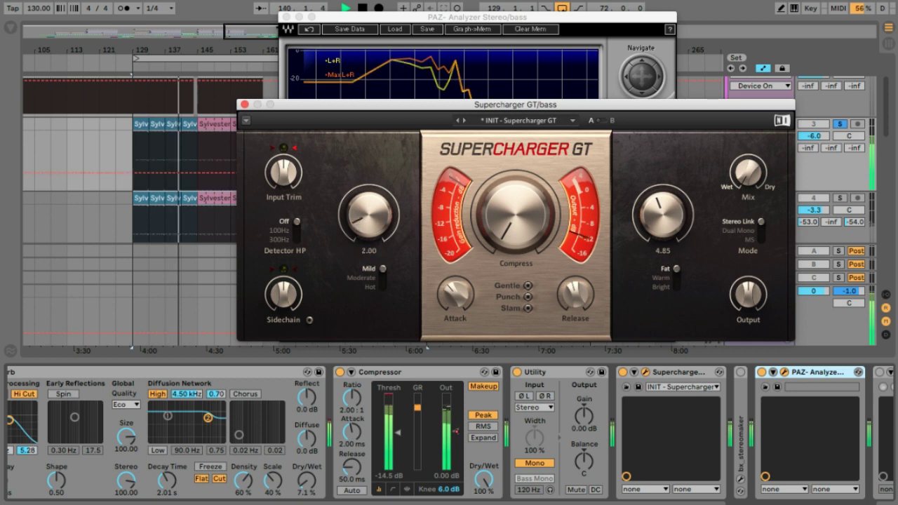
pyautogui.press('super+z')
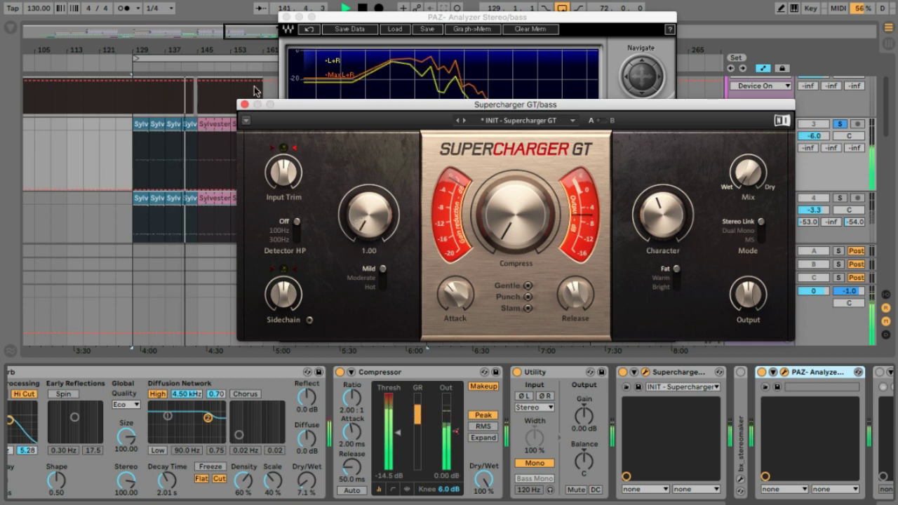
pyautogui.click(244, 104)
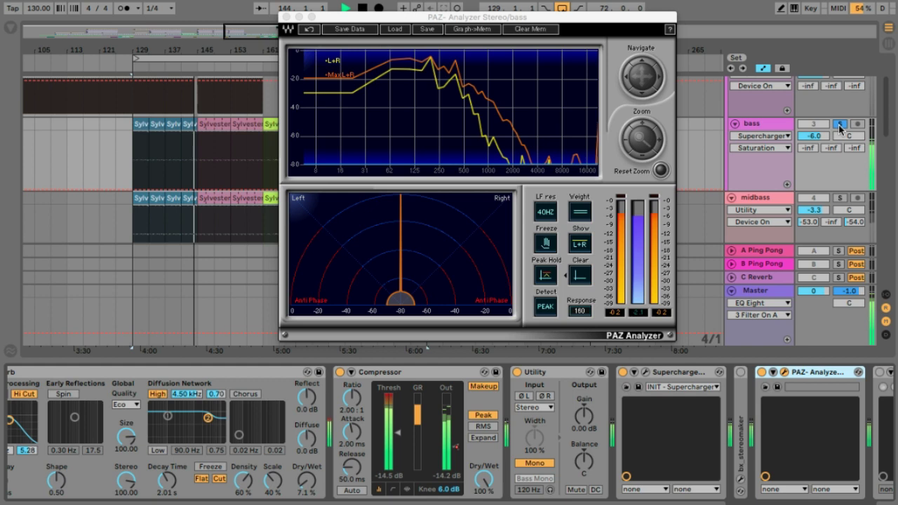
# Step: Hide the device chain and compare the soloed bass with the full mix, leaving the bass unsoloed
pyautogui.click(839, 124)
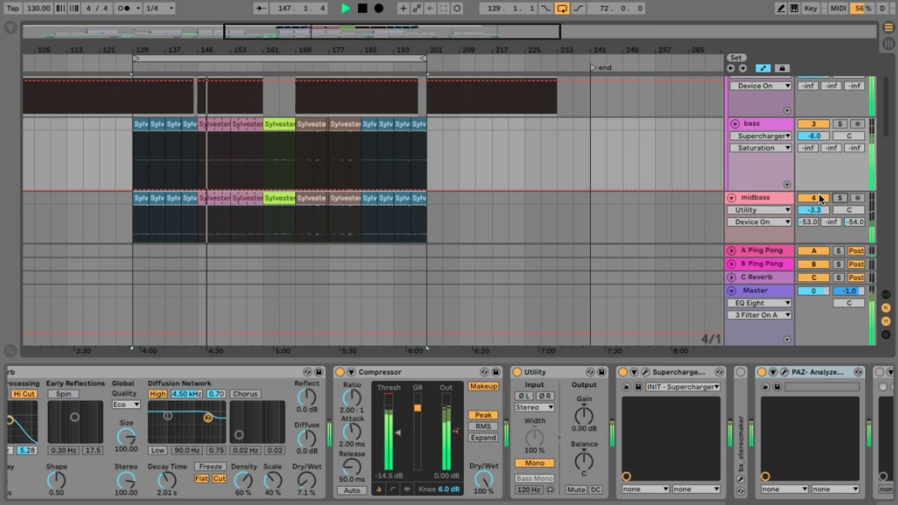
pyautogui.hotkey('ctrl', 'alt', 'l')
pyautogui.click(840, 124)
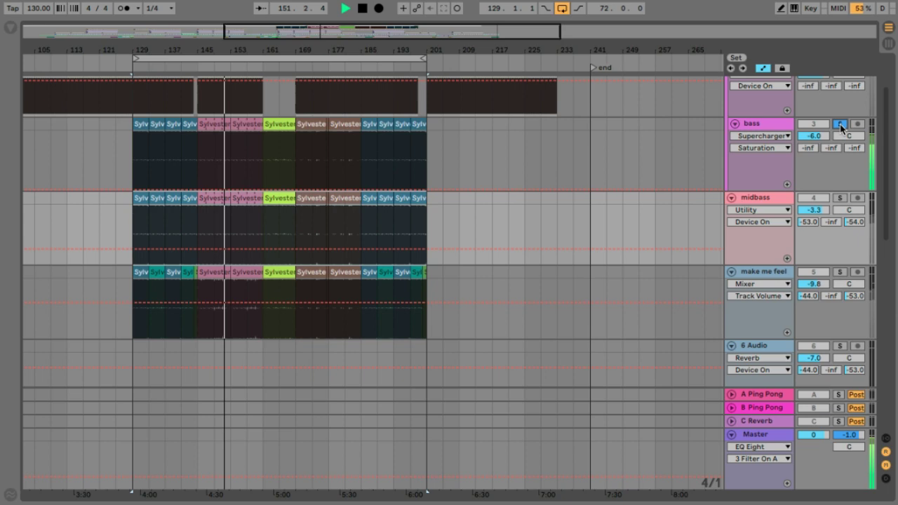
pyautogui.click(840, 124)
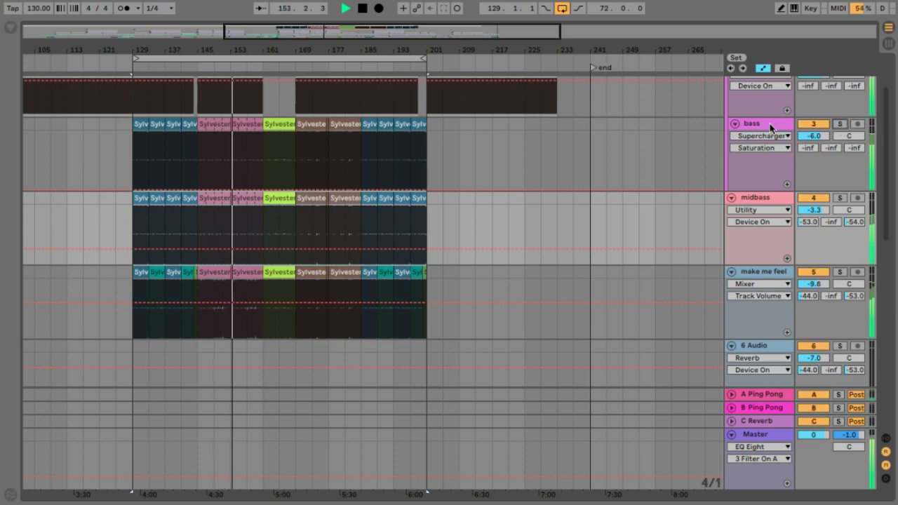
# Step: Switch off the Utility on the bass track and switch on the midbass Utility with Mono
pyautogui.doubleClick(771, 127)
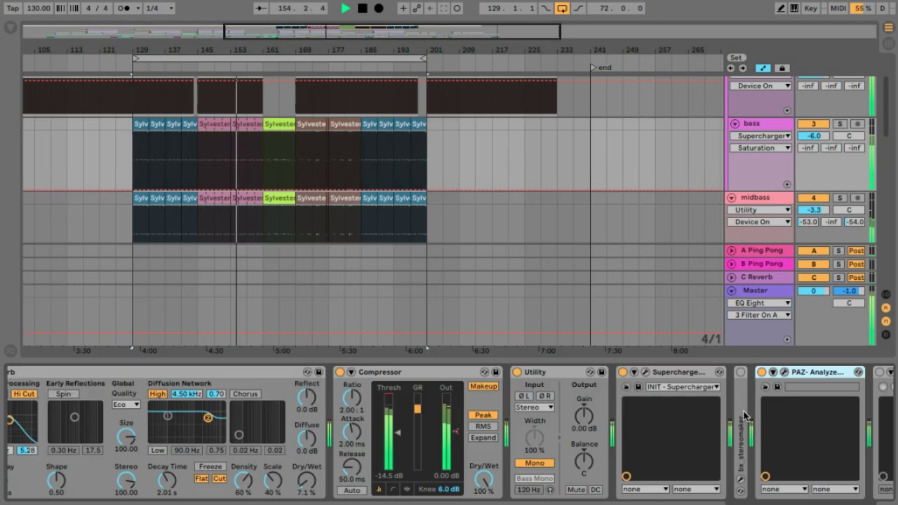
pyautogui.hscroll(-3, 644, 374)
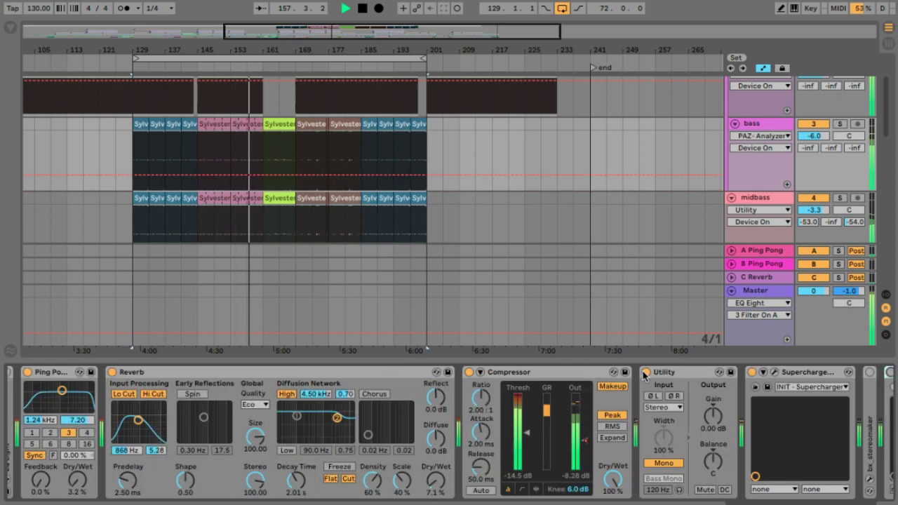
pyautogui.click(645, 372)
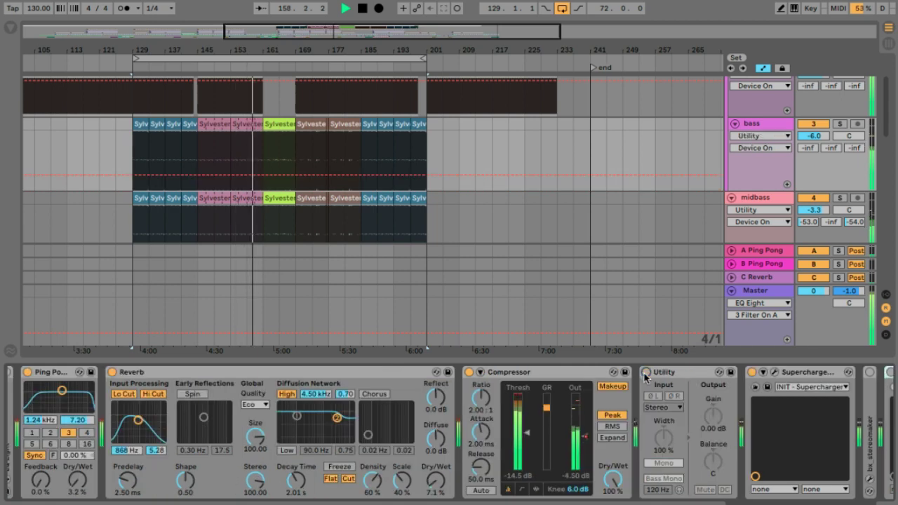
pyautogui.press('Down')
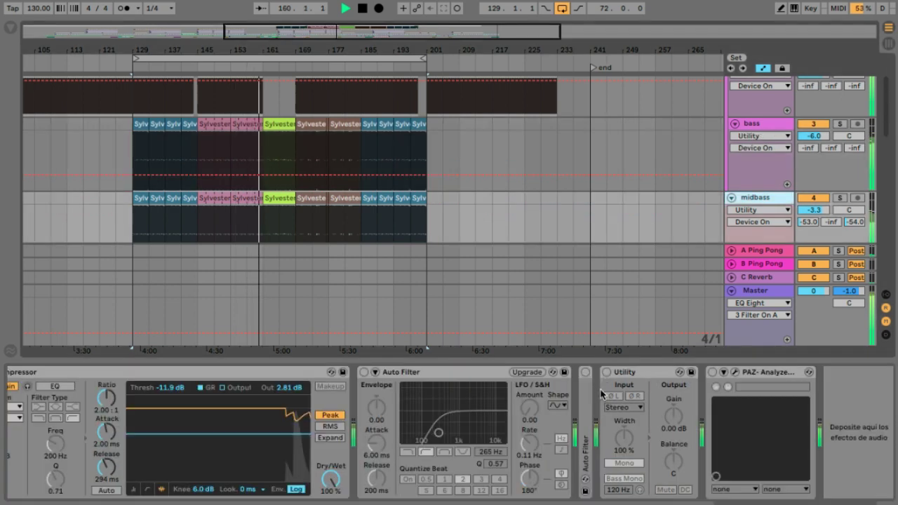
pyautogui.click(606, 372)
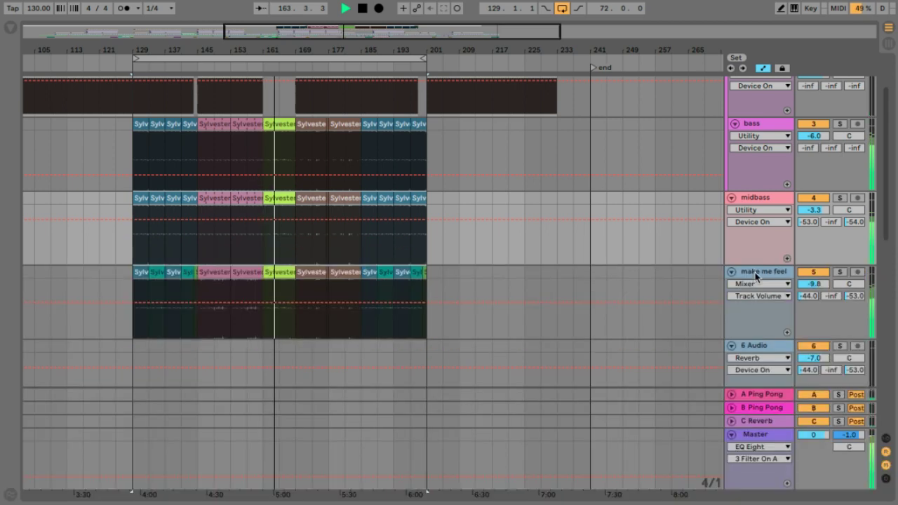
# Step: Try a higher low-cut frequency in the make me feel track's EQ Eight
pyautogui.click(755, 292)
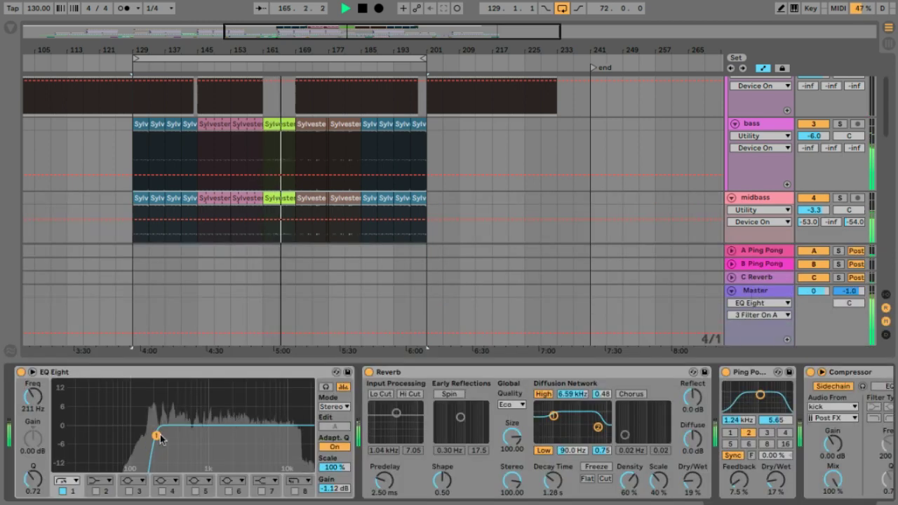
pyautogui.moveTo(156, 436); pyautogui.dragTo(210, 387)
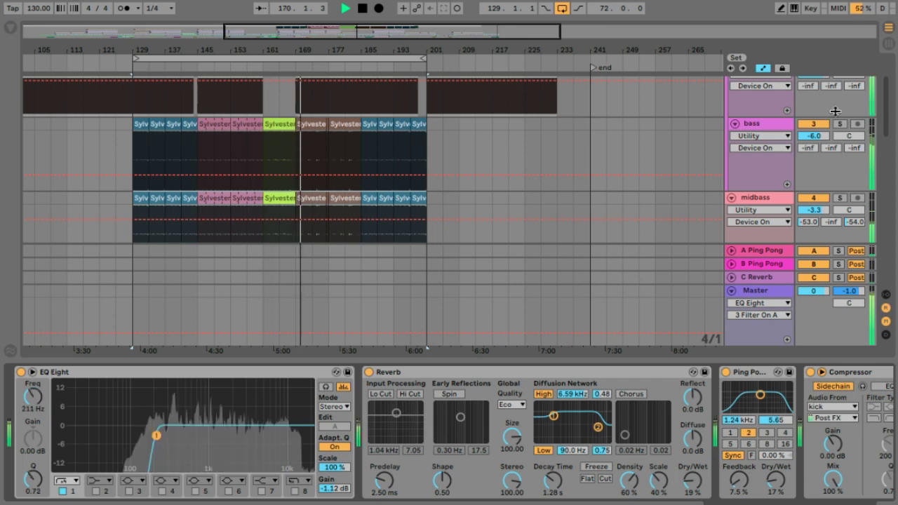
# Step: Adjust the low-cut and high-cut bands of the midbass EQ Eight, soloed and in the mix, with the high cut at about 383 Hz
pyautogui.scroll(-3, 835, 113)
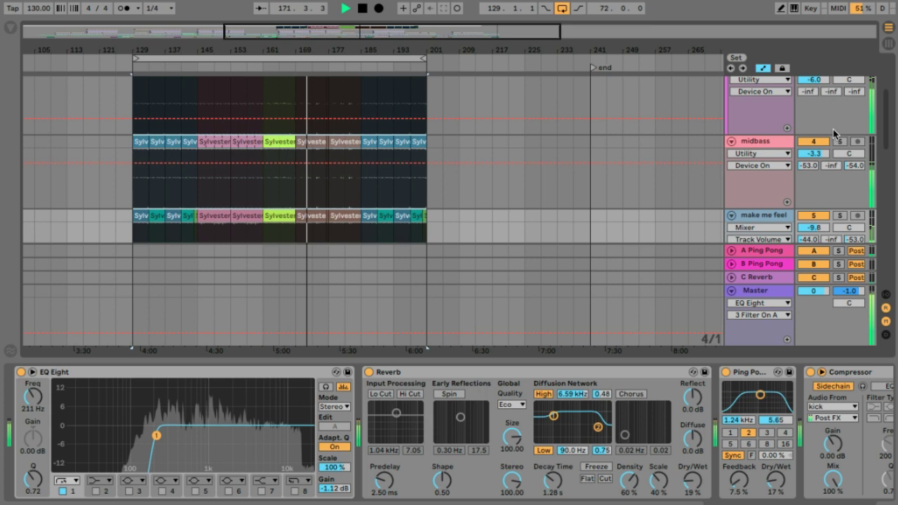
pyautogui.click(839, 142)
pyautogui.click(758, 182)
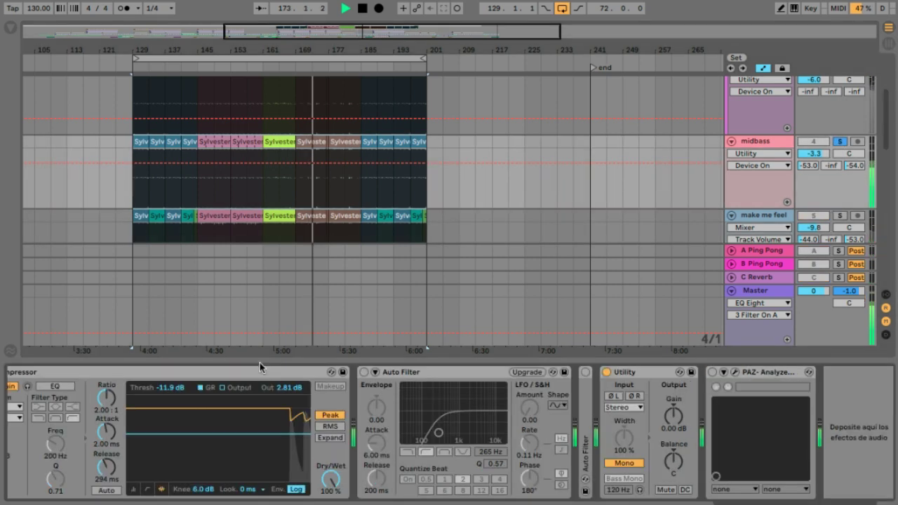
pyautogui.hscroll(-5, 145, 437)
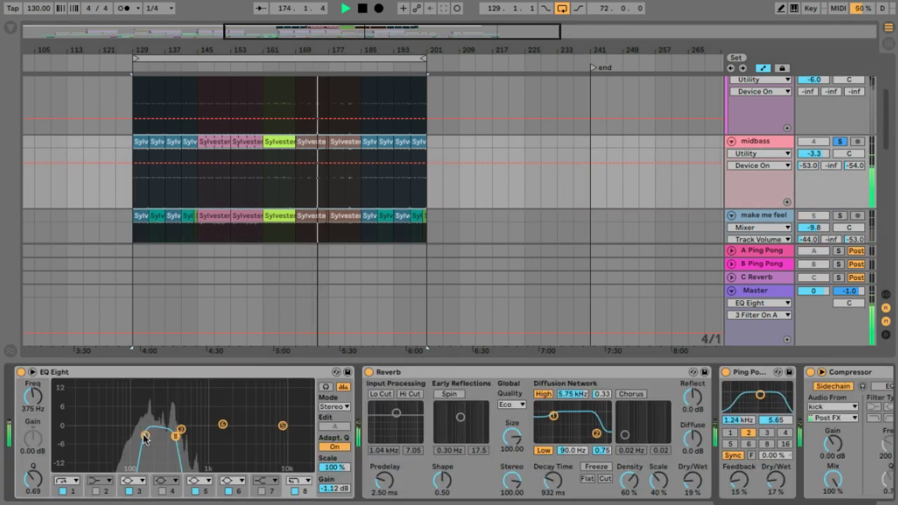
pyautogui.moveTo(145, 436); pyautogui.dragTo(177, 438)
pyautogui.click(839, 141)
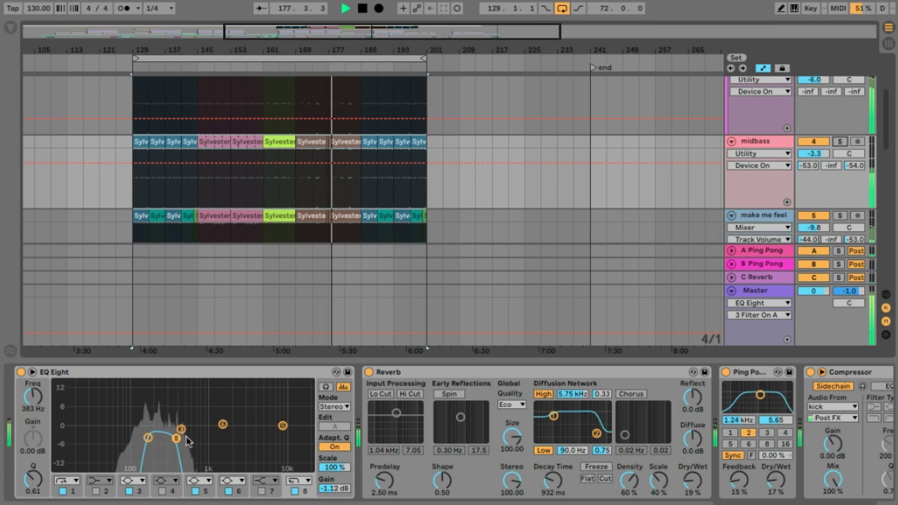
pyautogui.moveTo(186, 436); pyautogui.dragTo(181, 435)
# Step: Hide the device chain and fold the midbass and bass tracks in the arrangement
pyautogui.hotkey('ctrl', 'alt', 'l')
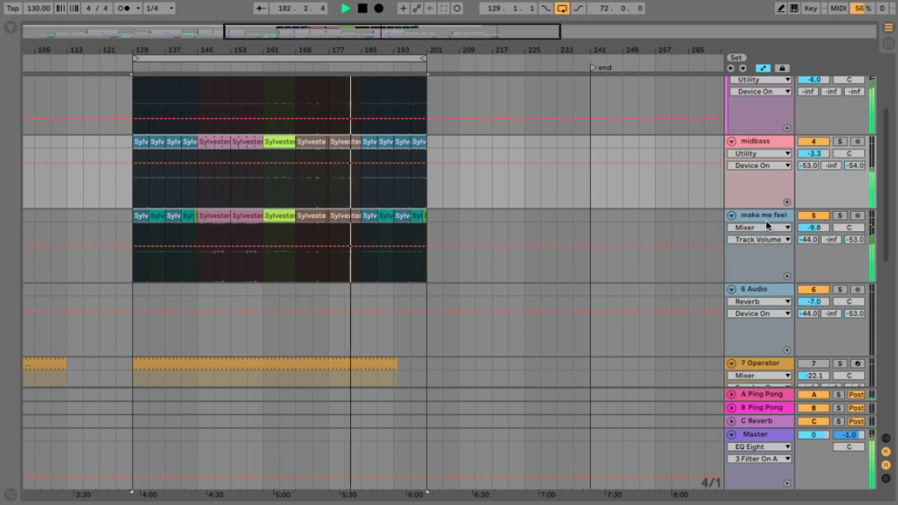
pyautogui.scroll(2, 766, 220)
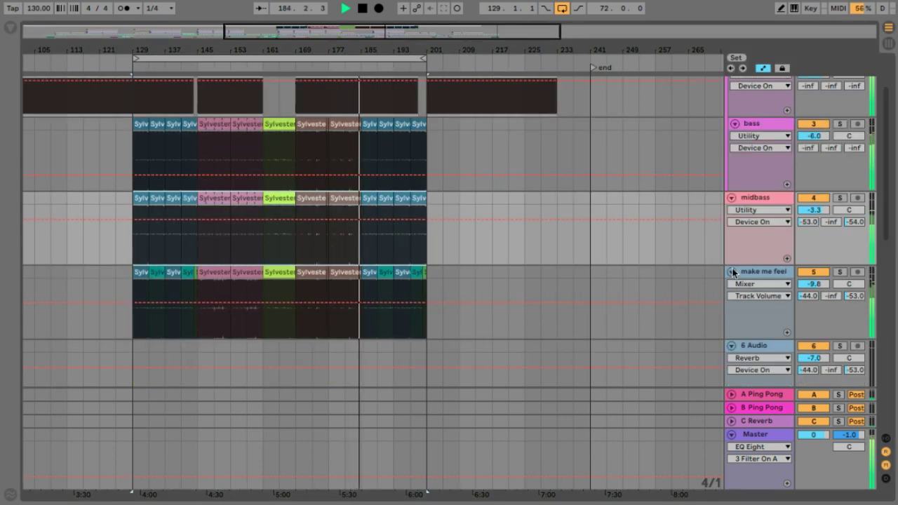
pyautogui.click(731, 198)
pyautogui.click(735, 125)
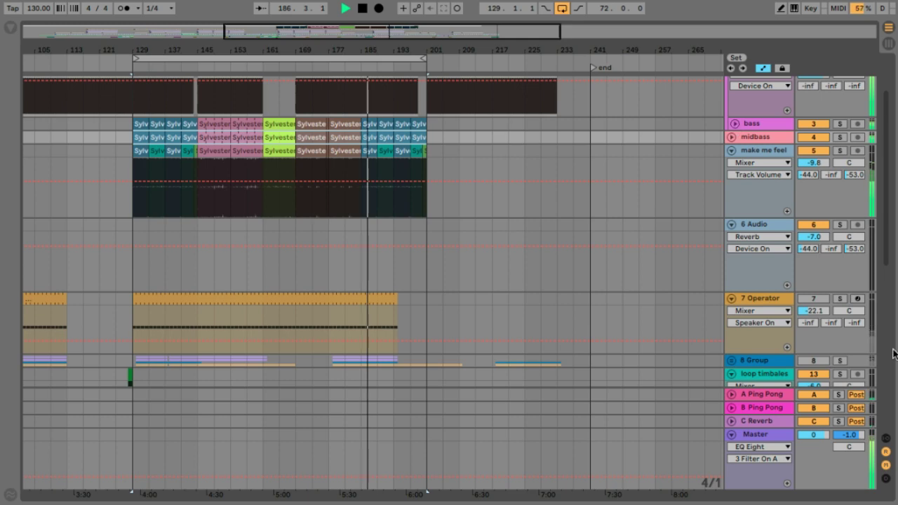
# Step: Solo the 7 Operator track, play it from the loop start and open its device chain
pyautogui.click(844, 299)
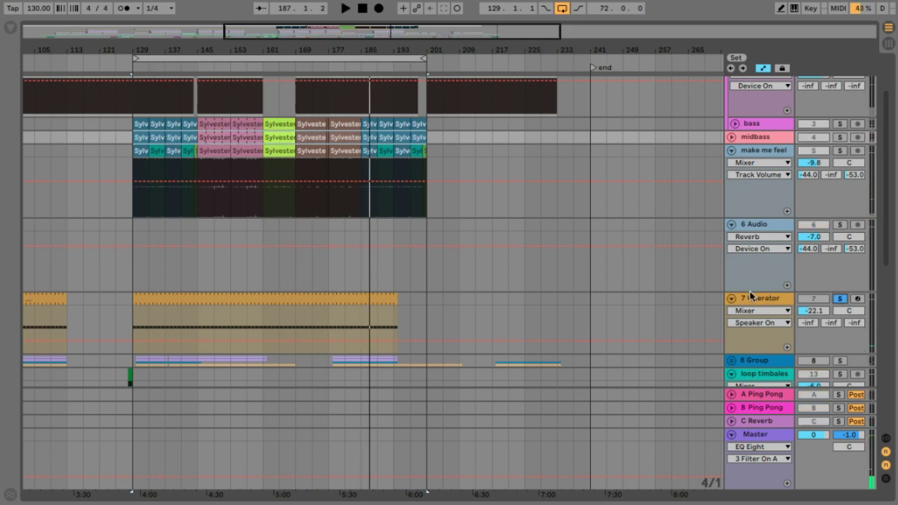
pyautogui.press('space')
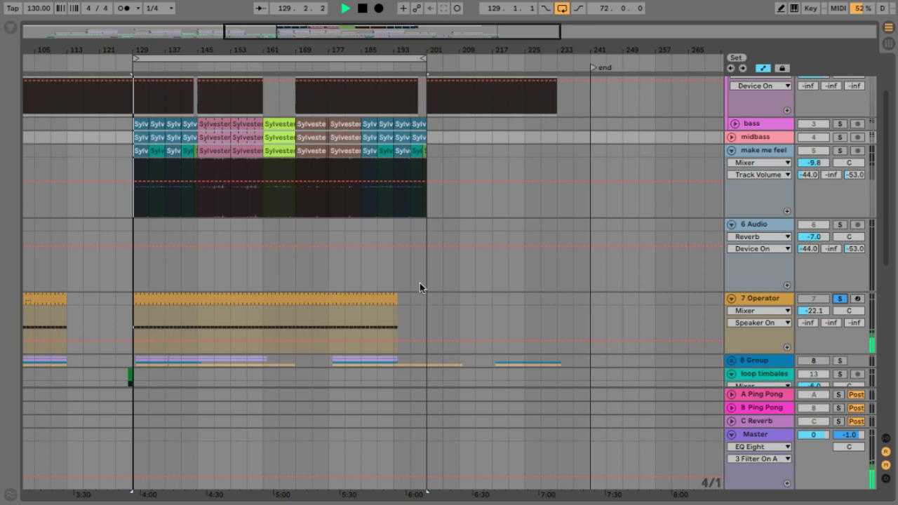
pyautogui.click(763, 301)
pyautogui.doubleClick(763, 301)
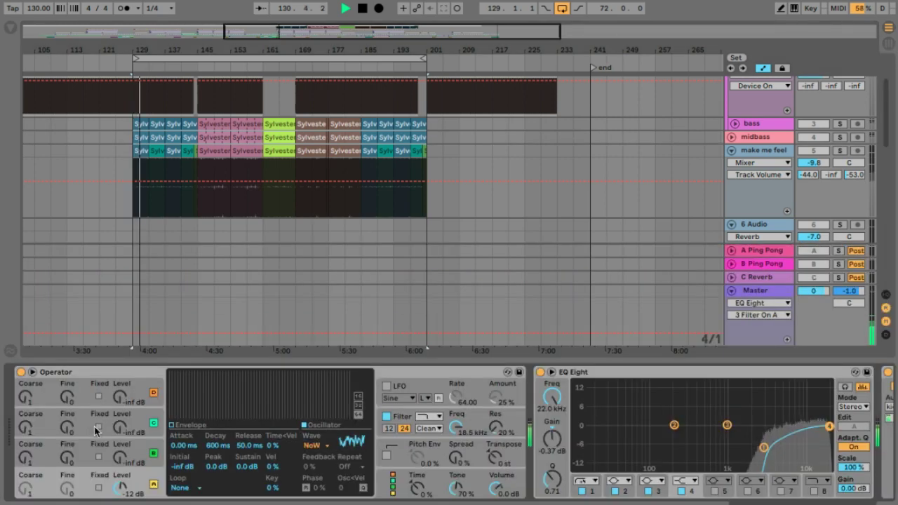
# Step: Audition Operator's oscillator A by switching it off and on and comparing the Noise Looped wave with Noise White
pyautogui.click(153, 484)
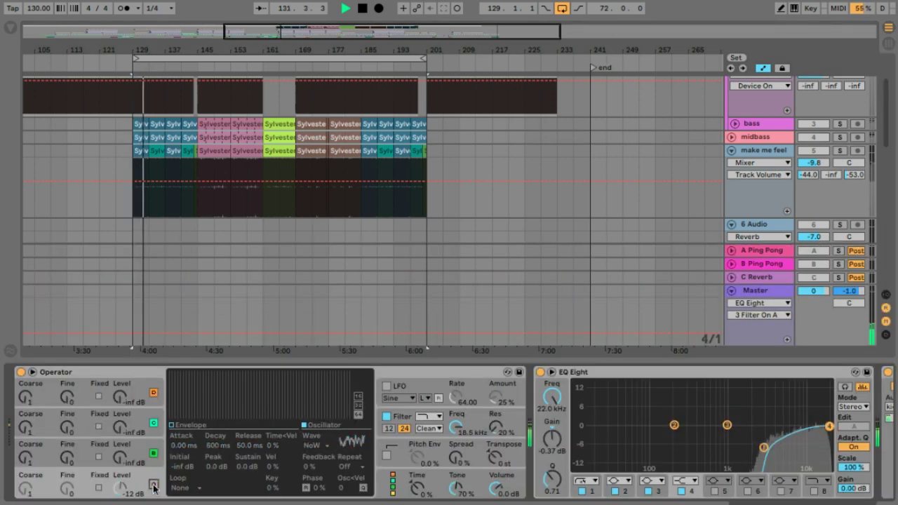
pyautogui.click(153, 485)
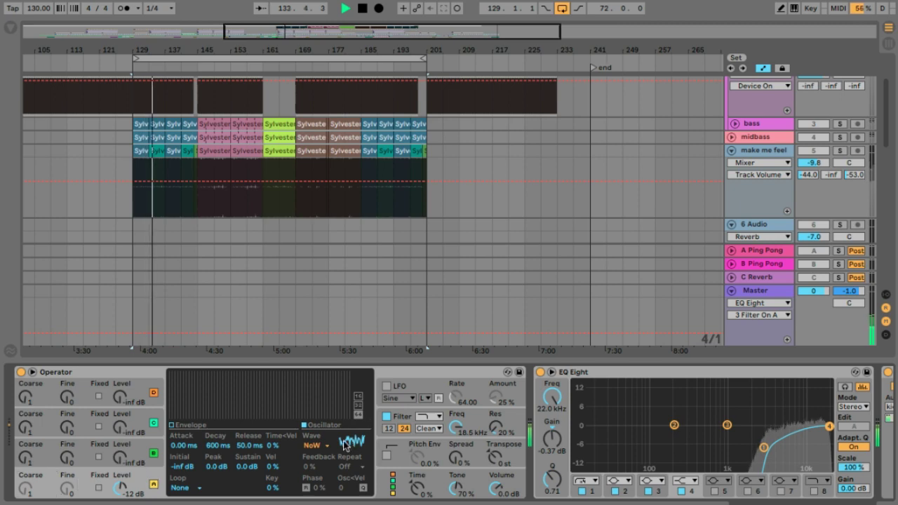
pyautogui.click(315, 445)
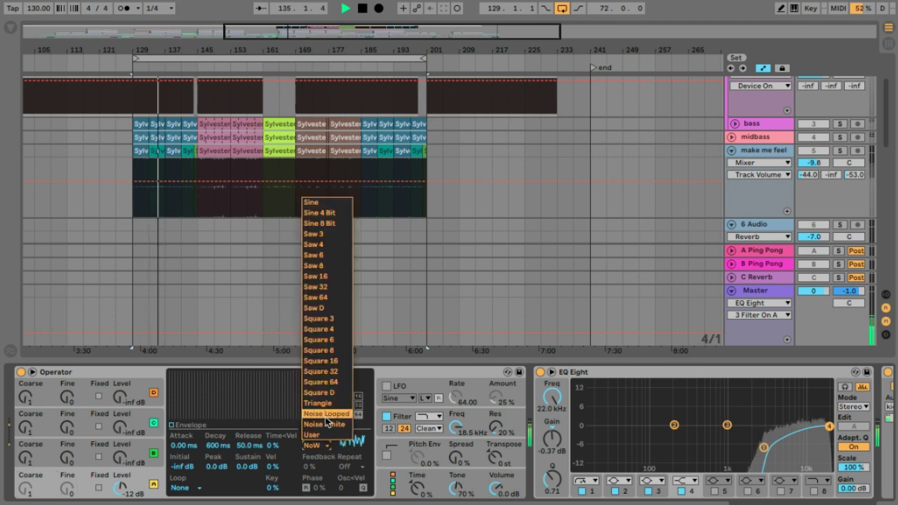
pyautogui.click(325, 414)
pyautogui.click(314, 445)
pyautogui.click(323, 426)
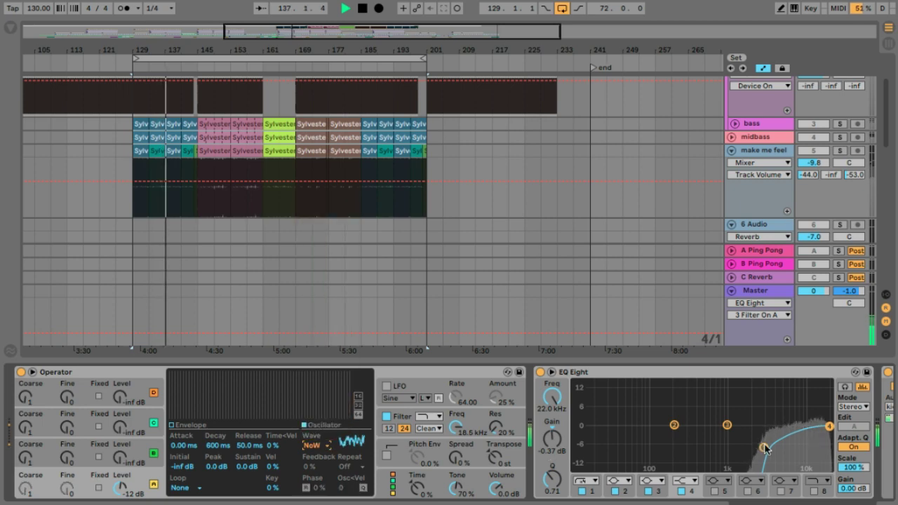
# Step: Set the Operator track's EQ Eight low cut to about 1.02 kHz and enable the band 8 high cut at 18.0 kHz
pyautogui.moveTo(763, 446); pyautogui.dragTo(708, 453)
pyautogui.hscroll(5, 707, 451)
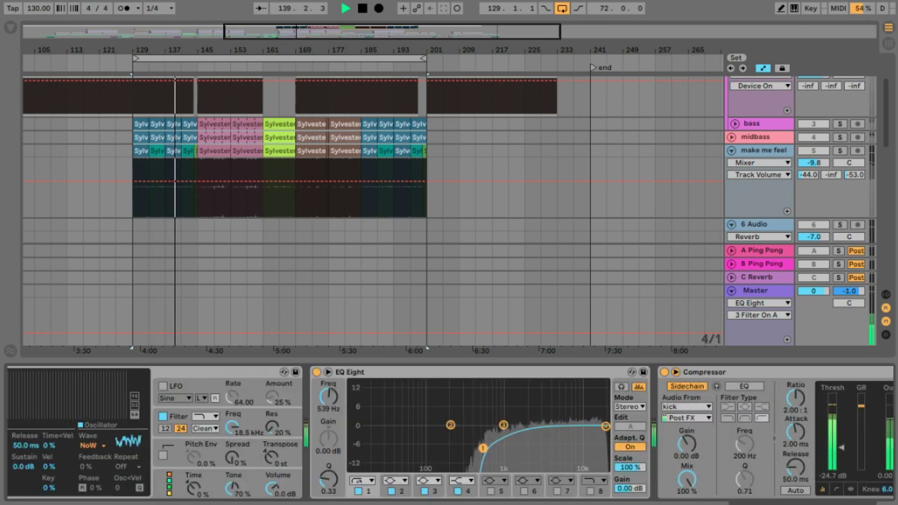
pyautogui.moveTo(352, 447); pyautogui.dragTo(373, 446)
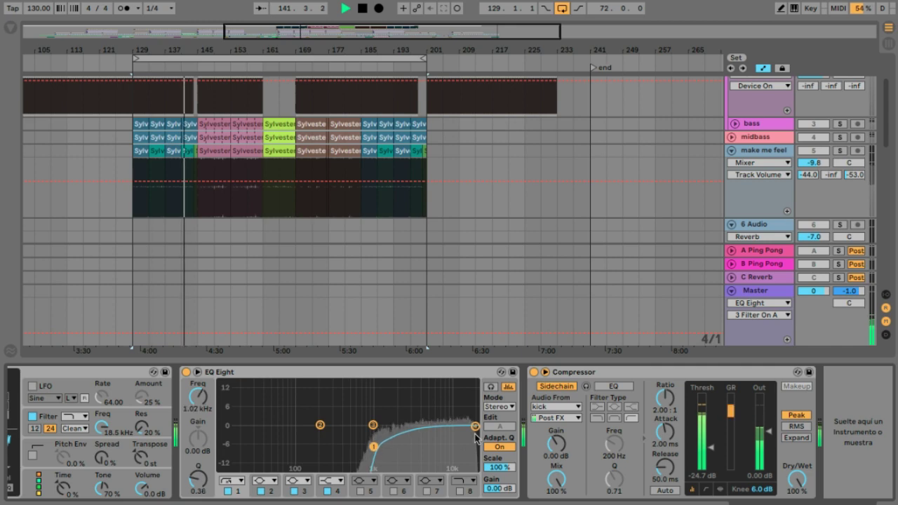
pyautogui.click(475, 426)
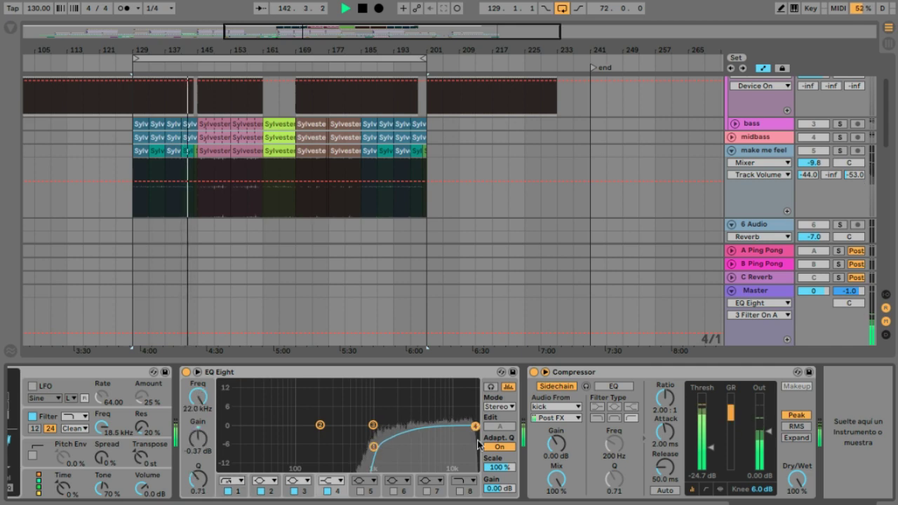
pyautogui.click(459, 491)
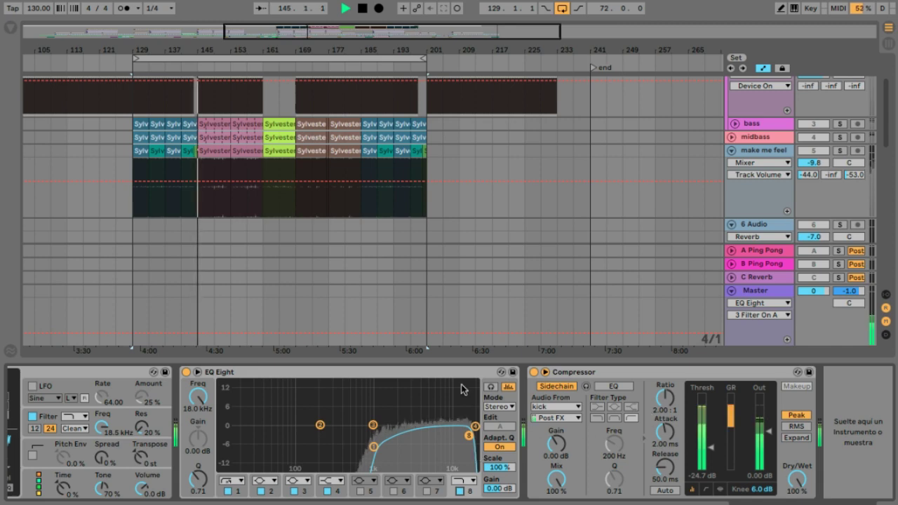
# Step: Listen to the midbass and make me feel tracks soloed in turn, and inspect the make me feel device chain
pyautogui.press('space')
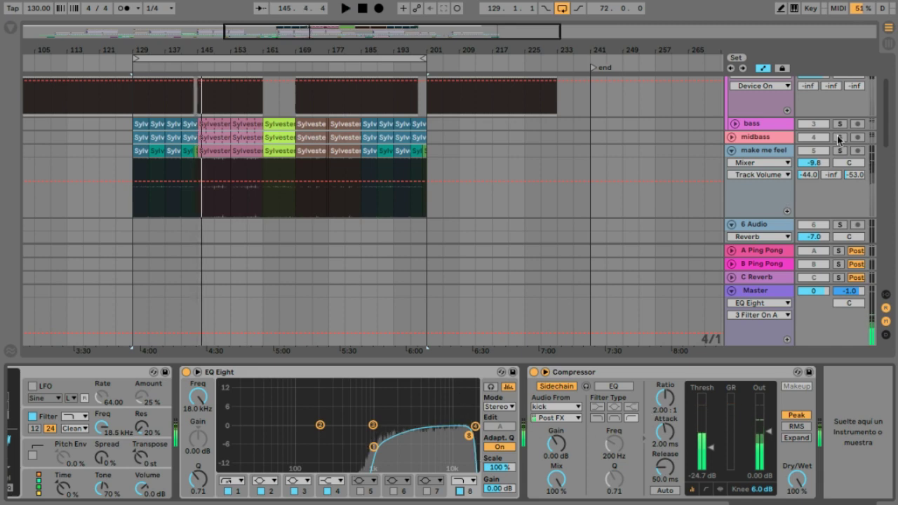
pyautogui.click(838, 137)
pyautogui.press('space')
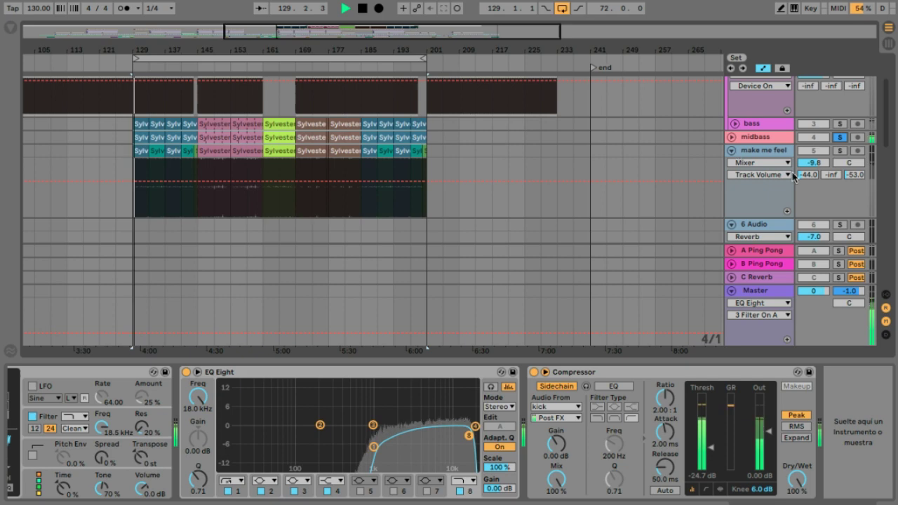
pyautogui.click(839, 150)
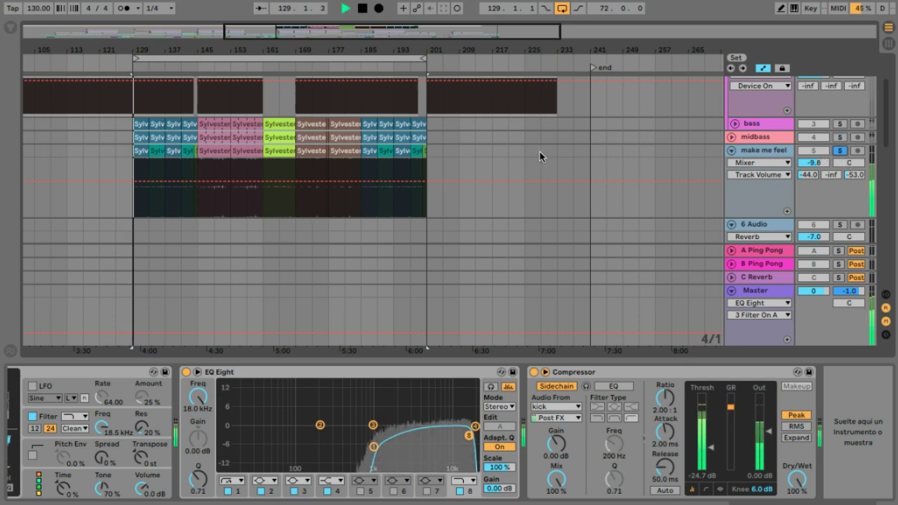
pyautogui.click(762, 150)
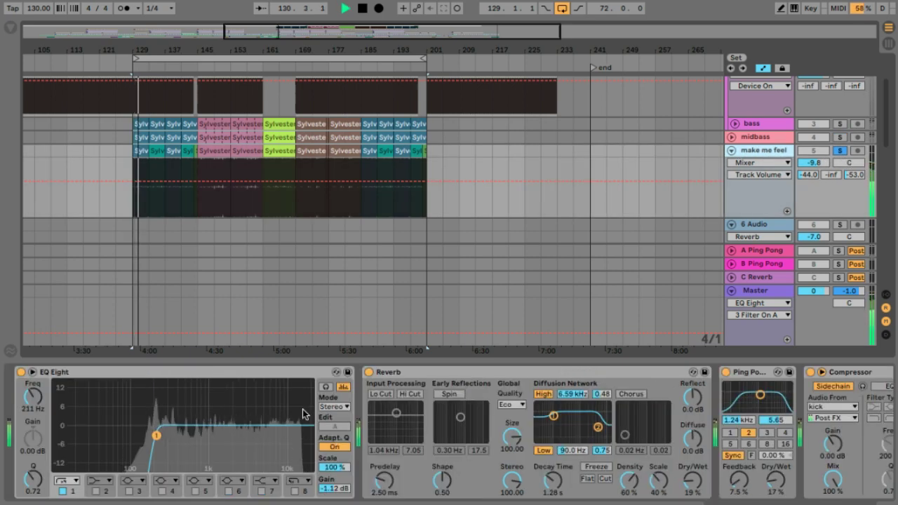
pyautogui.press('space')
pyautogui.press('space')
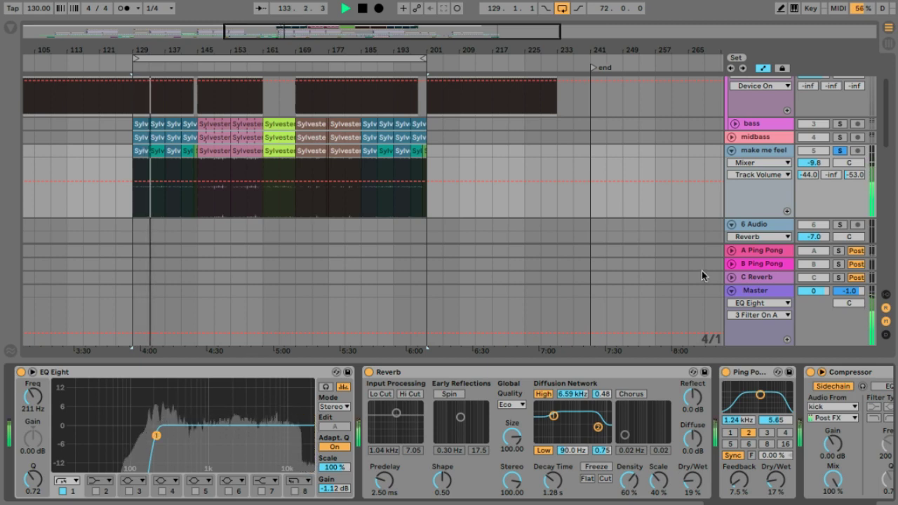
# Step: Solo 7 Operator and raise its EQ Eight low cut to about 3.83 kHz
pyautogui.scroll(-5, 715, 267)
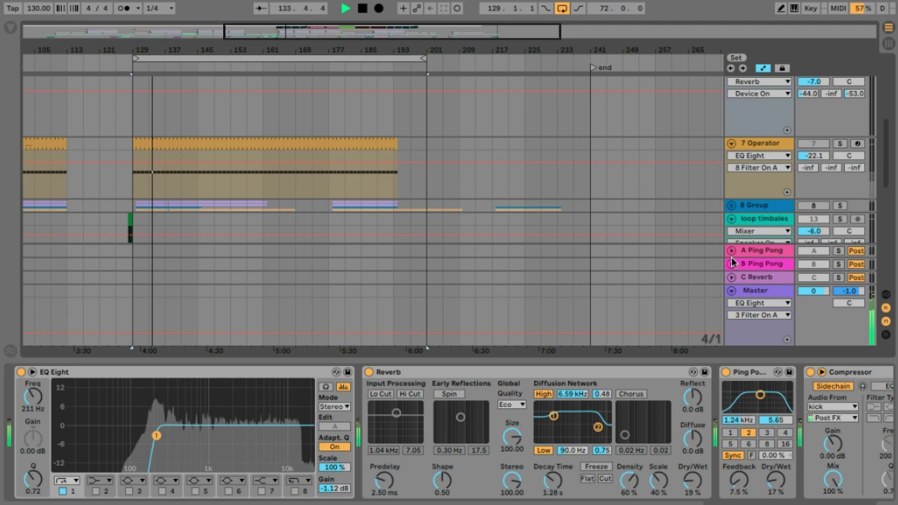
pyautogui.click(764, 130)
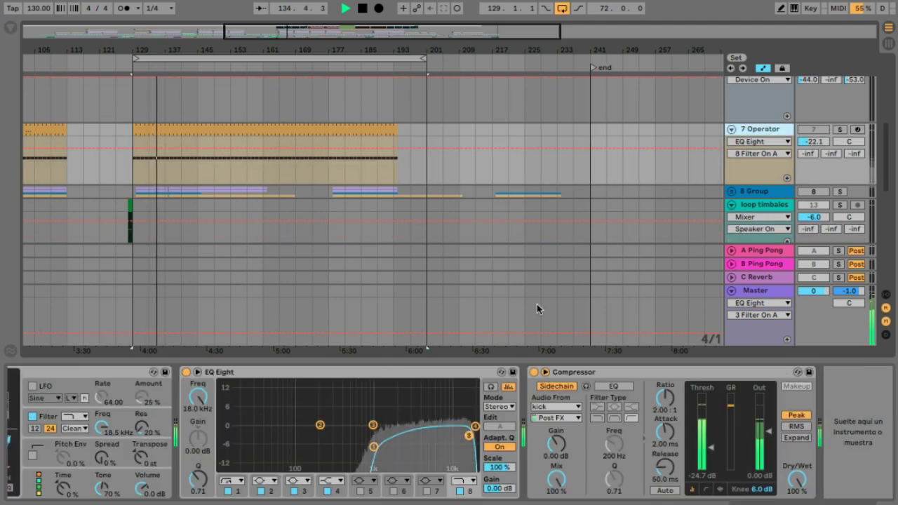
pyautogui.click(486, 501)
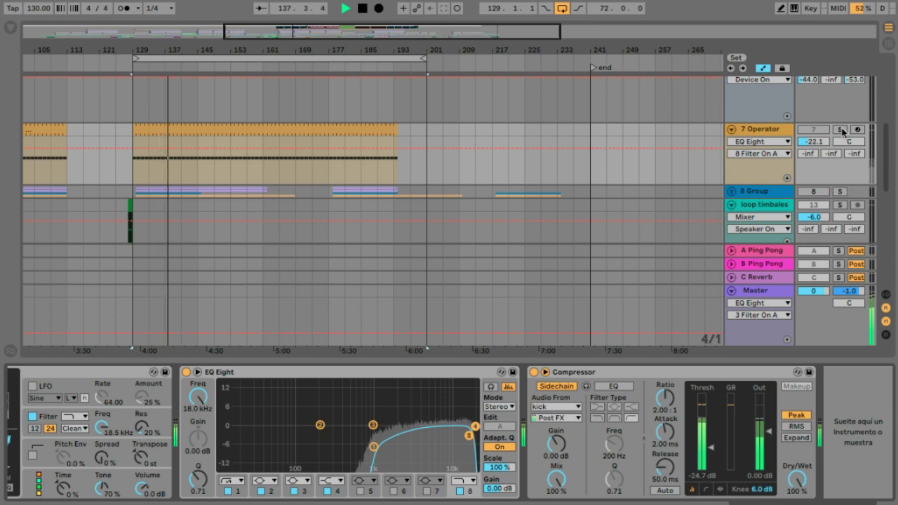
pyautogui.click(842, 130)
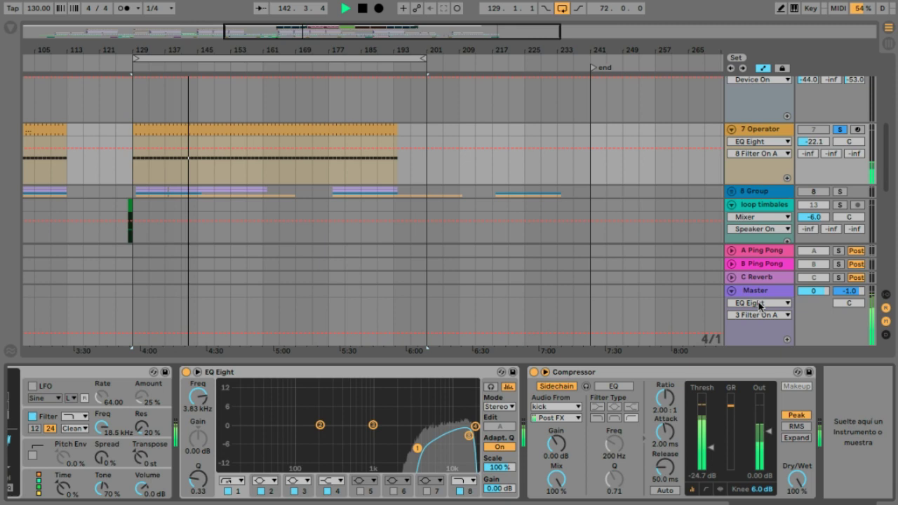
# Step: Compare the Operator track with its sidechain Compressor bypassed and active, and set the threshold to about -15.7 dB
pyautogui.click(534, 373)
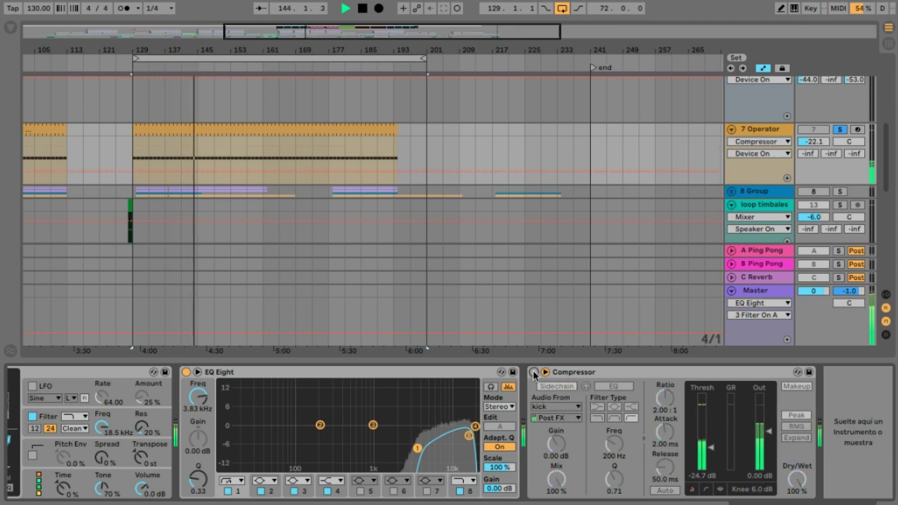
pyautogui.click(534, 372)
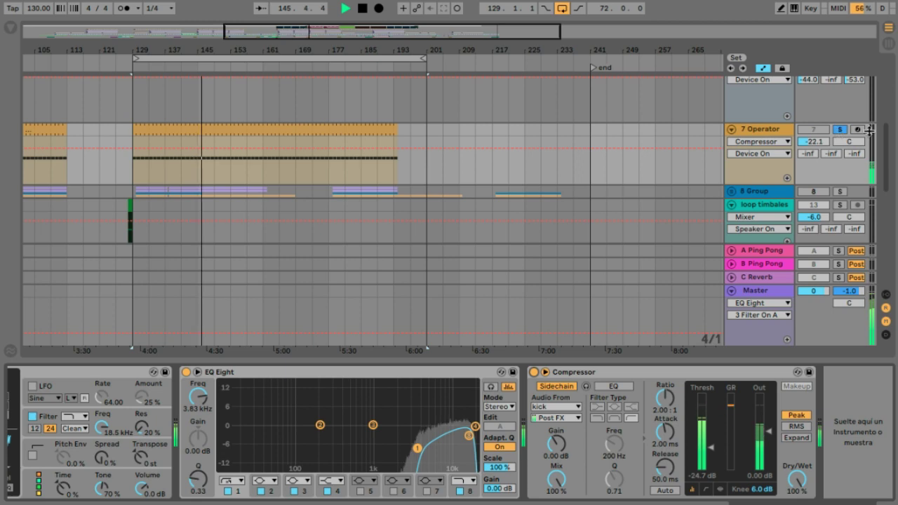
pyautogui.click(534, 373)
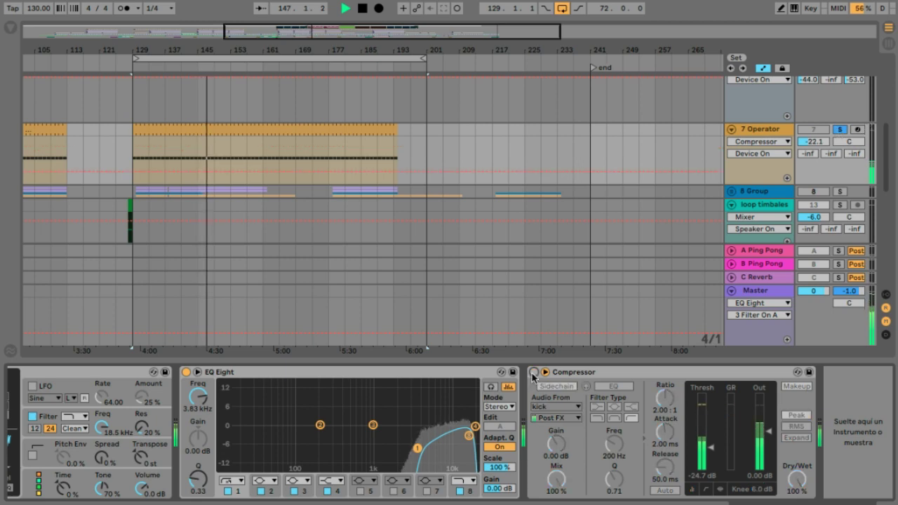
pyautogui.click(534, 372)
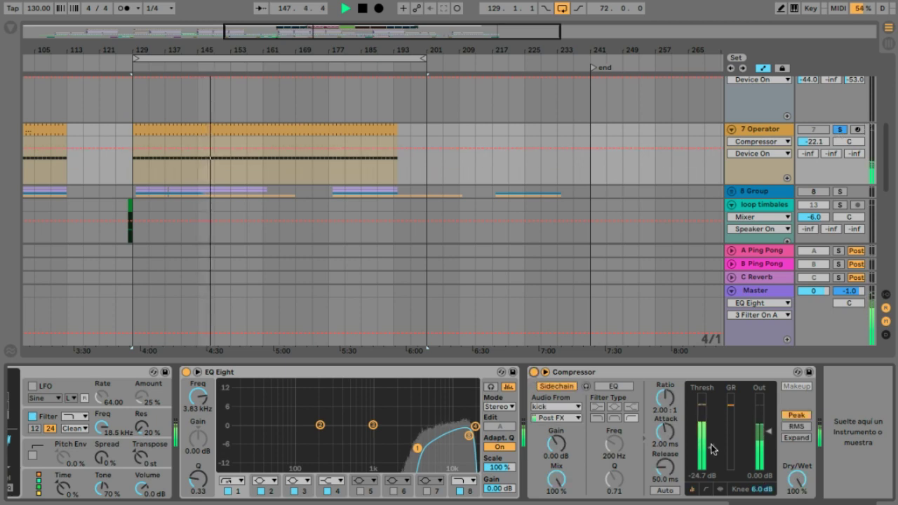
pyautogui.moveTo(712, 449); pyautogui.dragTo(712, 435)
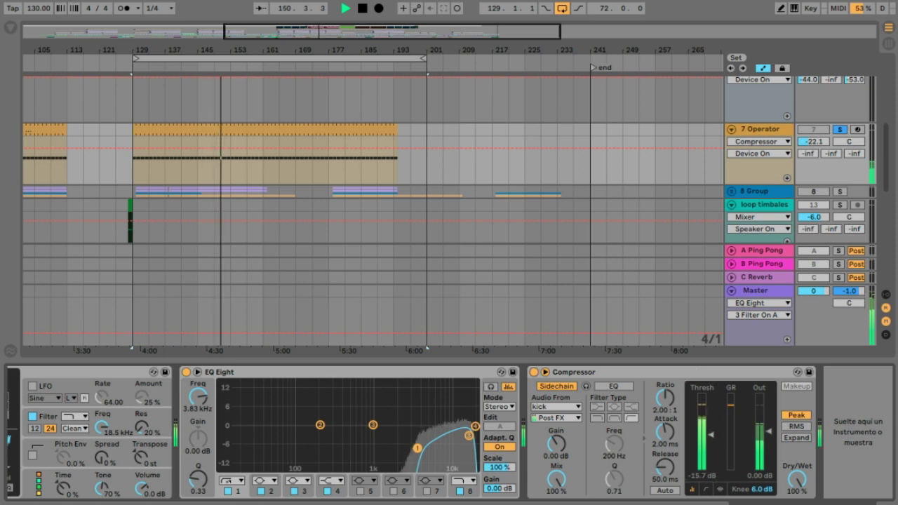
# Step: Switch to the session mixer, solo midbass alongside make me feel and set the midbass volume to about -5.6 dB
pyautogui.hotkey('ctrl', 'alt', 'l')
pyautogui.click(888, 45)
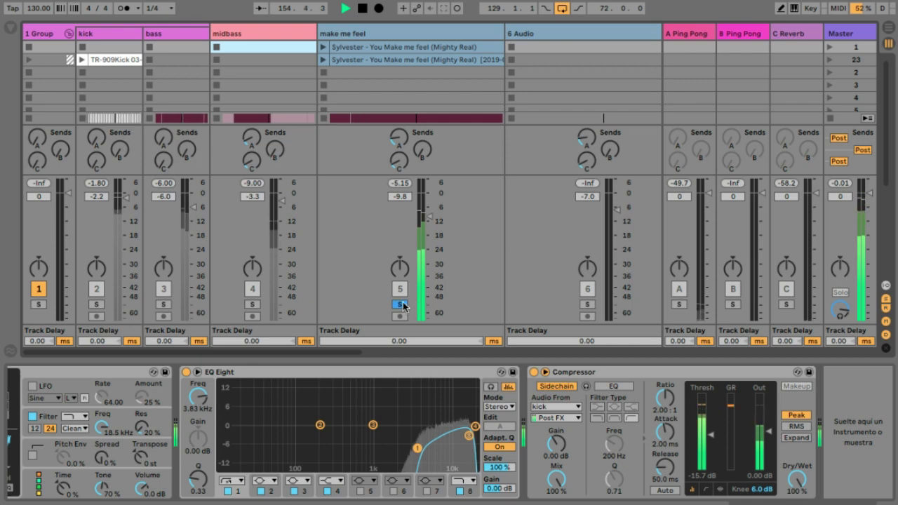
pyautogui.click(252, 303)
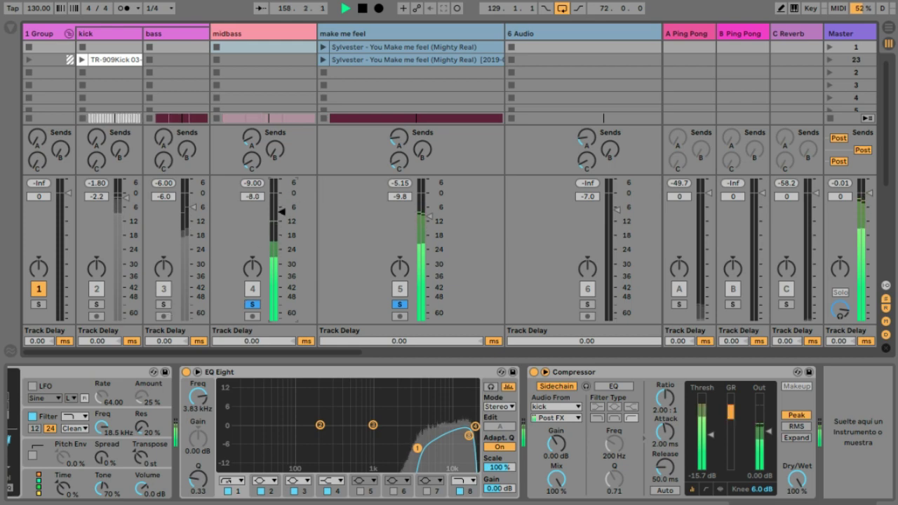
pyautogui.moveTo(289, 201); pyautogui.dragTo(282, 207)
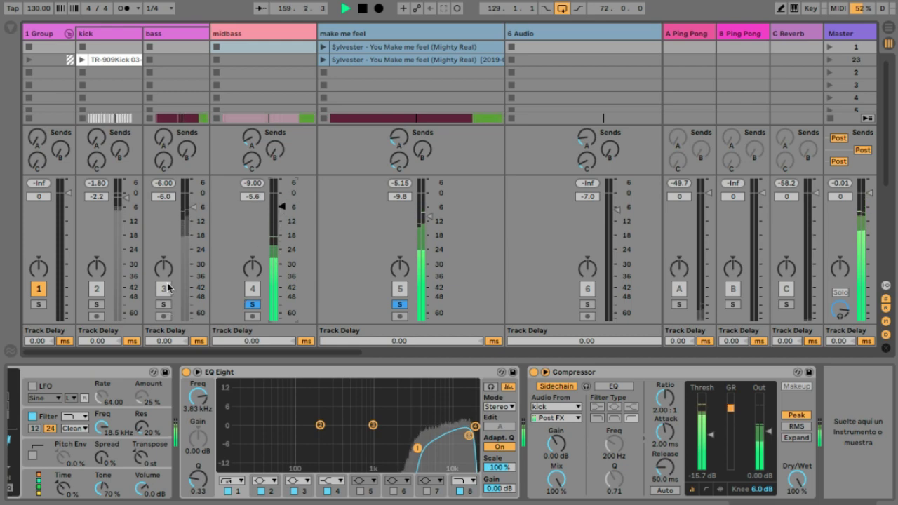
# Step: Add the bass and kick to the soloed tracks and return to the arrangement
pyautogui.click(164, 305)
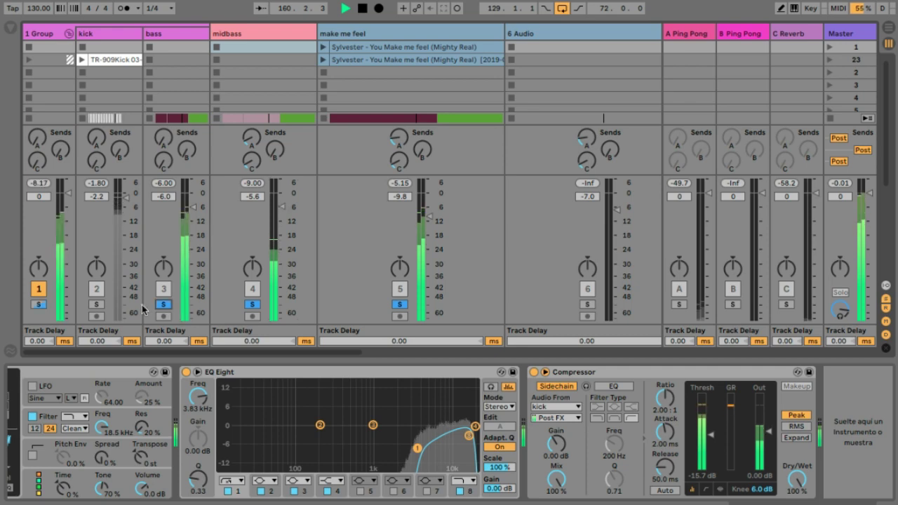
pyautogui.click(97, 304)
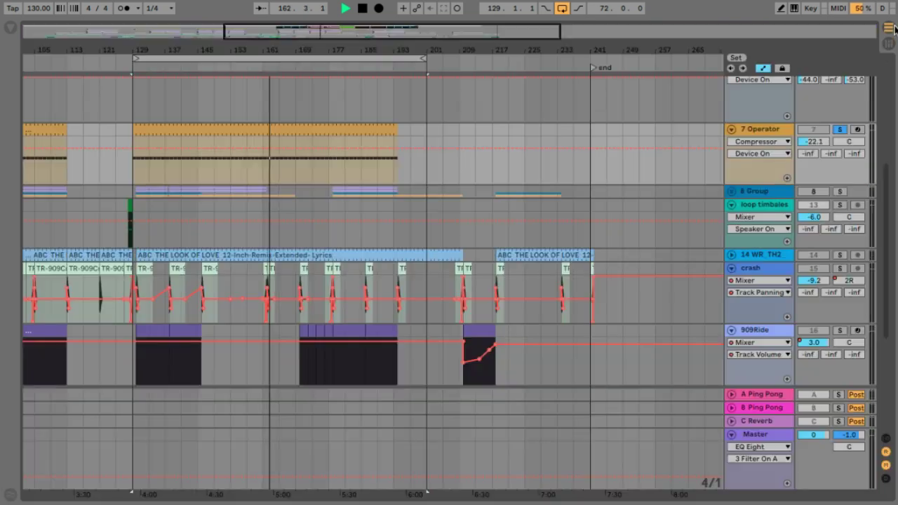
pyautogui.press('Tab')
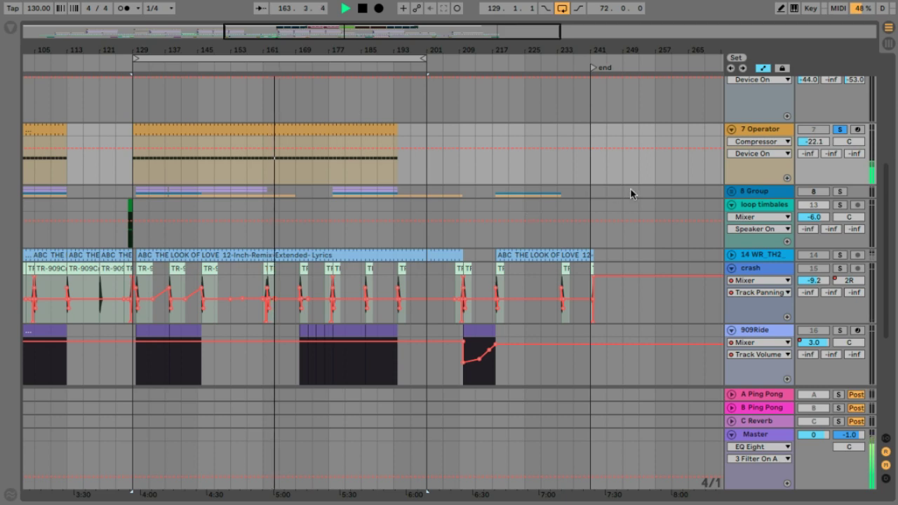
# Step: Unfold 8 Group and extend the clips of both closed hihat tracks to fill bars 129 to 201
pyautogui.scroll(5, 485, 182)
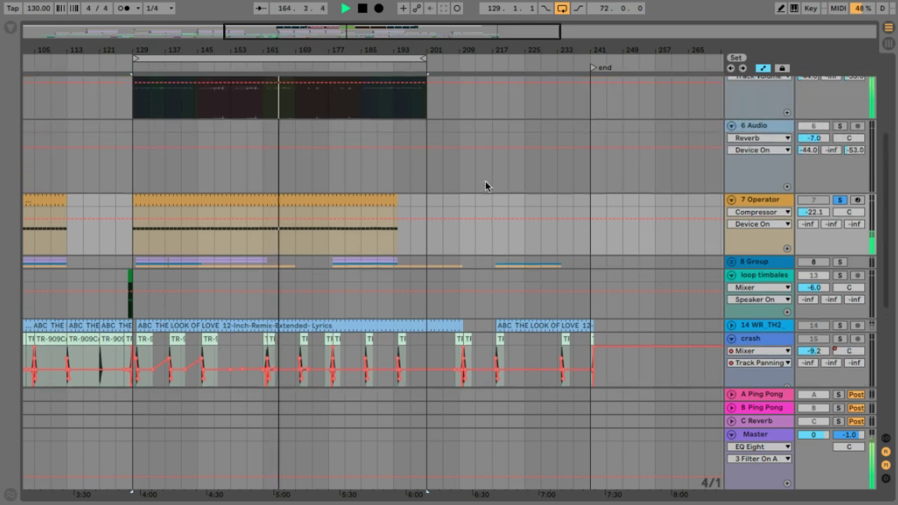
pyautogui.click(731, 276)
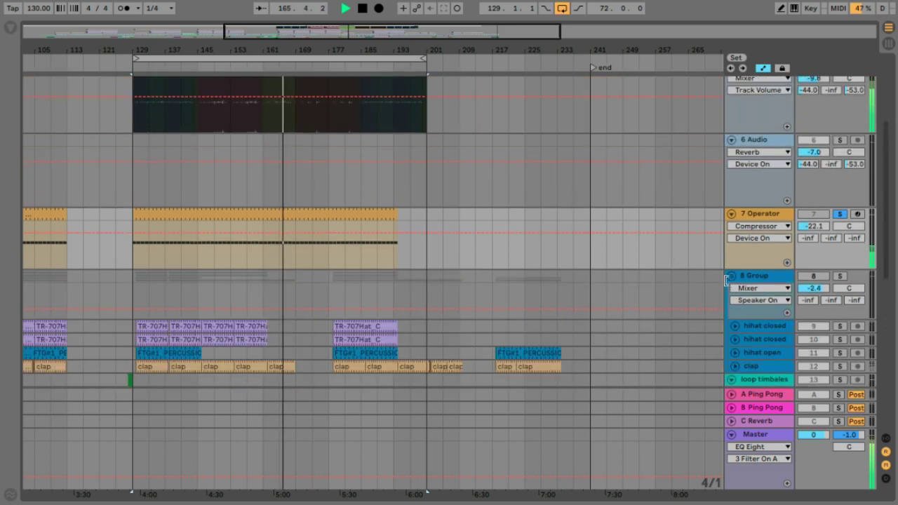
pyautogui.scroll(-2, 727, 312)
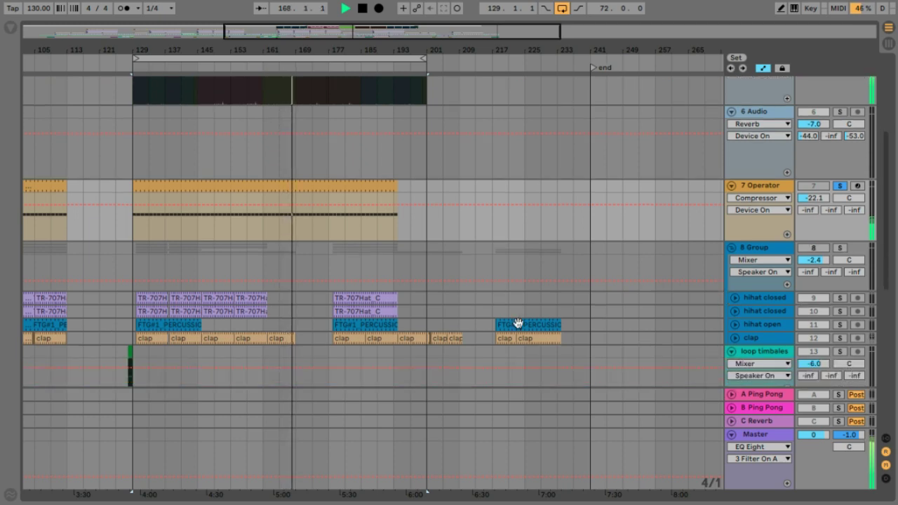
pyautogui.moveTo(351, 297); pyautogui.dragTo(427, 296)
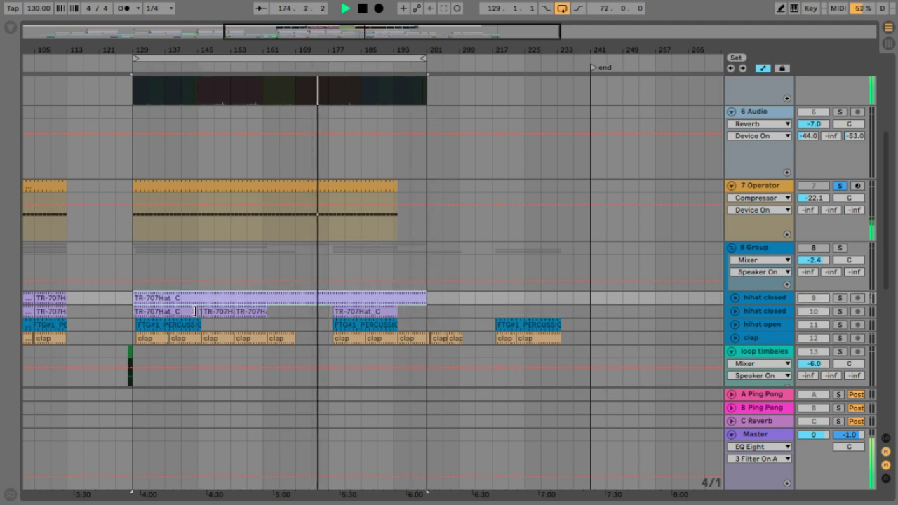
pyautogui.moveTo(195, 311); pyautogui.dragTo(427, 311)
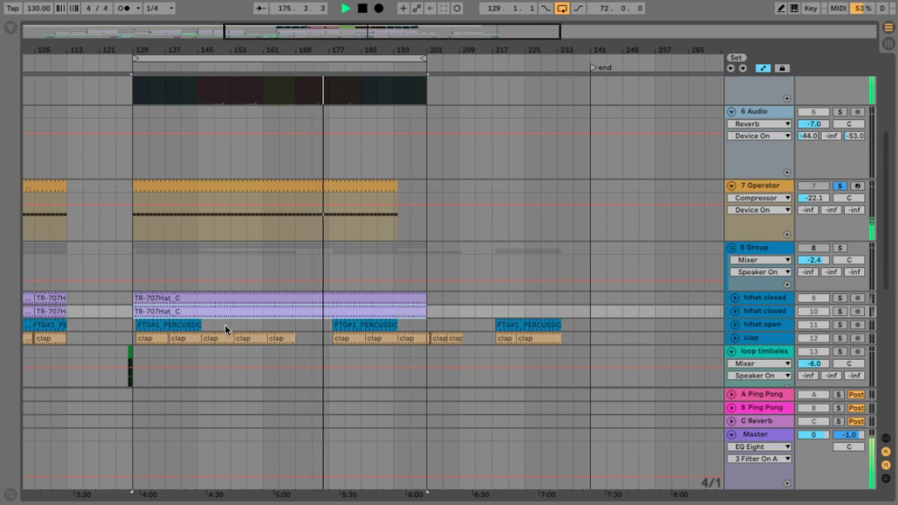
# Step: Delete the hihat open and clap clips between bars 129 and 201
pyautogui.click(186, 323)
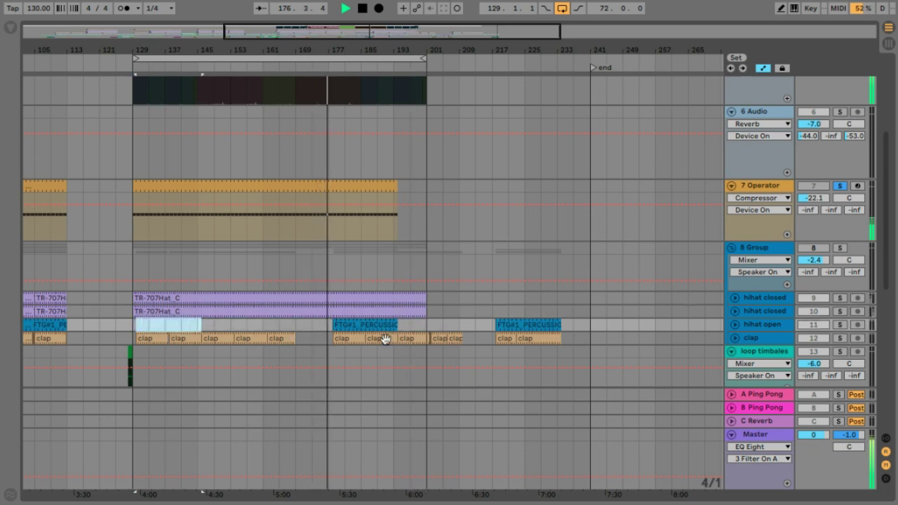
pyautogui.click(367, 323)
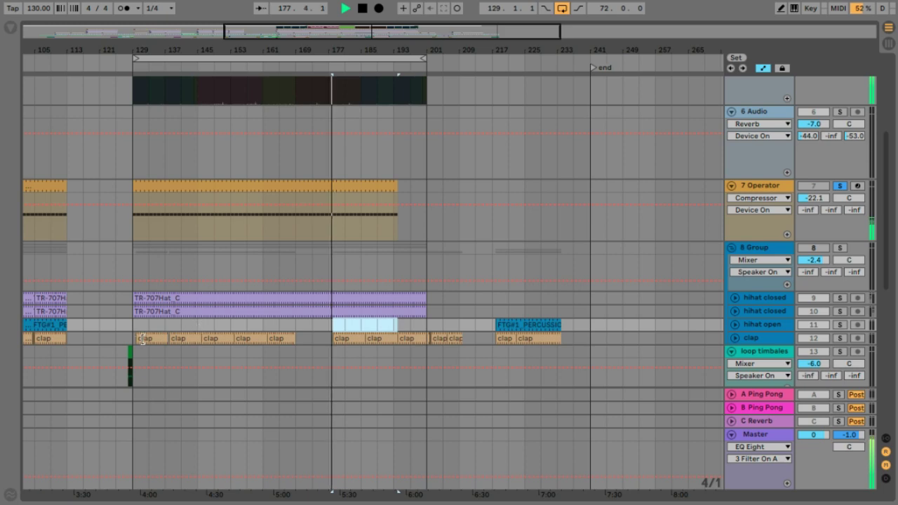
pyautogui.moveTo(132, 341); pyautogui.dragTo(427, 338)
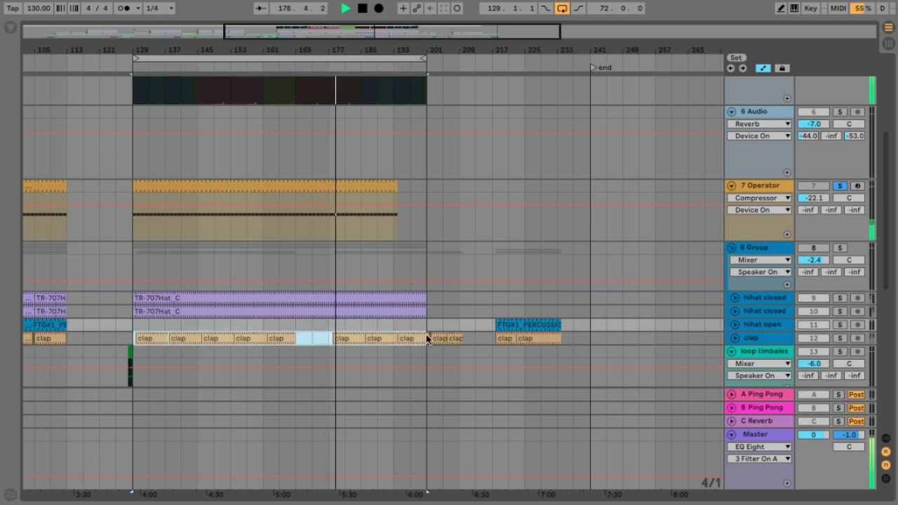
pyautogui.press('Delete')
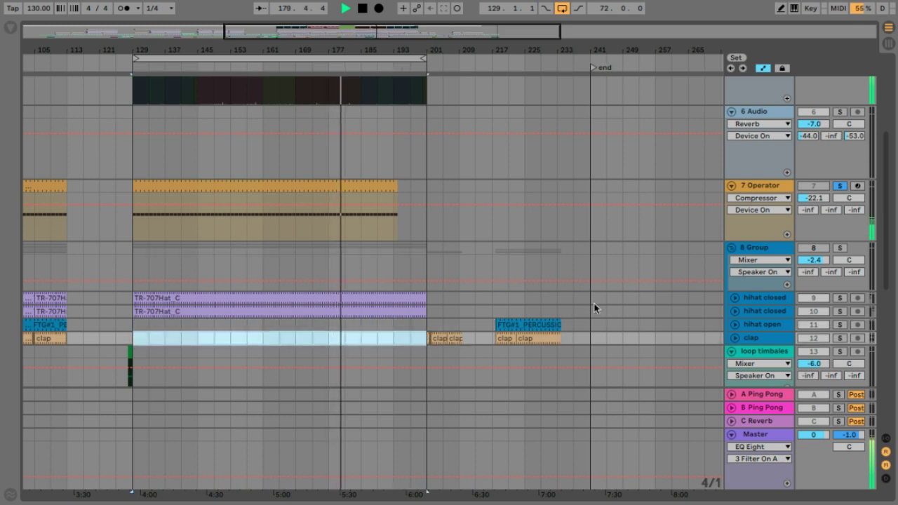
# Step: Activate 8 Group, solo only the first closed hihat track and show its device chain
pyautogui.click(823, 246)
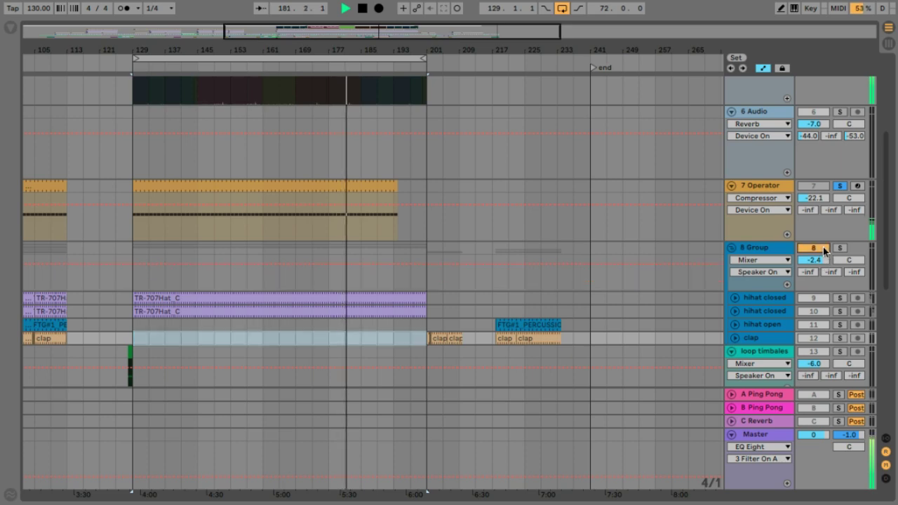
pyautogui.click(840, 299)
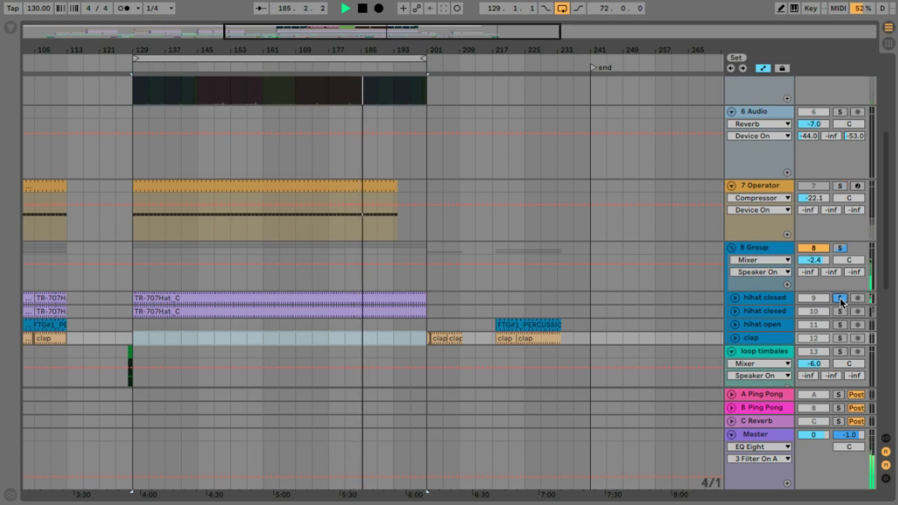
pyautogui.doubleClick(764, 297)
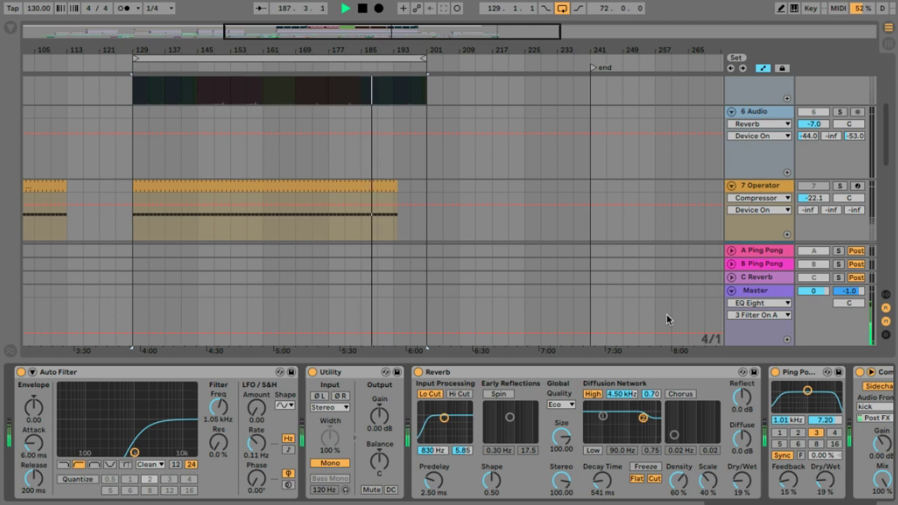
# Step: Inspect the first closed hihat in the PAZ Analyzer while bypassing its Ping Pong Delay and Reverb
pyautogui.scroll(-5, 782, 190)
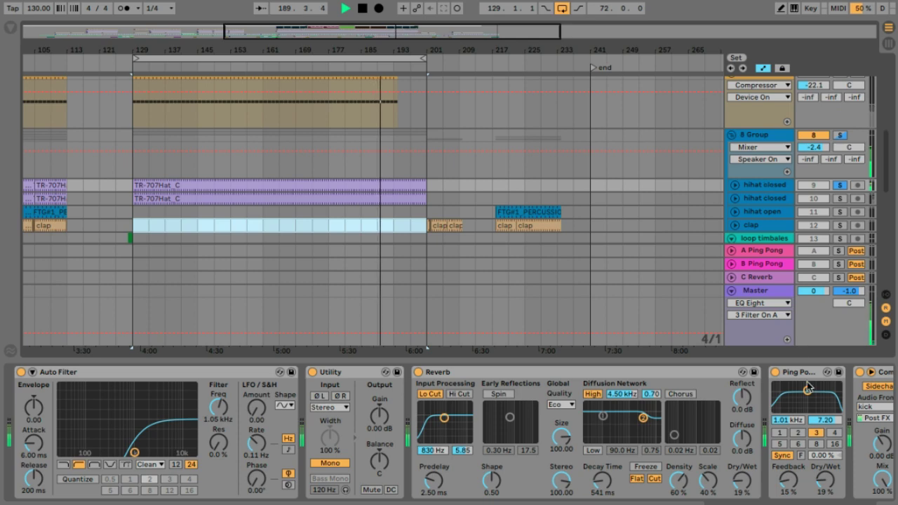
pyautogui.hscroll(6, 807, 382)
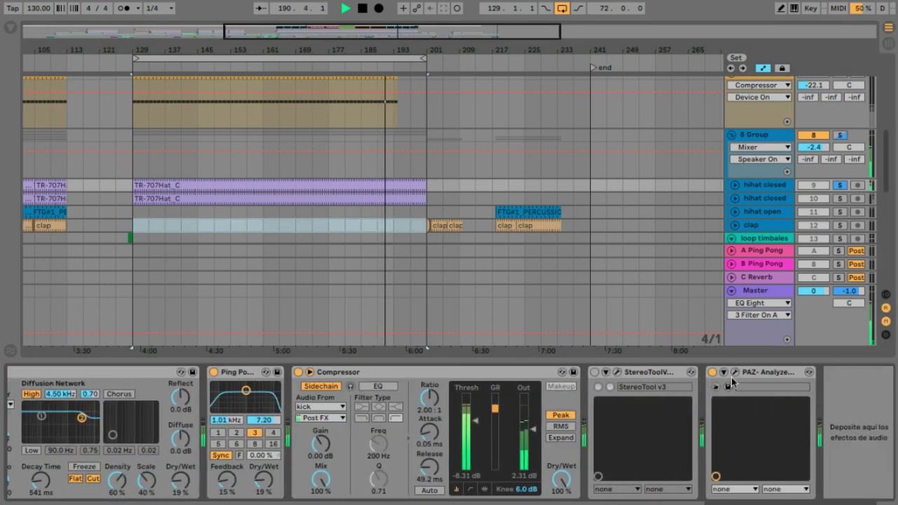
pyautogui.click(735, 372)
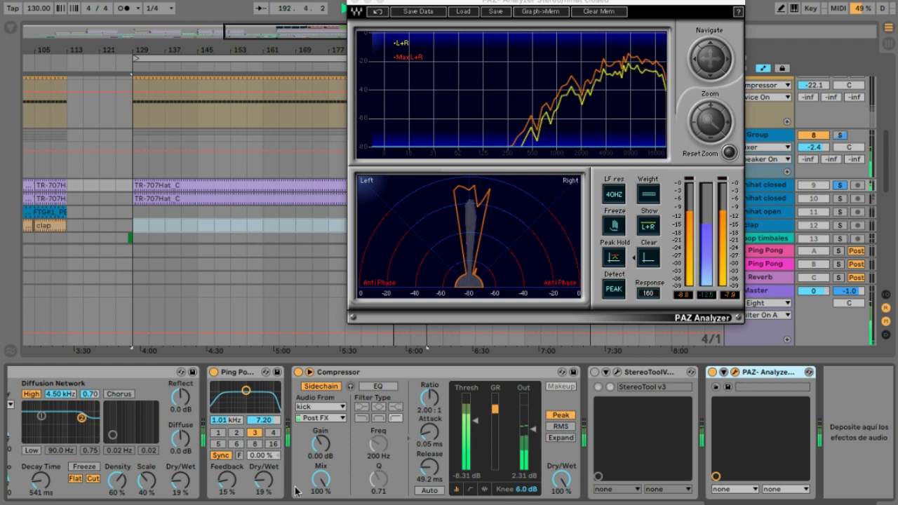
pyautogui.hscroll(-4, 295, 490)
pyautogui.click(355, 372)
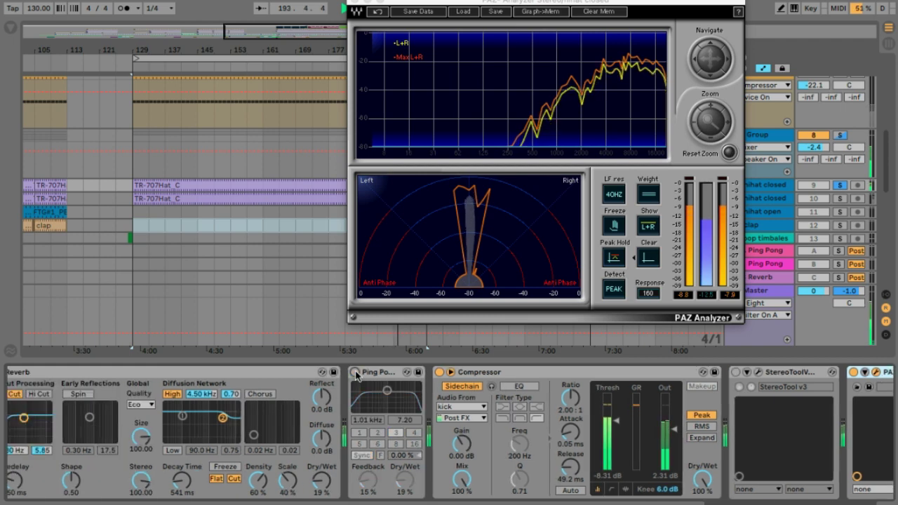
pyautogui.hscroll(-3, 395, 428)
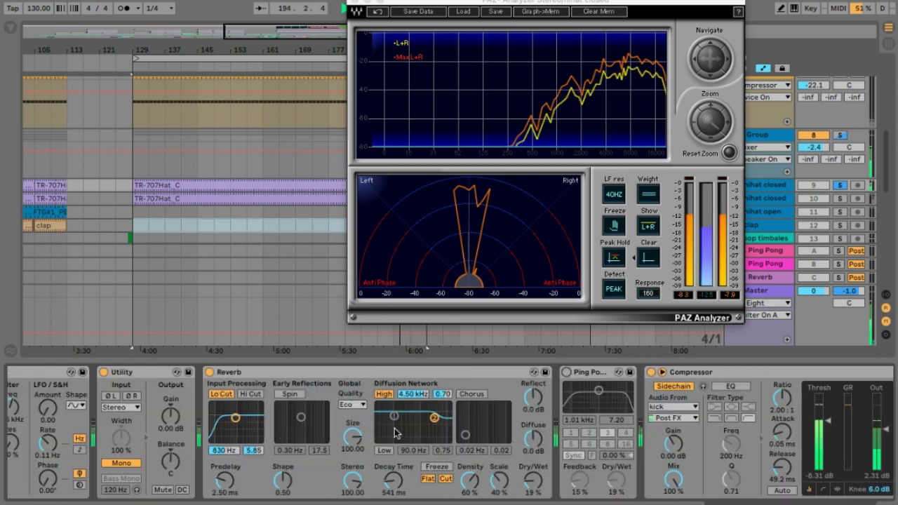
pyautogui.click(209, 372)
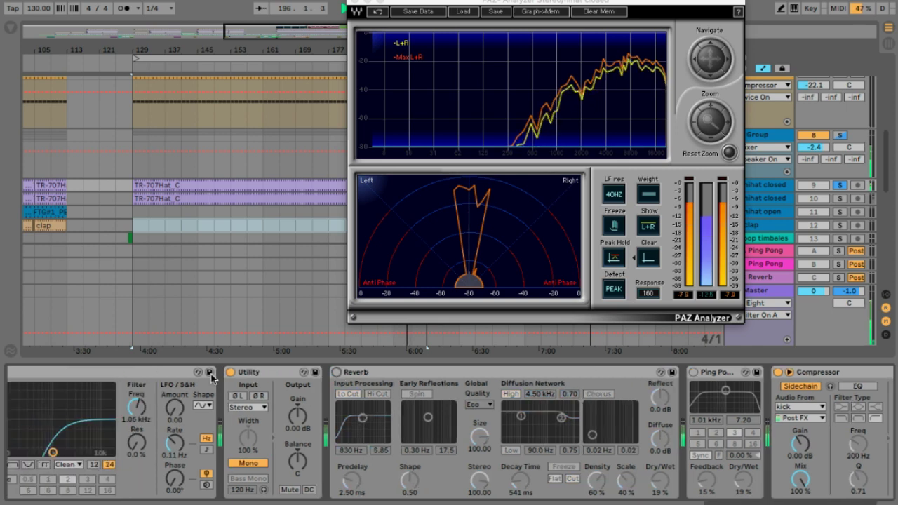
pyautogui.hscroll(-2, 228, 376)
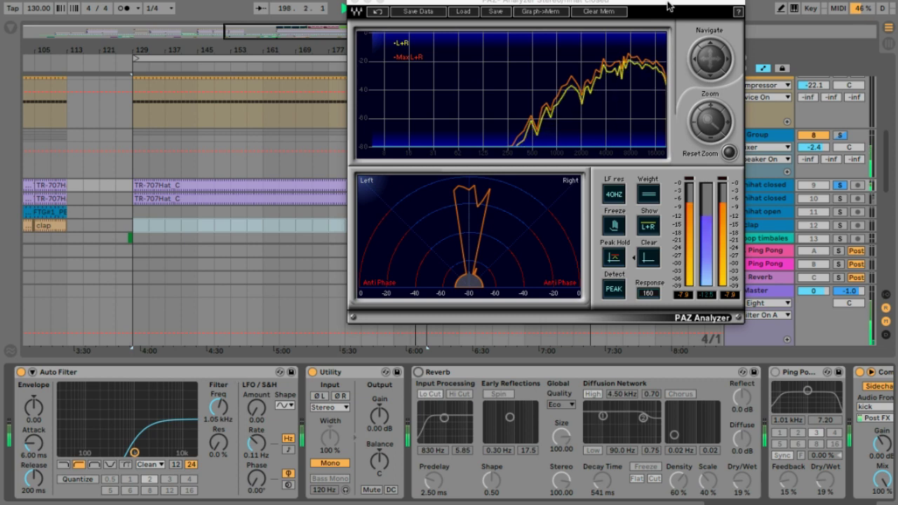
pyautogui.click(354, 3)
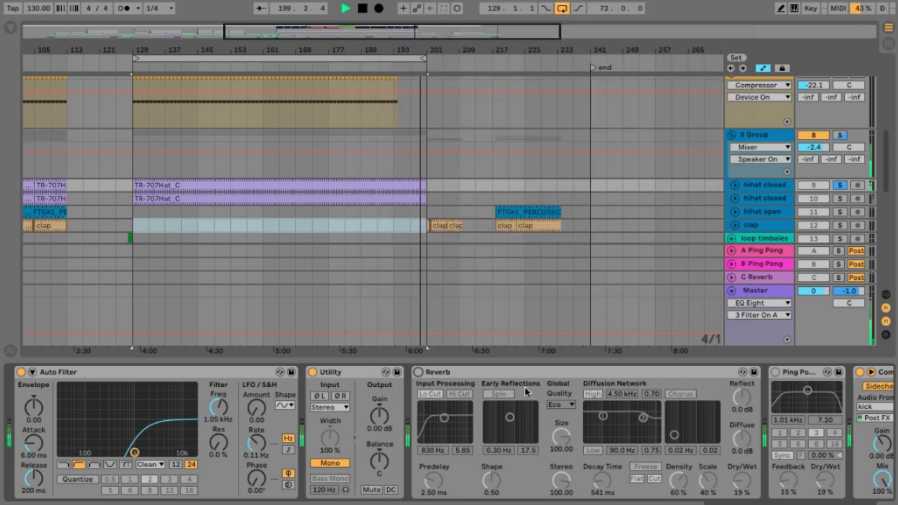
# Step: Unfold the first closed hihat track to check its level and panning
pyautogui.hscroll(6, 518, 434)
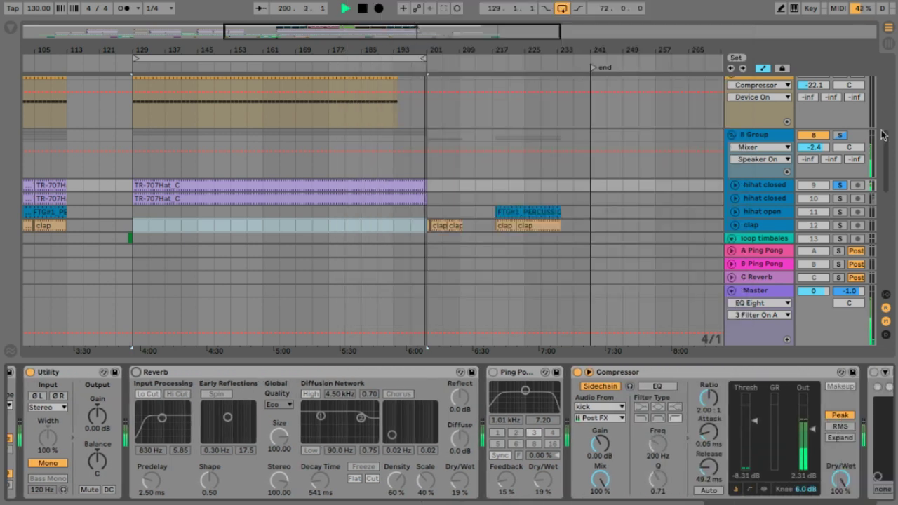
pyautogui.click(734, 184)
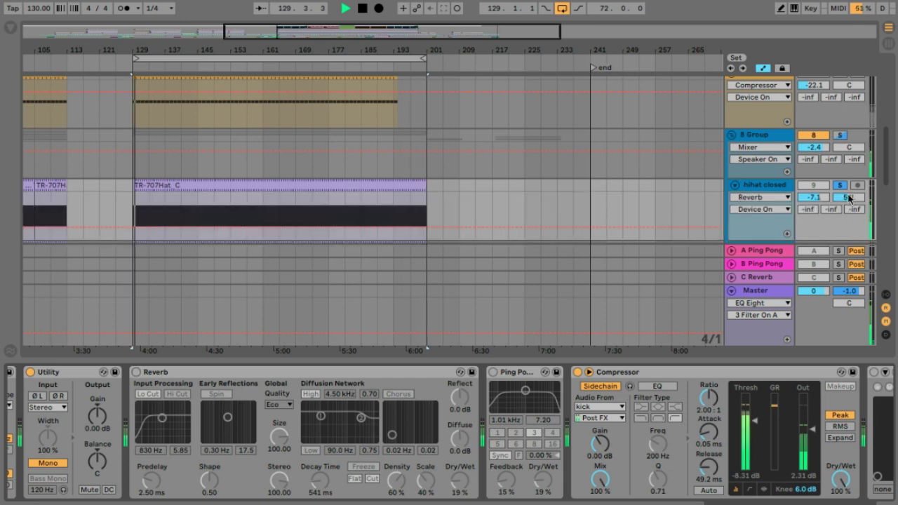
pyautogui.click(734, 184)
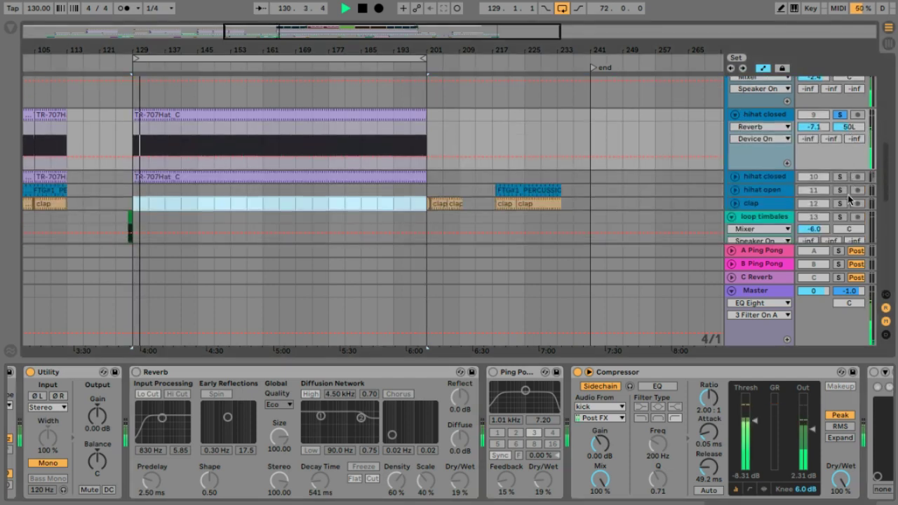
# Step: Bypass the second closed hihat's Reverb, Ping Pong Delay, Compressor and PAZ Analyzer, and solo it alongside the first
pyautogui.click(765, 176)
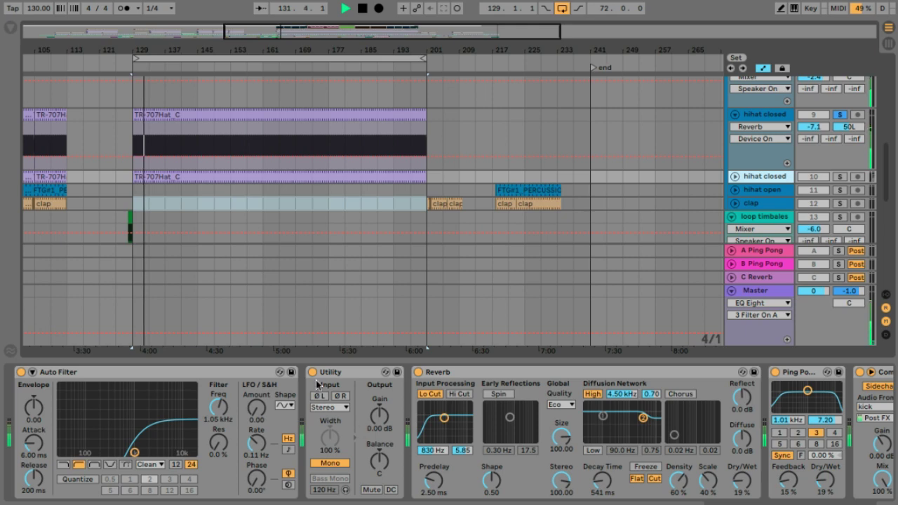
pyautogui.press('0')
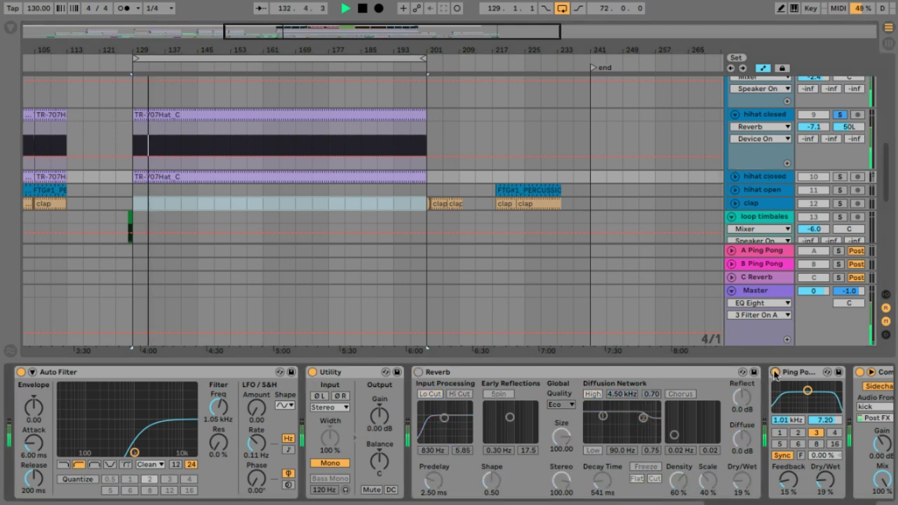
pyautogui.hscroll(8, 761, 376)
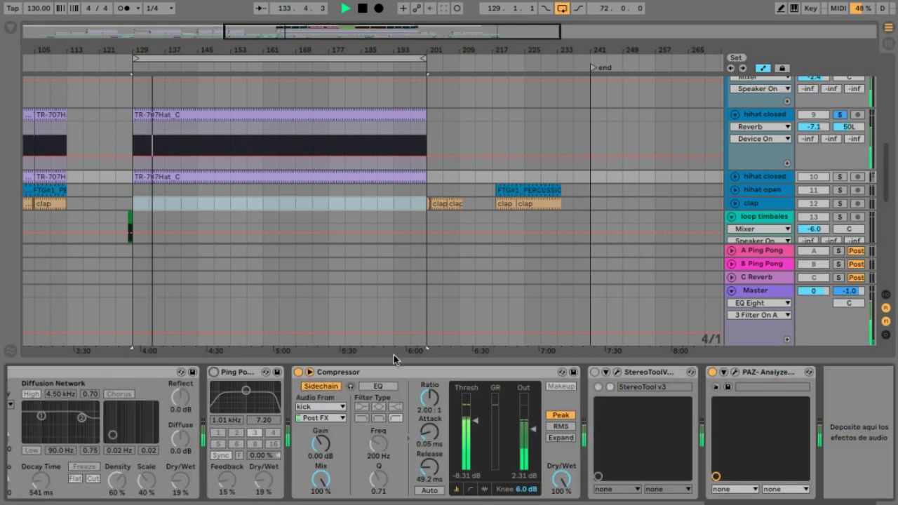
pyautogui.press('0')
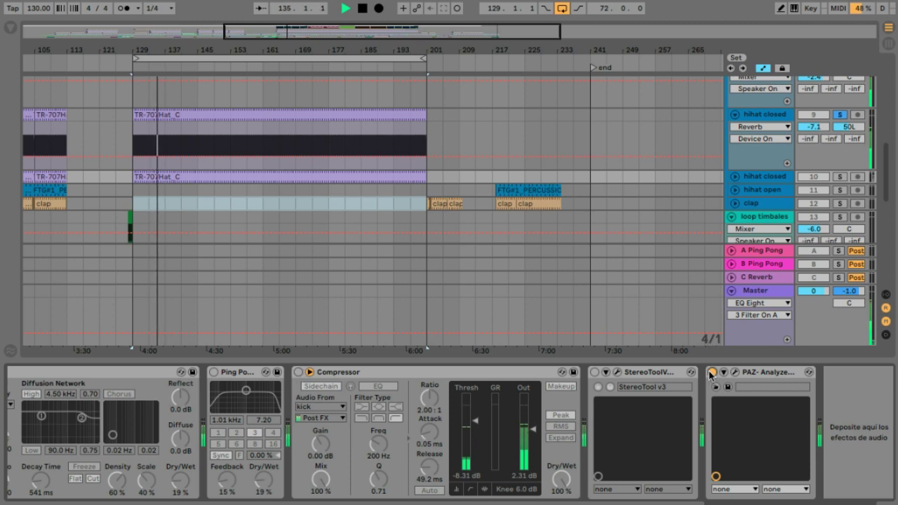
pyautogui.click(714, 372)
pyautogui.click(839, 177)
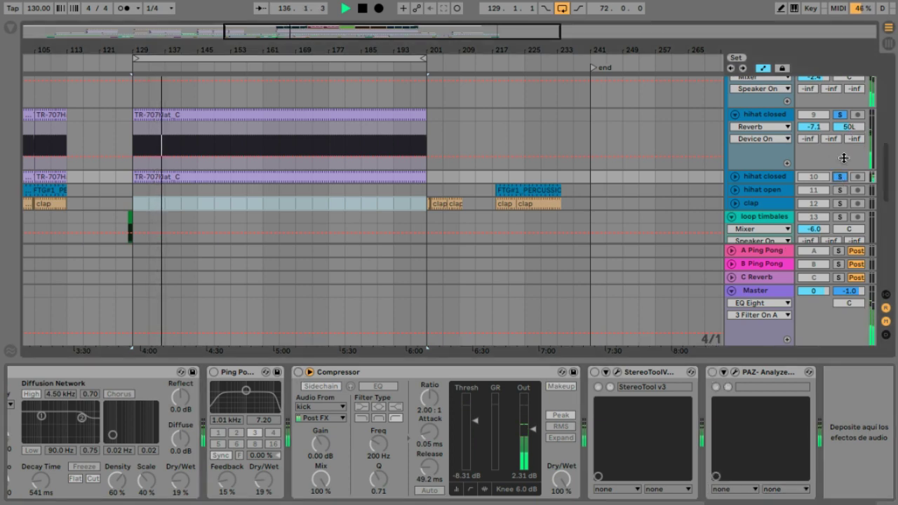
# Step: Display the track delays and reset the second closed hihat's delay to 0.00 ms
pyautogui.click(353, 178)
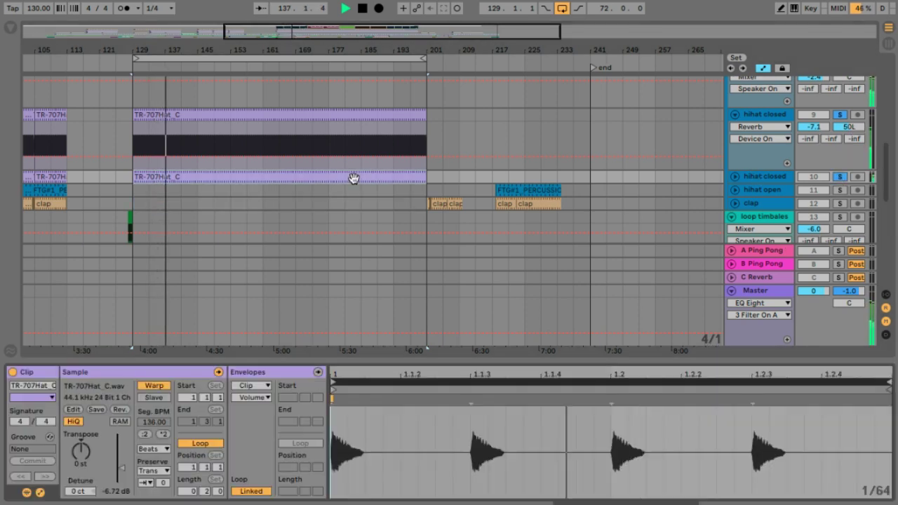
pyautogui.moveTo(330, 372)
pyautogui.mouseDown()
pyautogui.moveTo(330, 393)
pyautogui.moveTo(330, 371)
pyautogui.mouseUp()
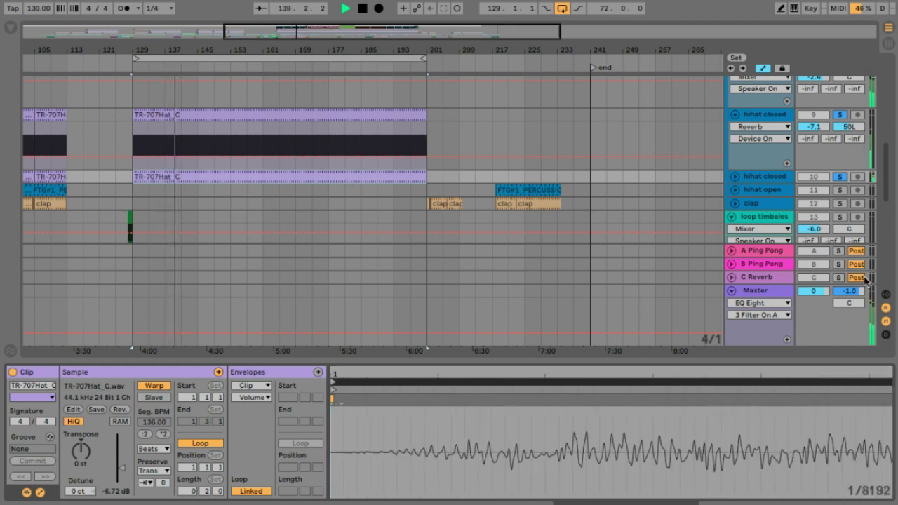
pyautogui.click(885, 335)
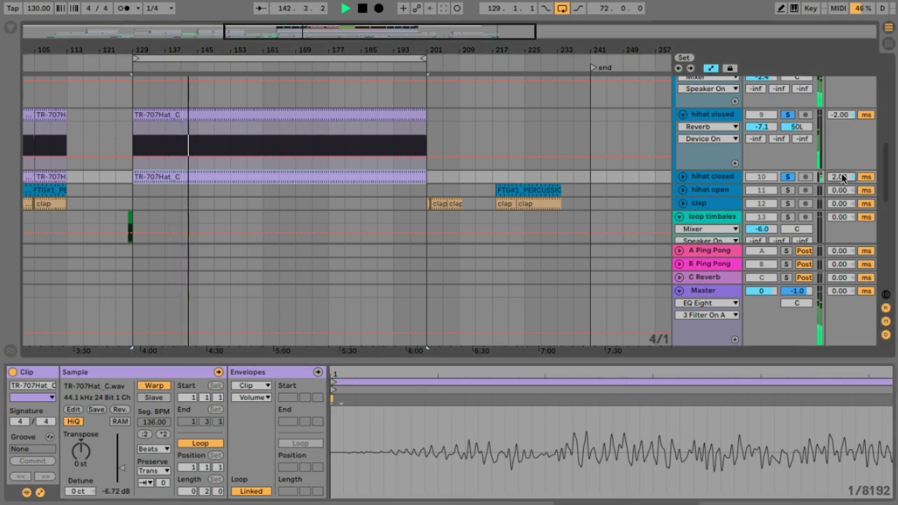
pyautogui.press('Delete')
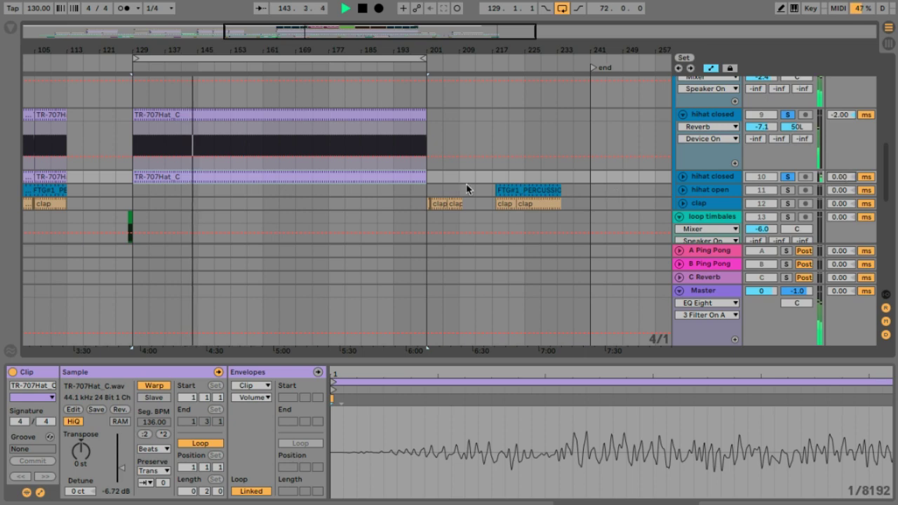
# Step: Zoom into the second closed hihat's TR-707Hat_C sample and move its start marker slightly past the beginning
pyautogui.click(381, 179)
pyautogui.moveTo(334, 368); pyautogui.dragTo(332, 373)
pyautogui.click(335, 382)
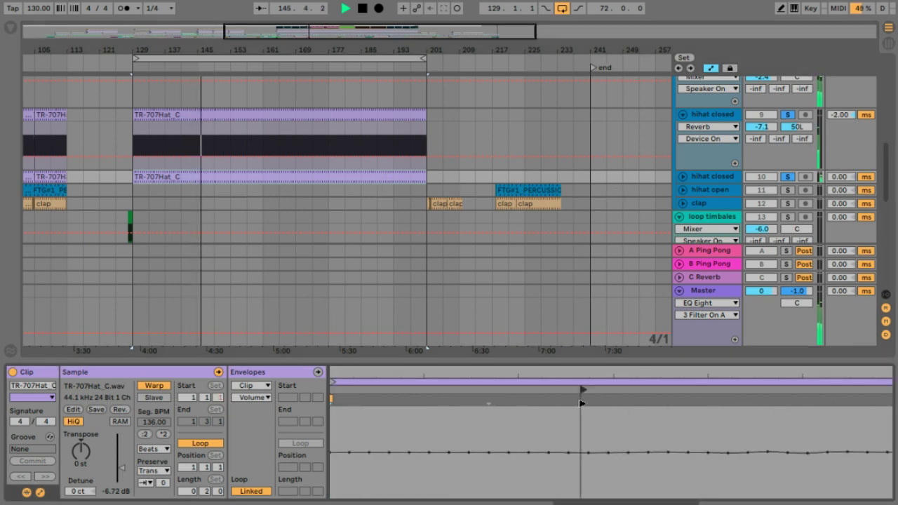
pyautogui.moveTo(572, 378); pyautogui.dragTo(573, 354)
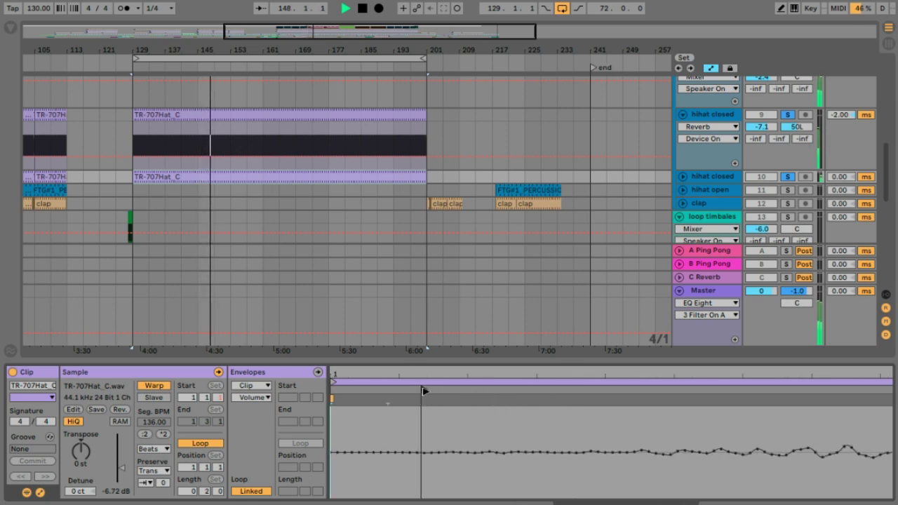
pyautogui.moveTo(423, 387); pyautogui.dragTo(698, 439)
pyautogui.moveTo(665, 376)
pyautogui.mouseDown()
pyautogui.moveTo(353, 369)
pyautogui.moveTo(478, 391)
pyautogui.moveTo(364, 393)
pyautogui.moveTo(462, 388)
pyautogui.moveTo(446, 390)
pyautogui.mouseUp()
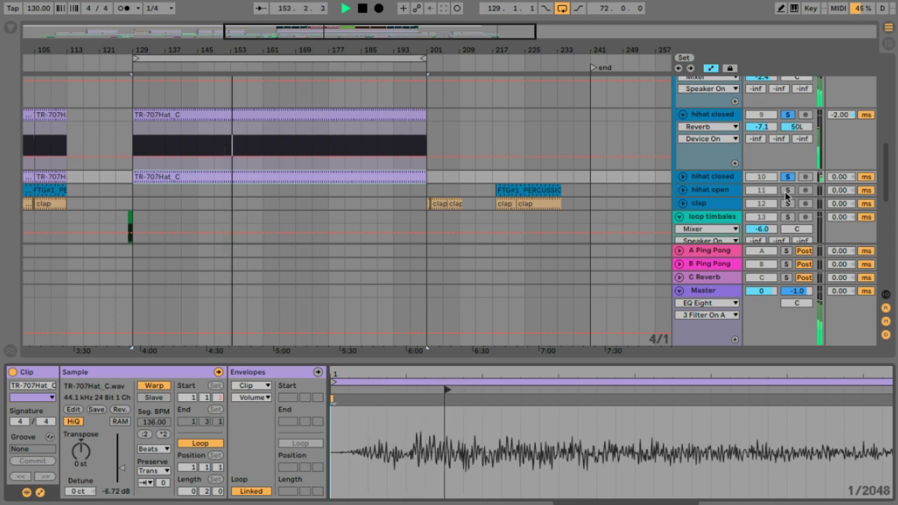
# Step: Hide the clip detail view and unsolo both closed hihats so the whole mix plays
pyautogui.scroll(3, 772, 138)
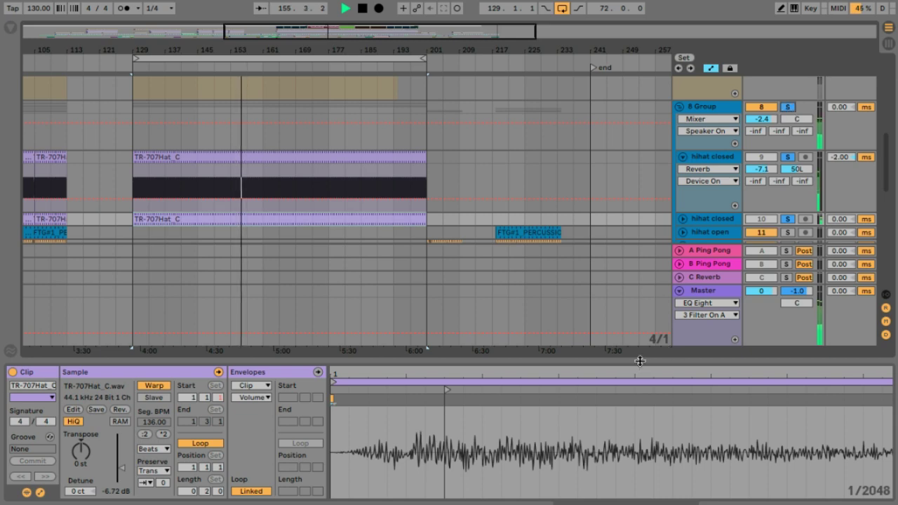
pyautogui.moveTo(668, 359); pyautogui.dragTo(668, 499)
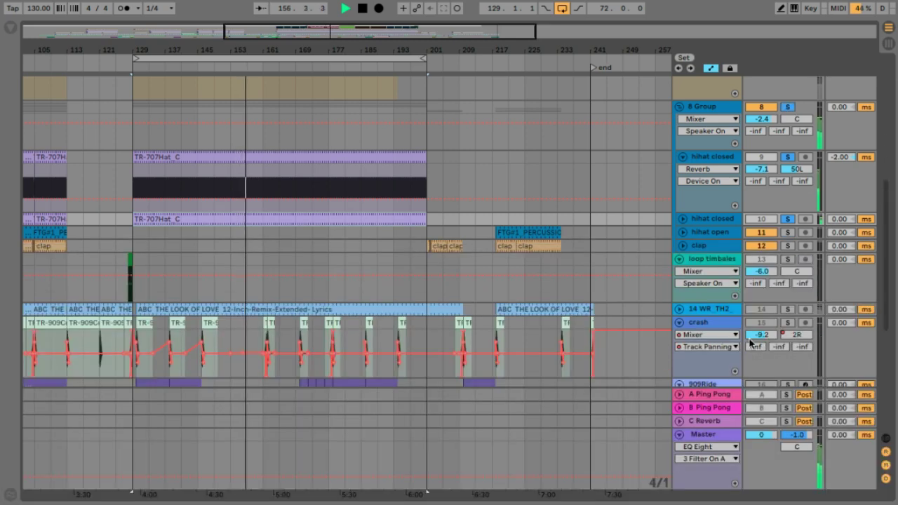
pyautogui.click(787, 219)
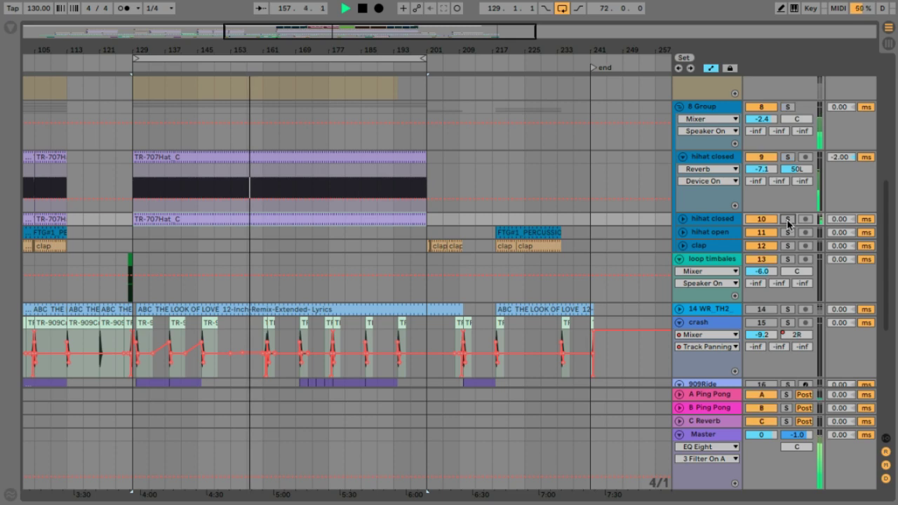
pyautogui.scroll(2, 787, 223)
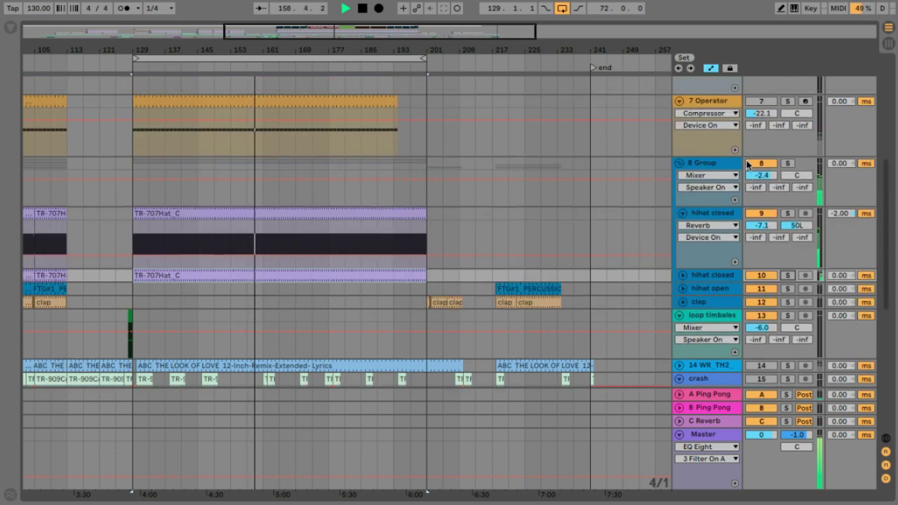
# Step: Show the session mixer, activate the Operator track and raise its volume to -9.0 dB
pyautogui.press('Tab')
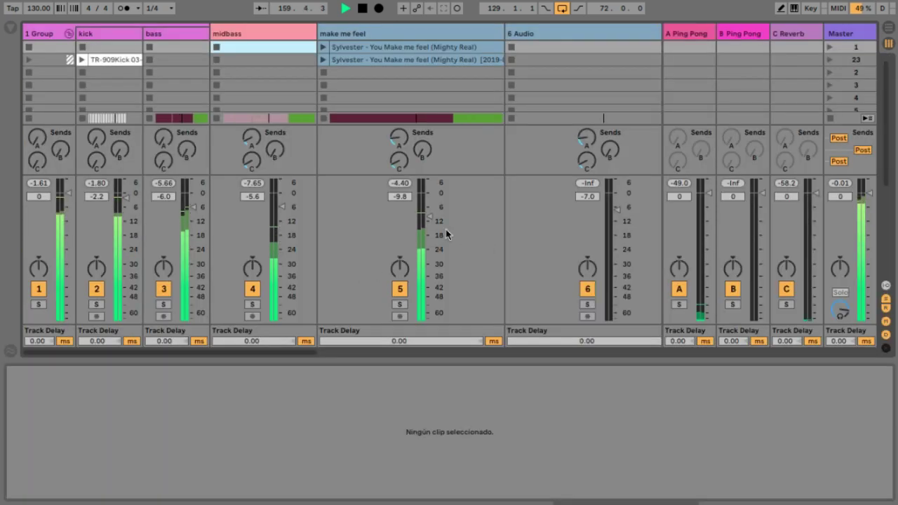
pyautogui.moveTo(294, 350); pyautogui.dragTo(470, 351)
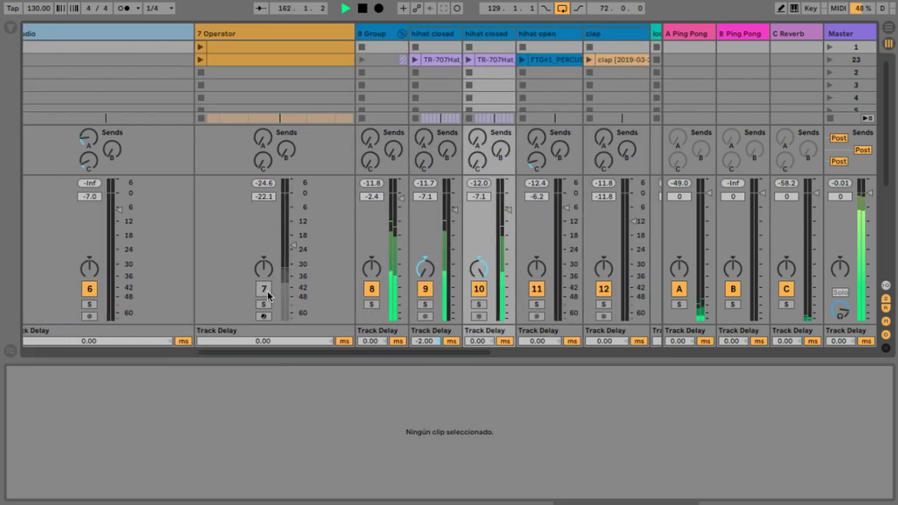
pyautogui.moveTo(292, 244)
pyautogui.mouseDown()
pyautogui.moveTo(293, 183)
pyautogui.moveTo(293, 213)
pyautogui.mouseUp()
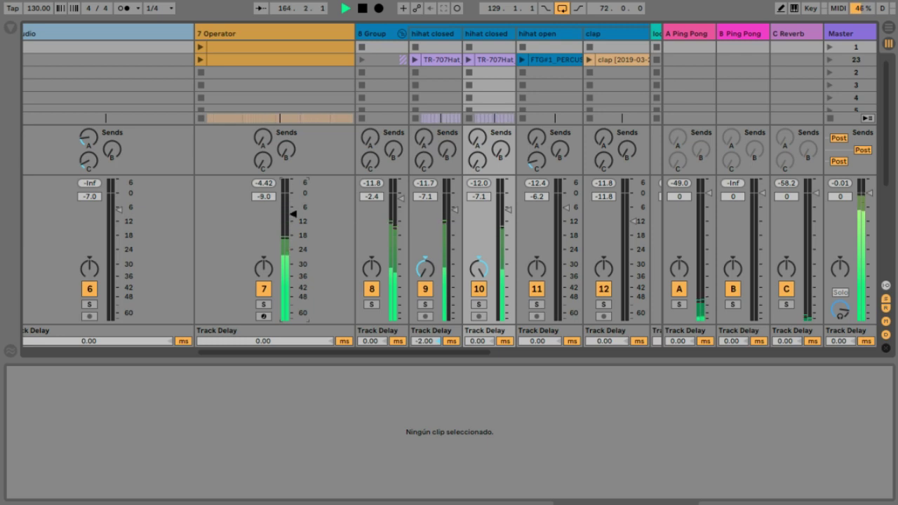
# Step: Set the Operator's EQ Eight low cut to 1.94 kHz and high cut to 20.2 kHz, and its Compressor threshold to -35.3 dB
pyautogui.click(282, 29)
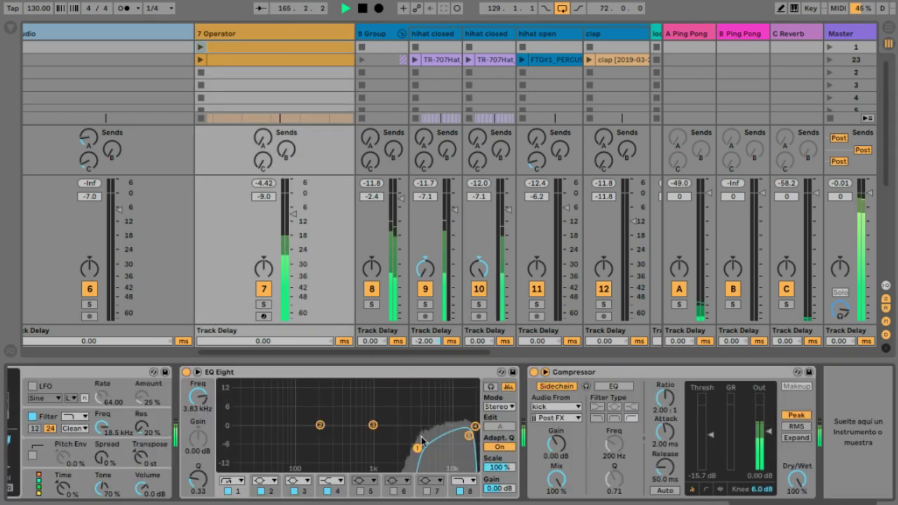
pyautogui.moveTo(421, 454); pyautogui.dragTo(399, 454)
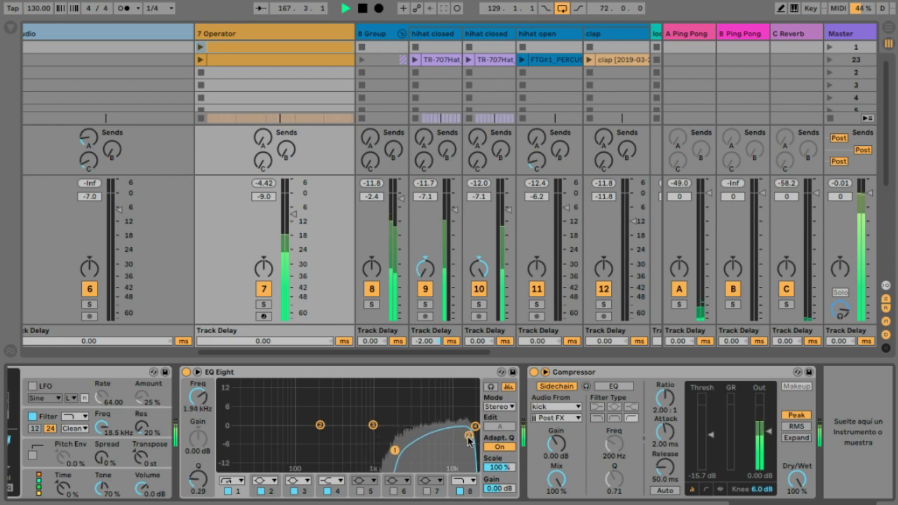
pyautogui.click(468, 436)
pyautogui.moveTo(470, 440); pyautogui.dragTo(471, 441)
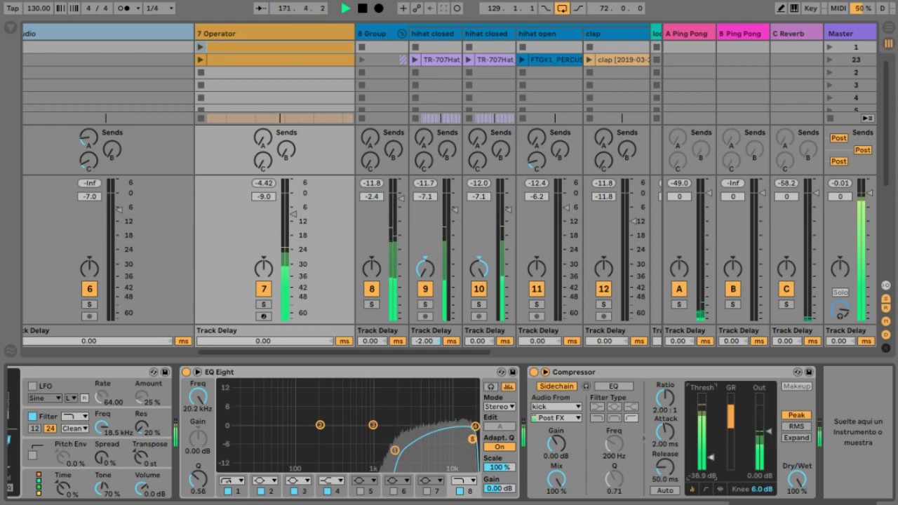
pyautogui.moveTo(471, 440); pyautogui.dragTo(472, 439)
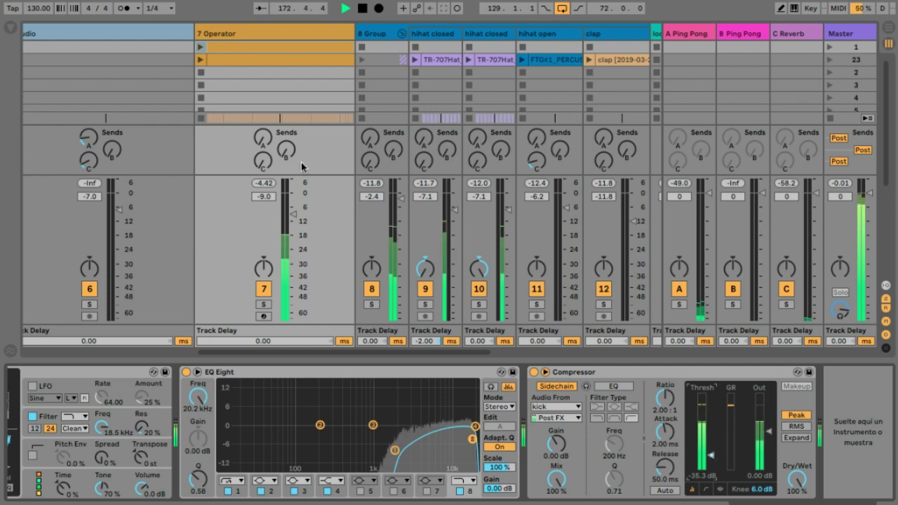
# Step: Set the Operator's volume to -6.8 dB and the hihat group's to -0.3 dB, comparing the mix with each muted
pyautogui.click(263, 289)
pyautogui.click(263, 289)
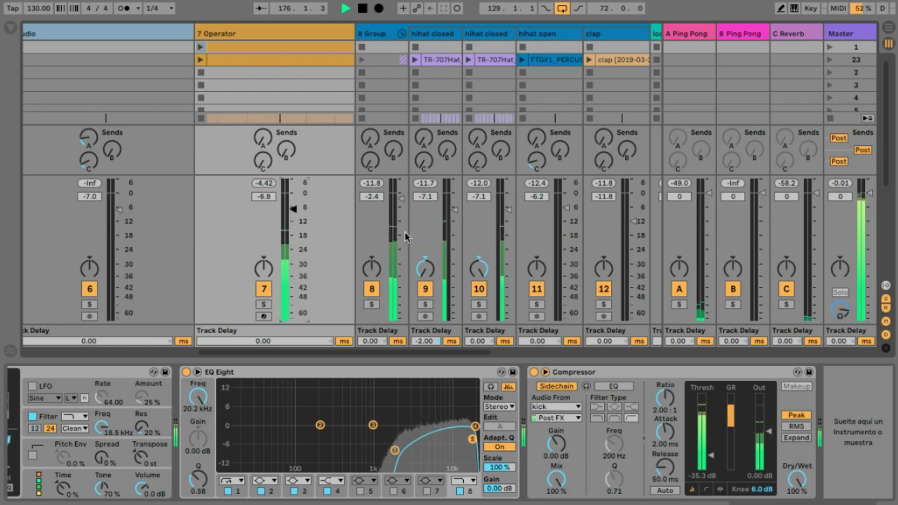
pyautogui.moveTo(400, 198); pyautogui.dragTo(400, 181)
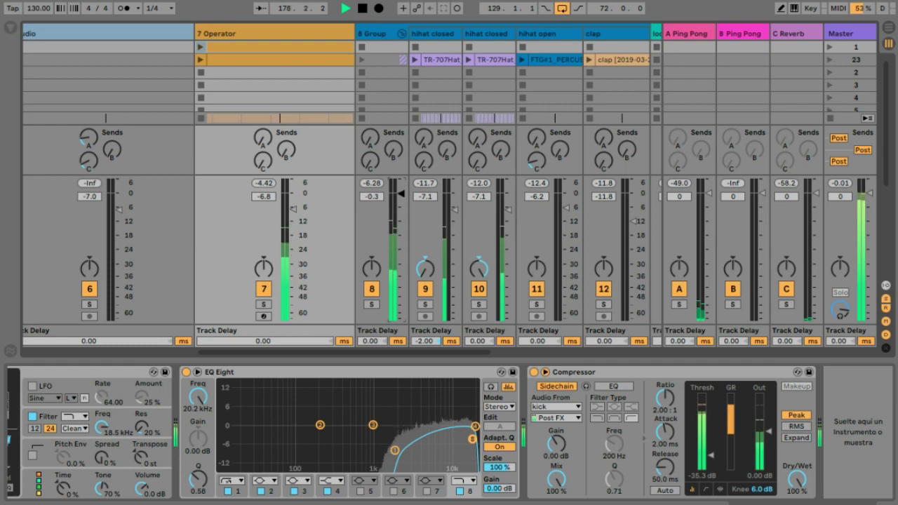
pyautogui.click(372, 289)
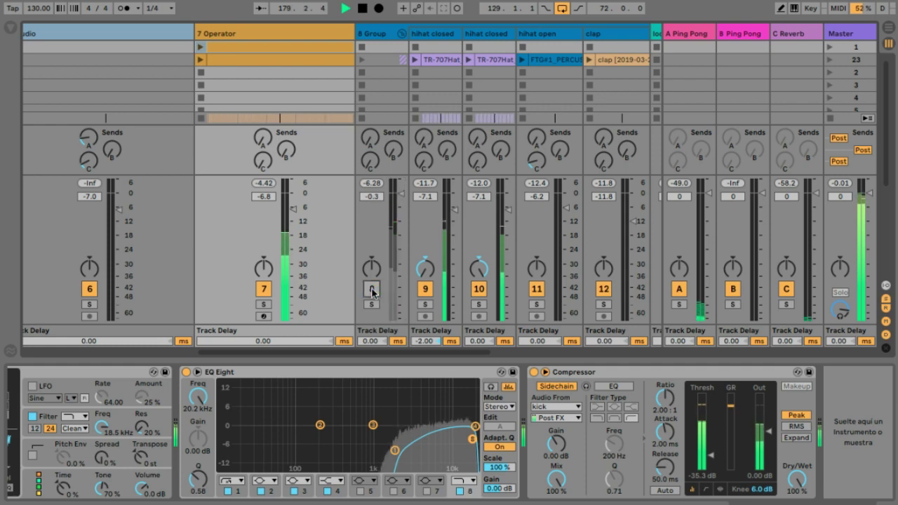
pyautogui.click(372, 289)
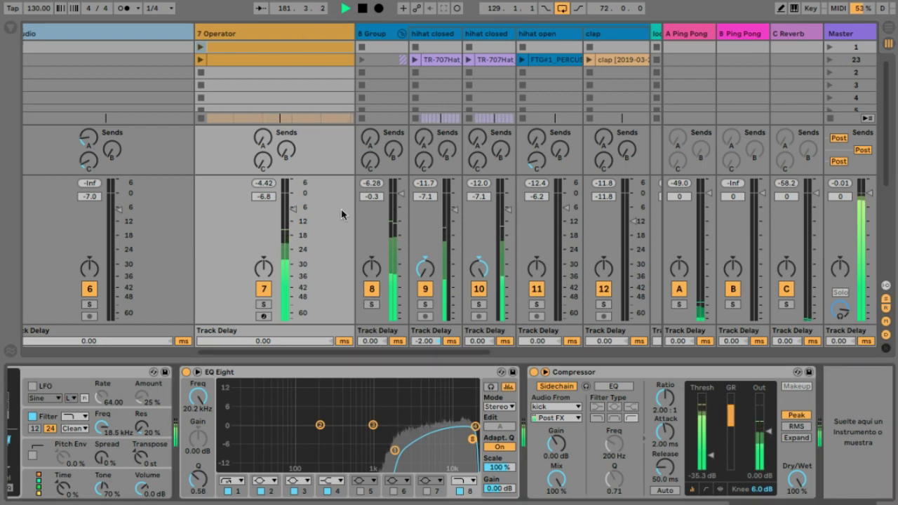
# Step: Add a Utility after the Operator's Compressor, set it to Mono, and check the track in solo
pyautogui.click(12, 28)
pyautogui.scroll(10, 189, 116)
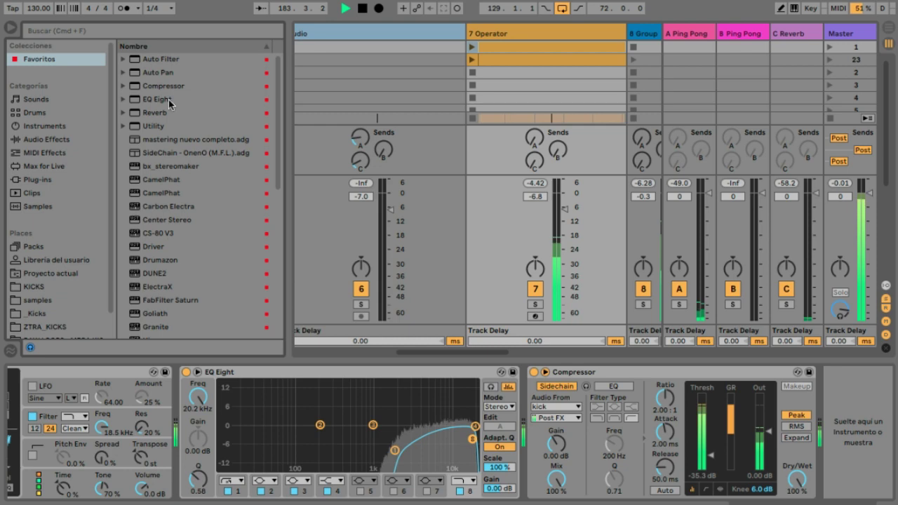
pyautogui.click(154, 126)
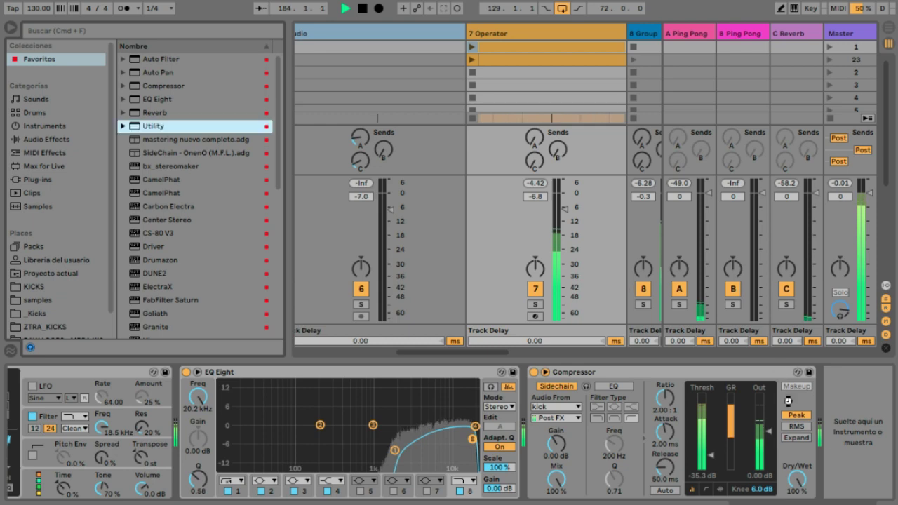
pyautogui.moveTo(821, 418); pyautogui.dragTo(793, 419)
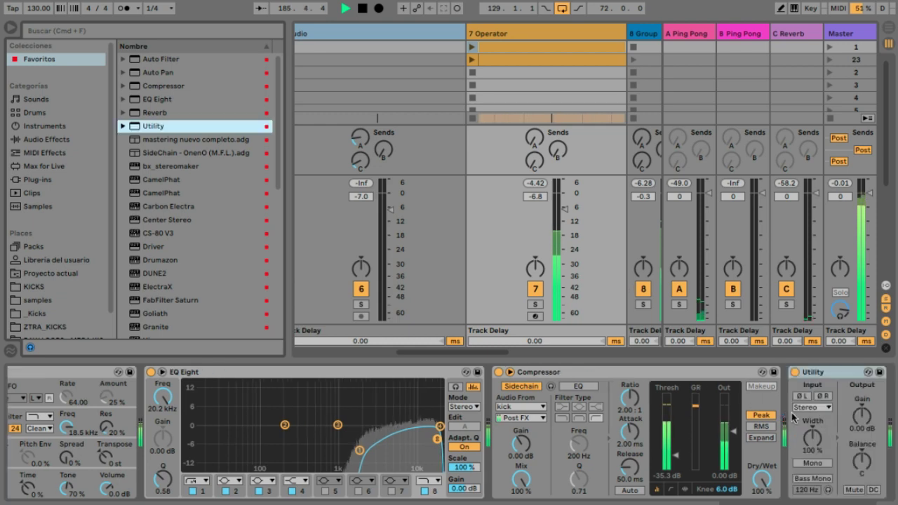
pyautogui.click(816, 464)
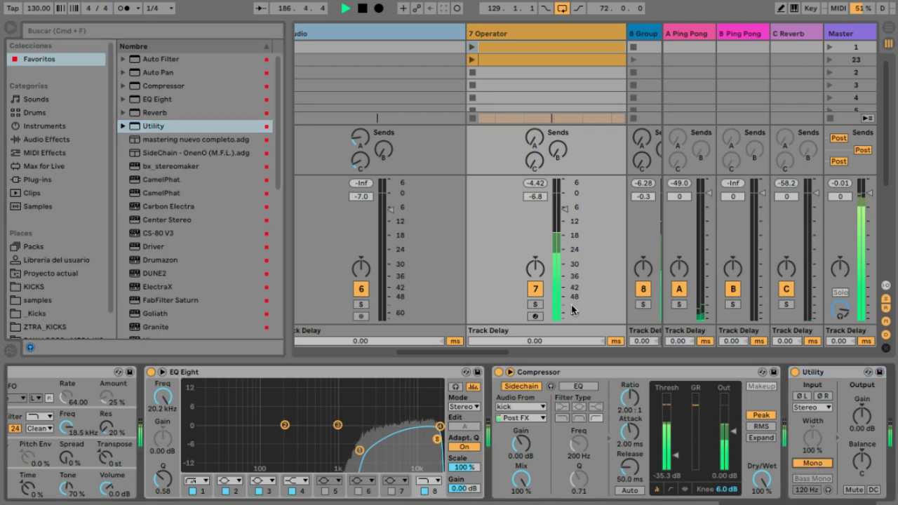
pyautogui.click(537, 304)
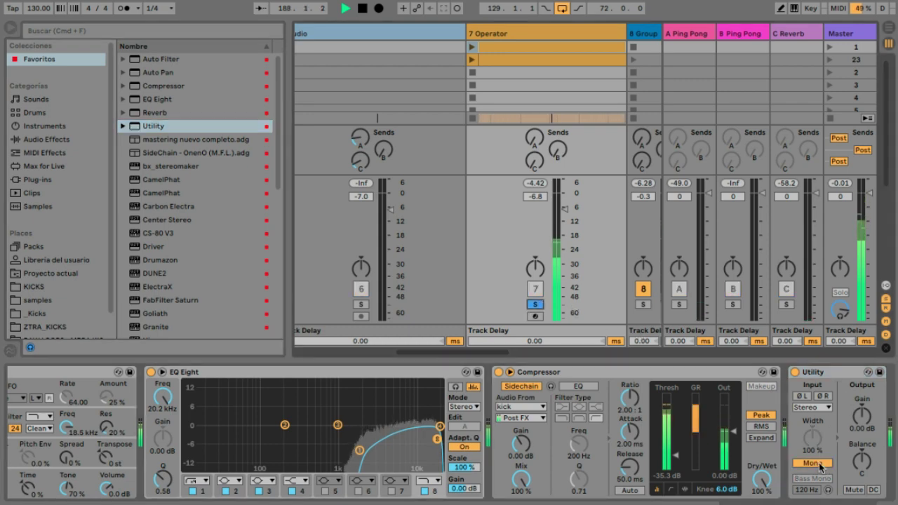
pyautogui.click(535, 305)
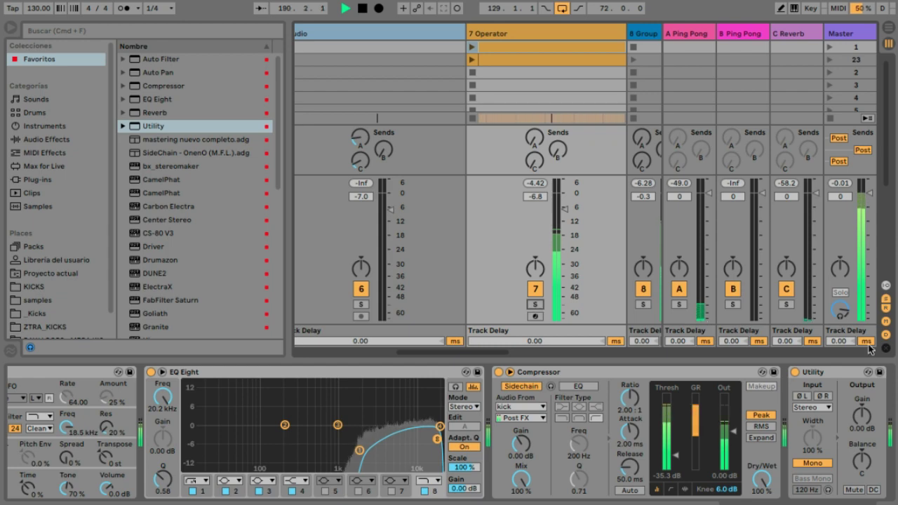
# Step: Hide the device view and browser, and move both closed hihats' TR-707Hat clips up to the first scene
pyautogui.hotkey('ctrl', 'alt', 'l')
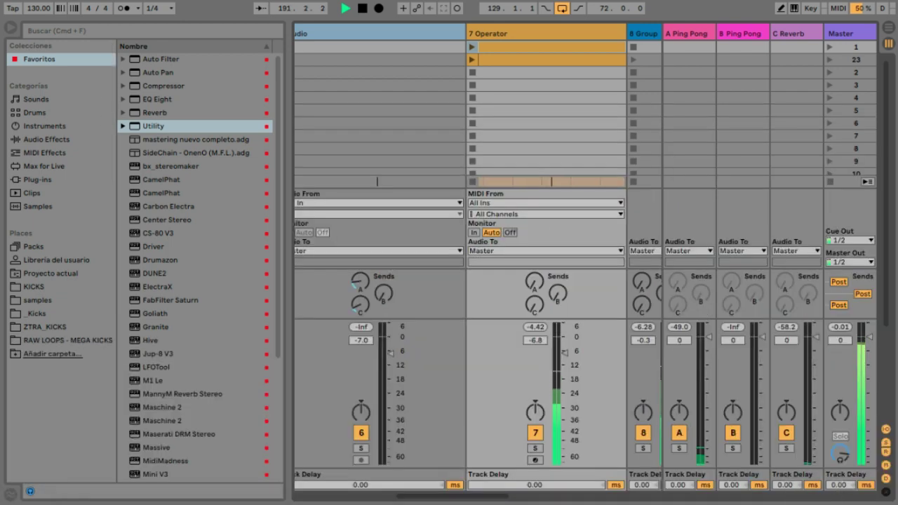
pyautogui.click(11, 28)
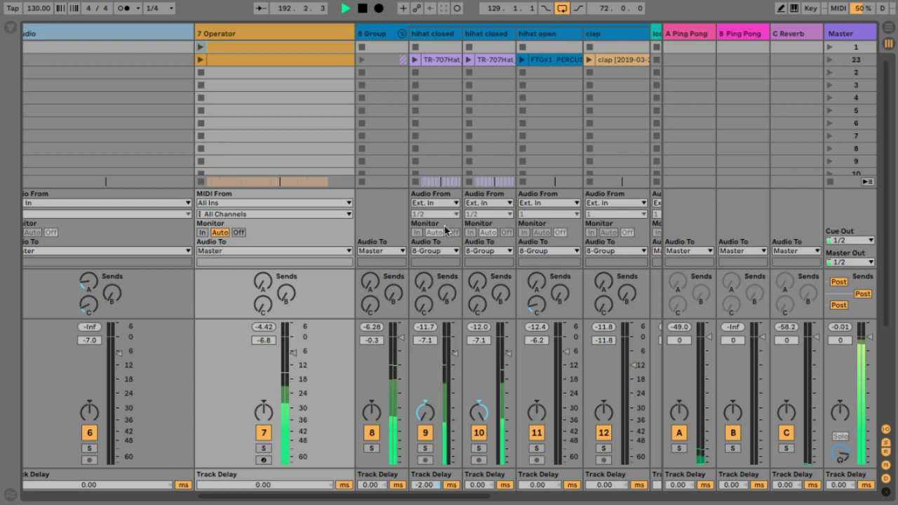
pyautogui.hscroll(5, 393, 178)
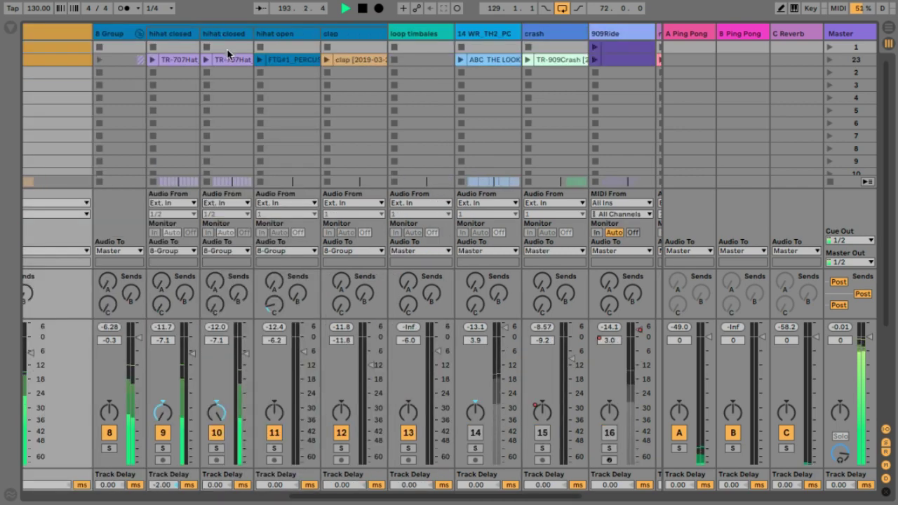
pyautogui.moveTo(229, 56); pyautogui.dragTo(229, 47)
pyautogui.moveTo(174, 60); pyautogui.dragTo(177, 47)
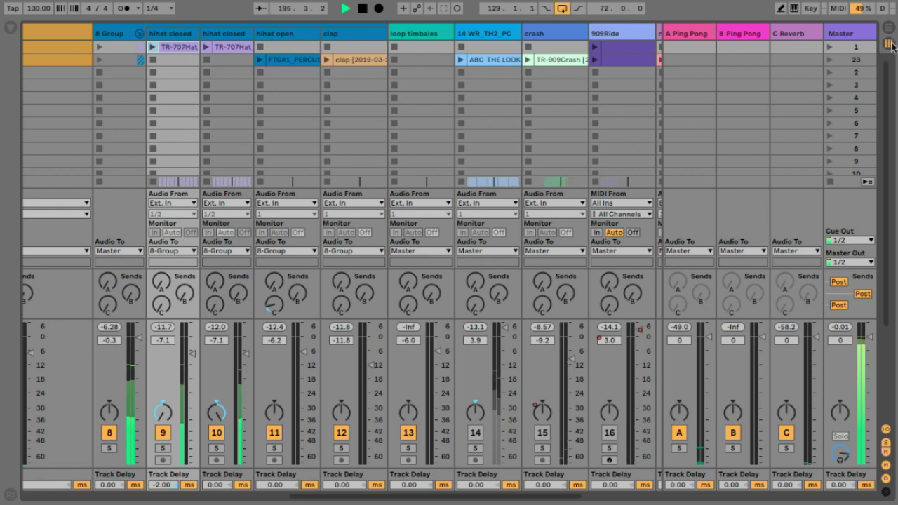
# Step: Return to the arrangement and trim the Operator clip in the looped section to span bars 145 to 185
pyautogui.press('Tab')
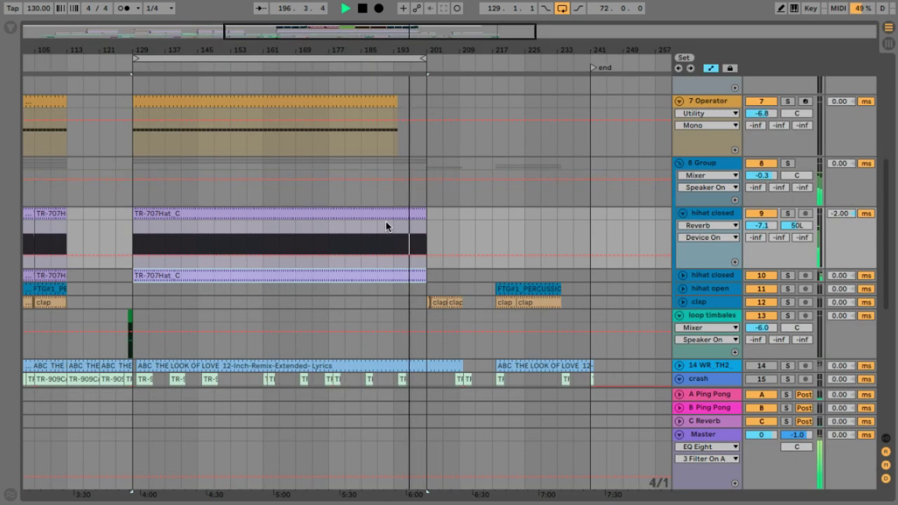
pyautogui.scroll(10, 394, 99)
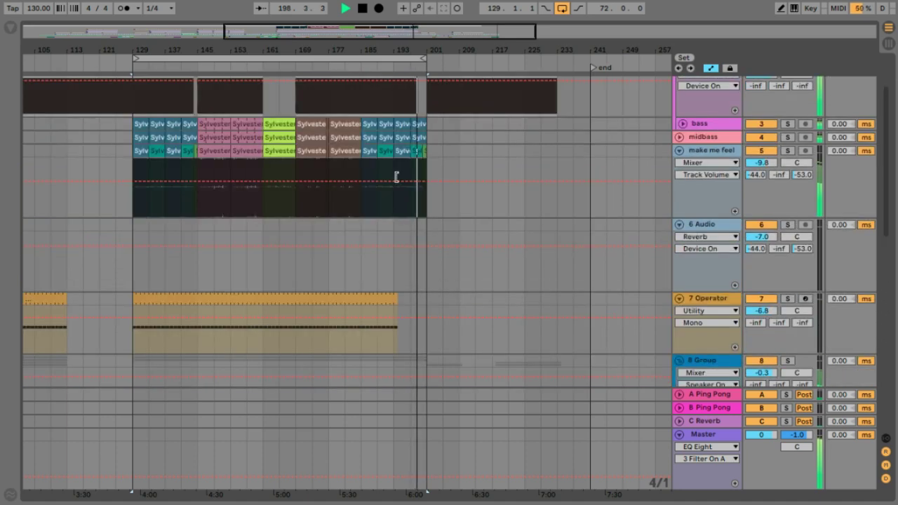
pyautogui.click(377, 299)
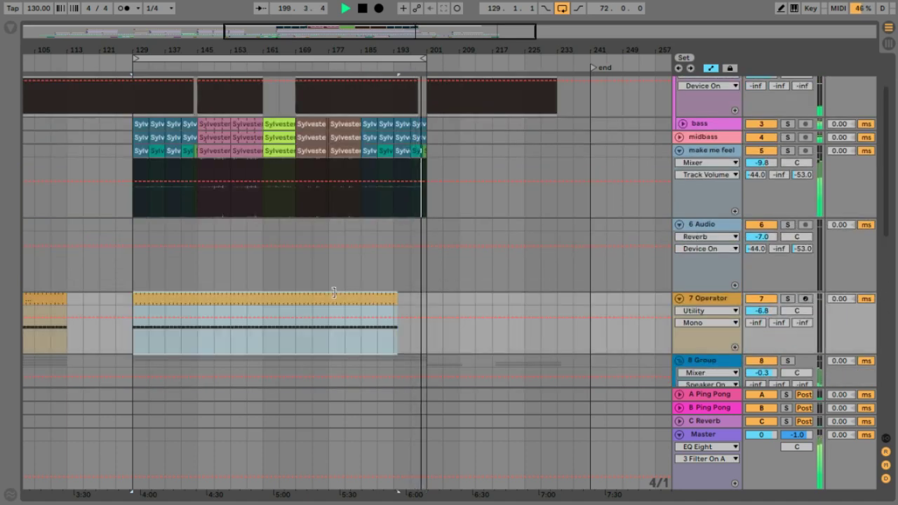
pyautogui.moveTo(333, 291); pyautogui.dragTo(218, 306)
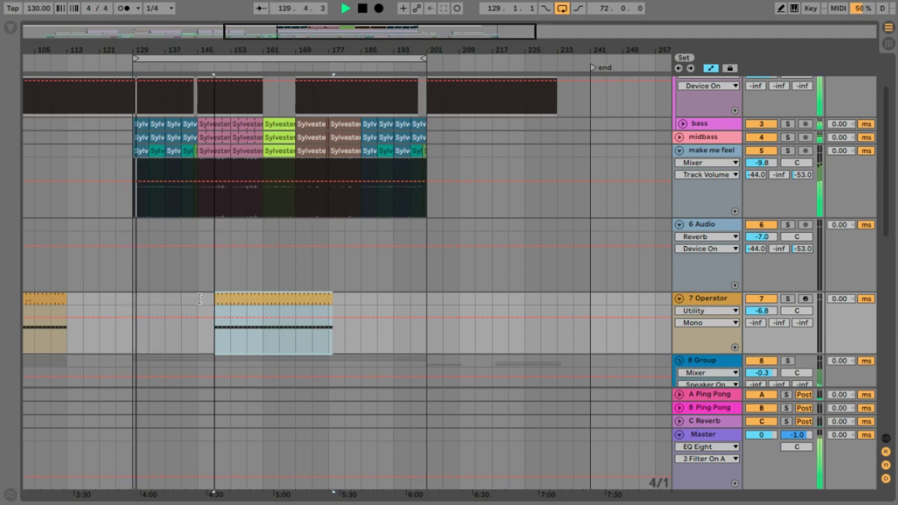
pyautogui.moveTo(192, 298); pyautogui.dragTo(191, 296)
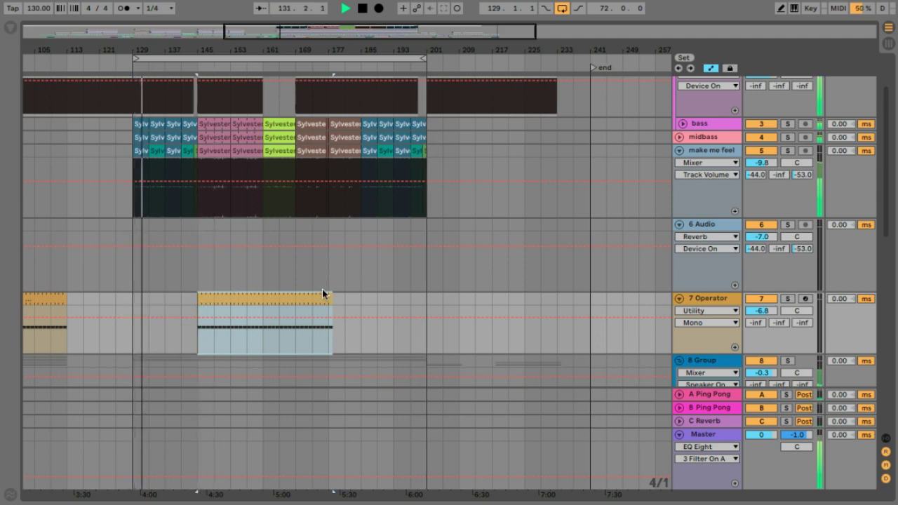
pyautogui.keyDown('shift'); pyautogui.click(363, 298); pyautogui.keyUp('shift')
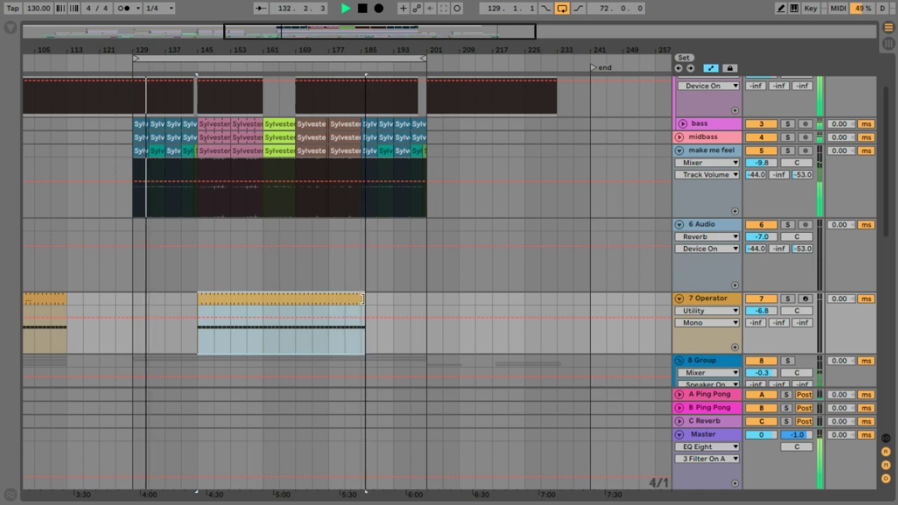
# Step: Fold the Operator and first closed hihat tracks, and raise the hihat group's volume to 1.9 dB
pyautogui.click(679, 298)
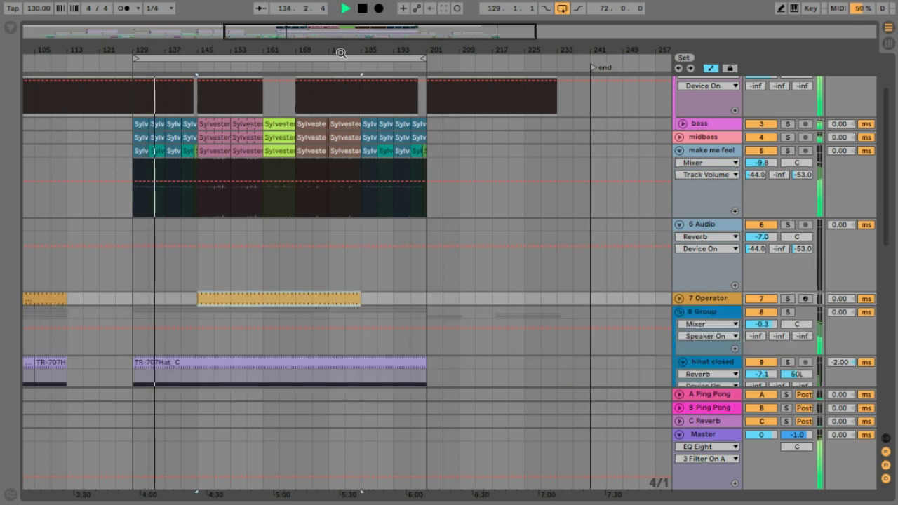
pyautogui.press('-')
pyautogui.scroll(-5, 518, 240)
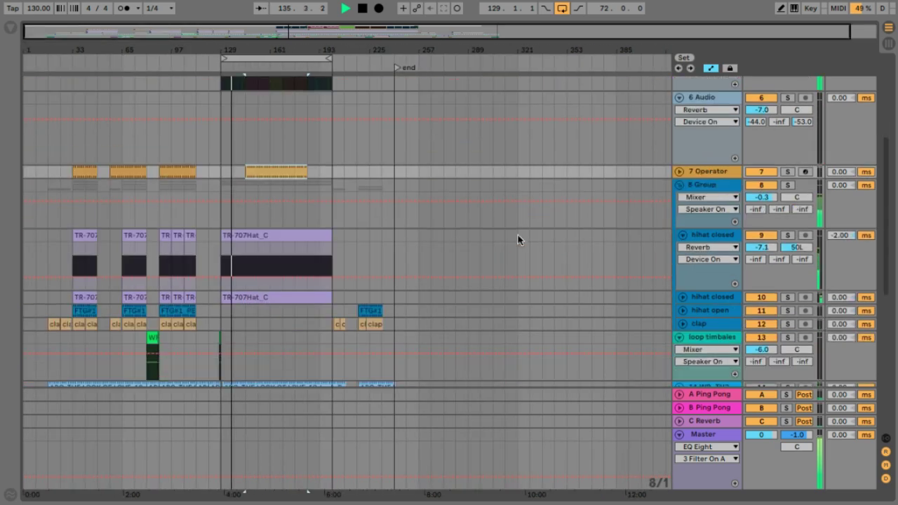
pyautogui.click(684, 209)
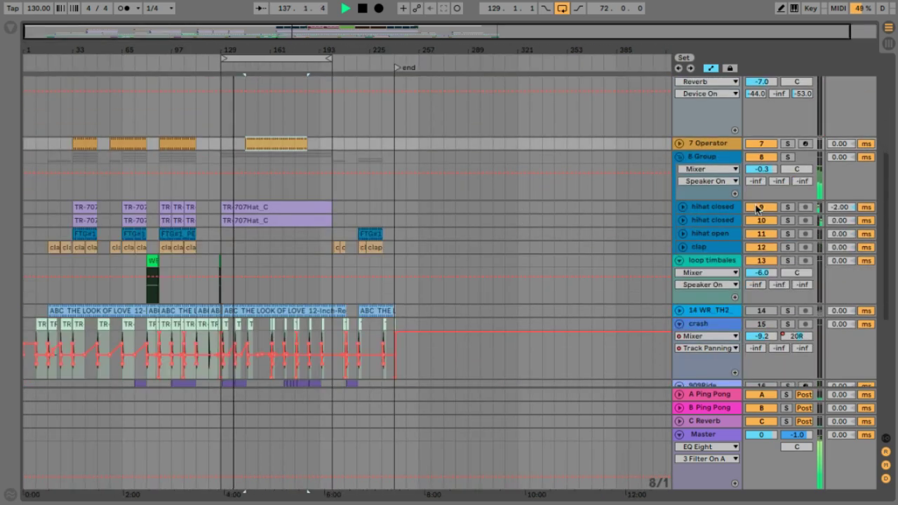
pyautogui.click(761, 169)
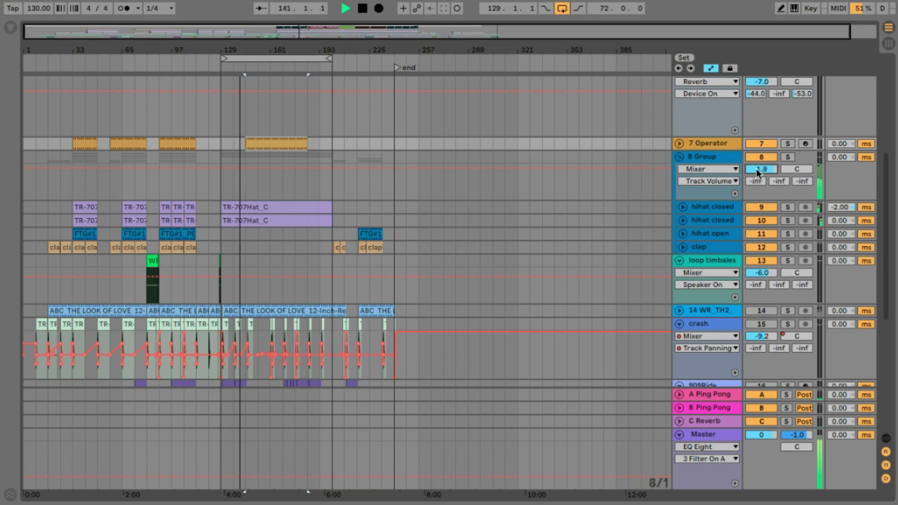
# Step: Unfold the open hihat track and move its last clip into the looped section, starting at bar 169
pyautogui.click(369, 234)
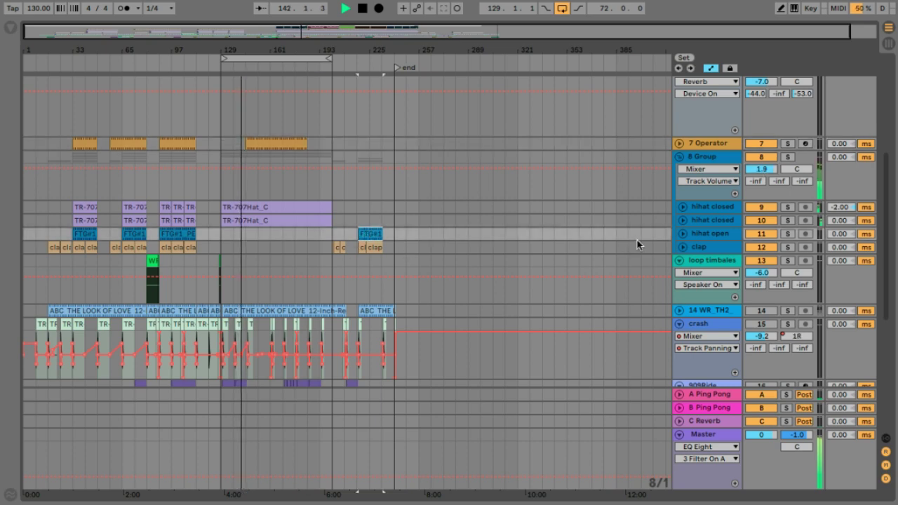
pyautogui.click(685, 232)
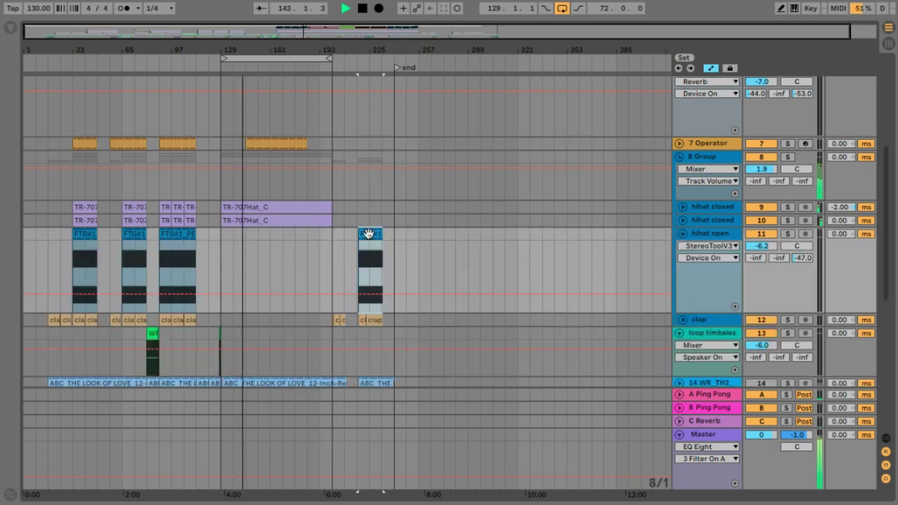
pyautogui.moveTo(369, 234); pyautogui.dragTo(300, 238)
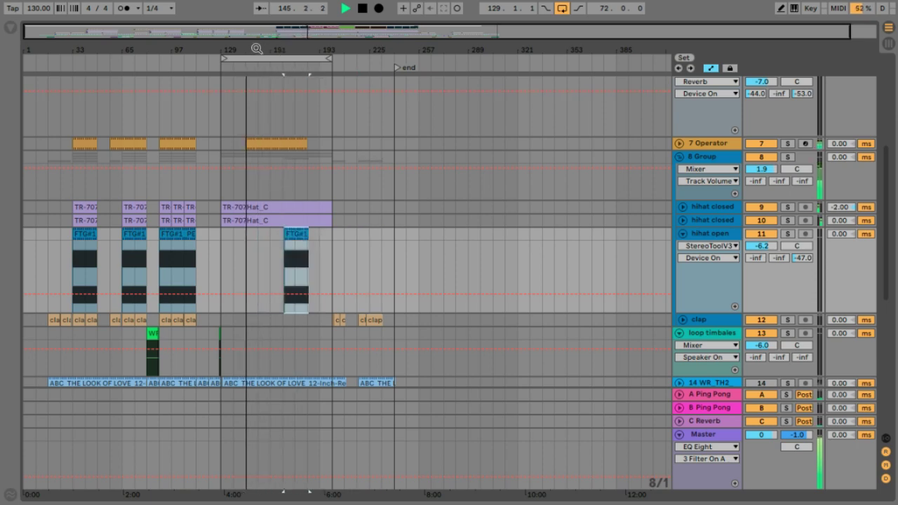
pyautogui.moveTo(257, 48); pyautogui.dragTo(242, 47)
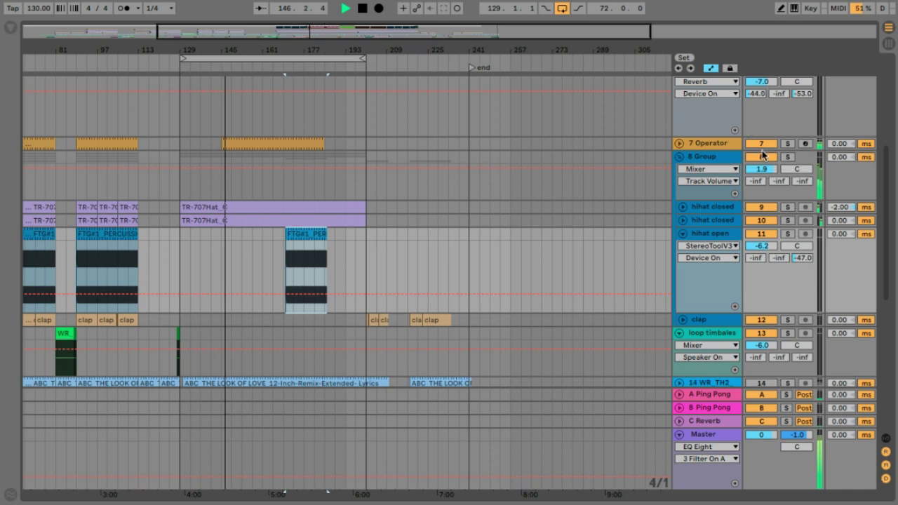
# Step: Lower the Operator track's volume to -8.5 dB, and leave the track folded
pyautogui.press('Right')
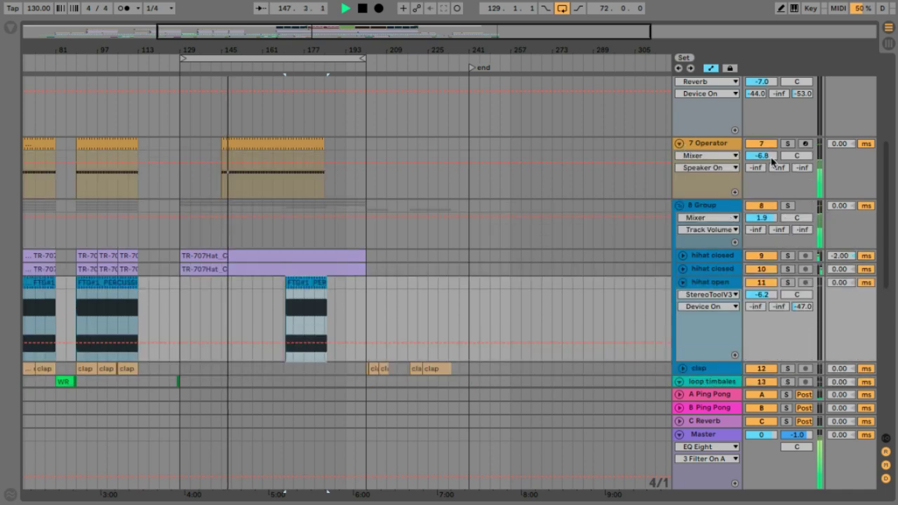
pyautogui.moveTo(772, 160); pyautogui.dragTo(772, 166)
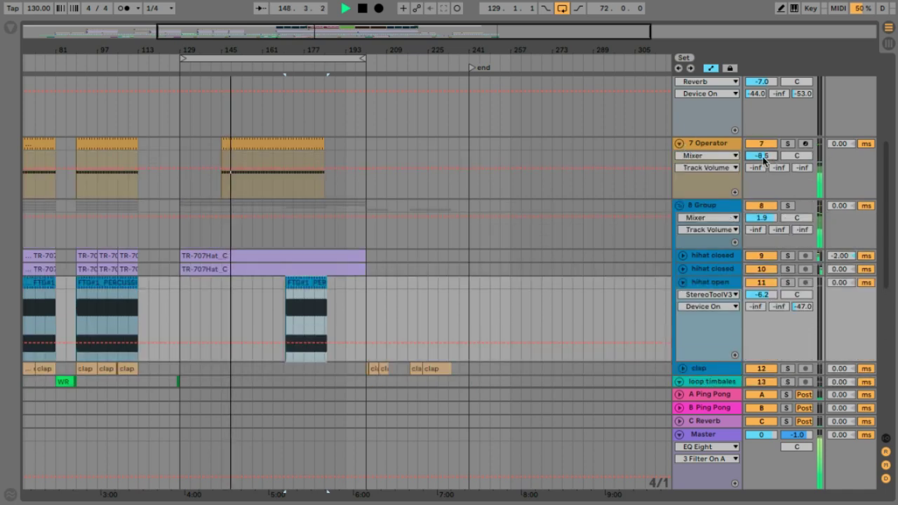
pyautogui.click(679, 143)
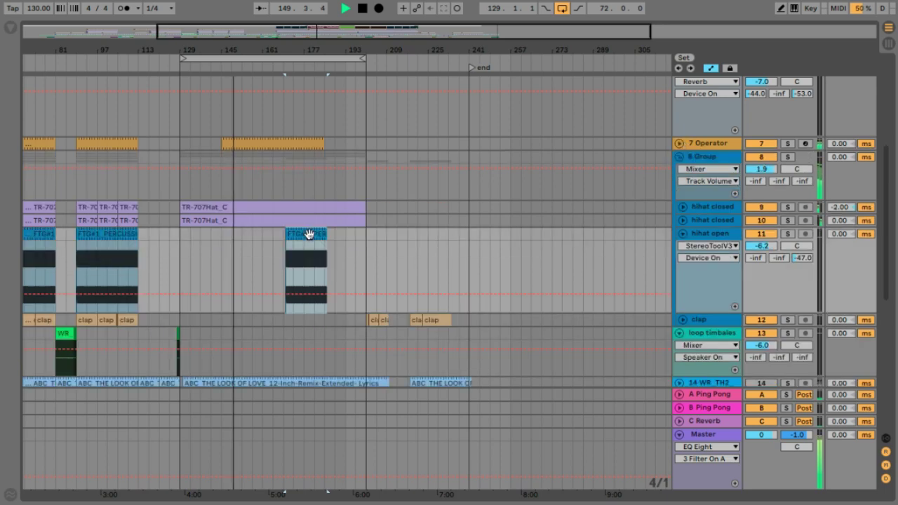
# Step: Inspect the open hihat clip's sample, and reposition and extend the clip to span bars 169 to 201
pyautogui.doubleClick(307, 235)
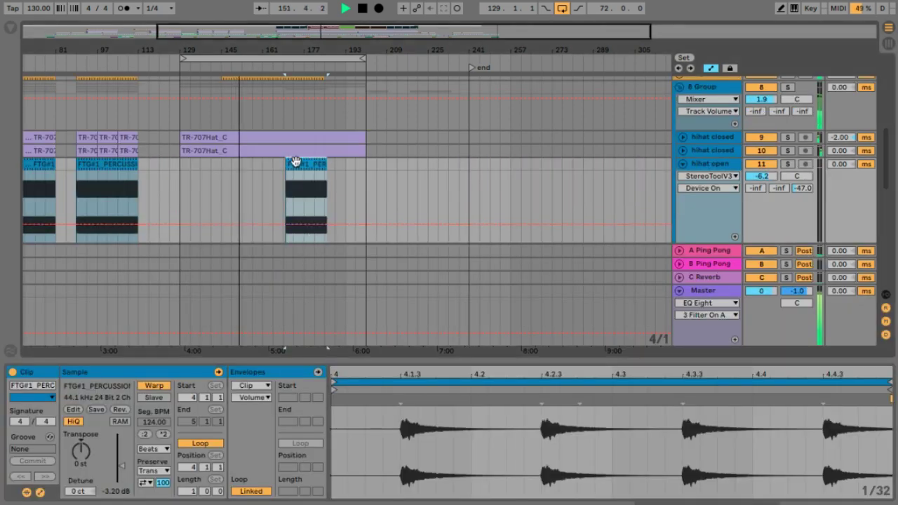
pyautogui.moveTo(269, 165)
pyautogui.mouseDown()
pyautogui.moveTo(259, 171)
pyautogui.moveTo(294, 166)
pyautogui.mouseUp()
pyautogui.scroll(3, 295, 166)
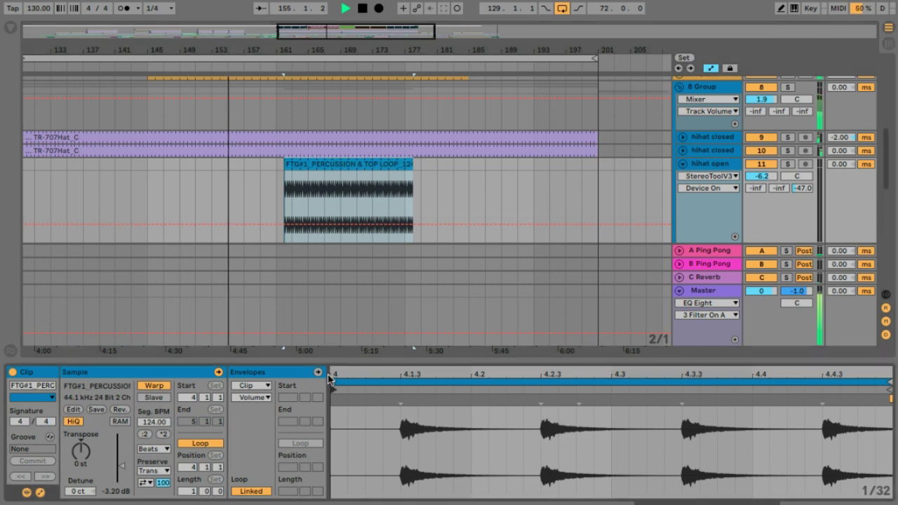
pyautogui.moveTo(332, 376)
pyautogui.mouseDown()
pyautogui.moveTo(334, 418)
pyautogui.moveTo(334, 369)
pyautogui.mouseUp()
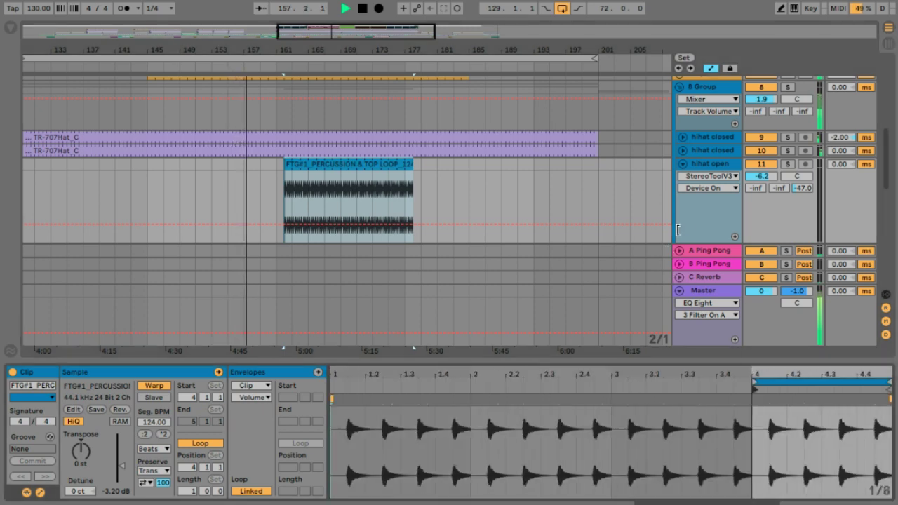
pyautogui.moveTo(358, 165); pyautogui.dragTo(335, 170)
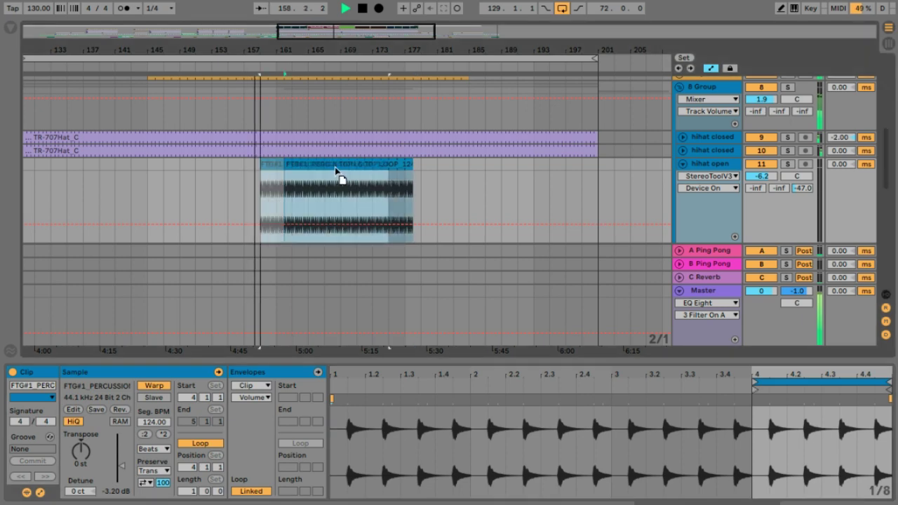
pyautogui.moveTo(359, 174); pyautogui.dragTo(599, 167)
pyautogui.click(353, 166)
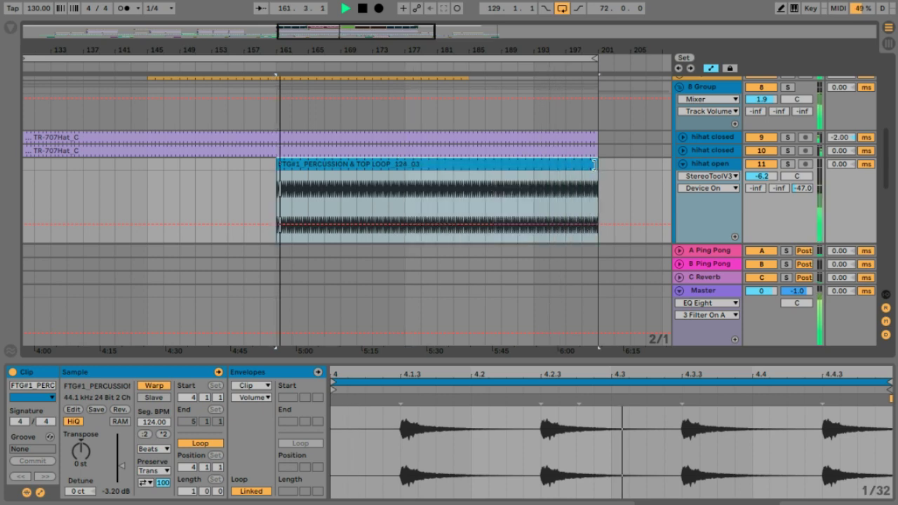
pyautogui.moveTo(278, 165); pyautogui.dragTo(341, 164)
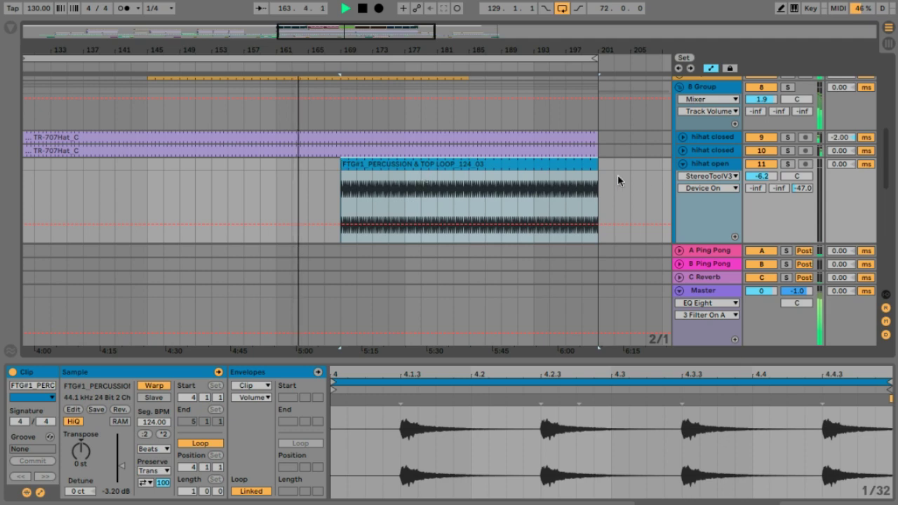
# Step: Switch off the PAZ Analyzer on the open hihat track, and add a Utility after it set to Mono
pyautogui.click(709, 163)
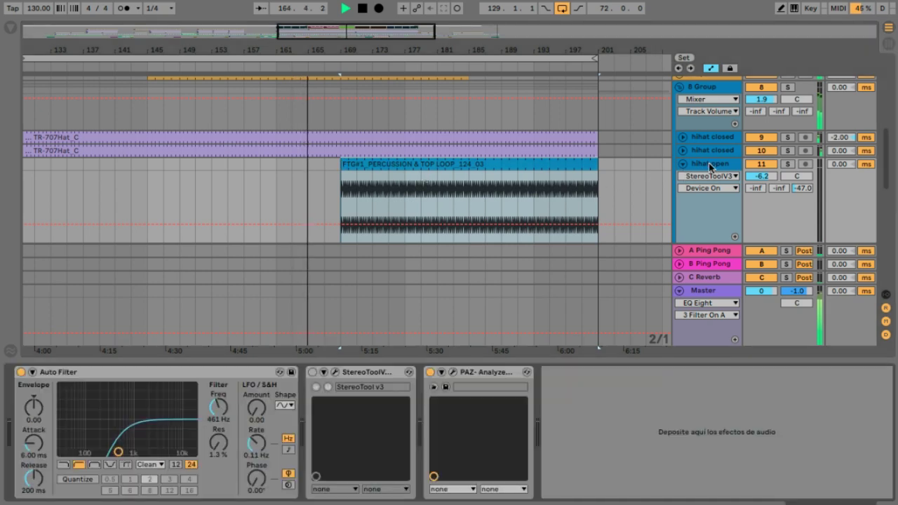
pyautogui.click(430, 372)
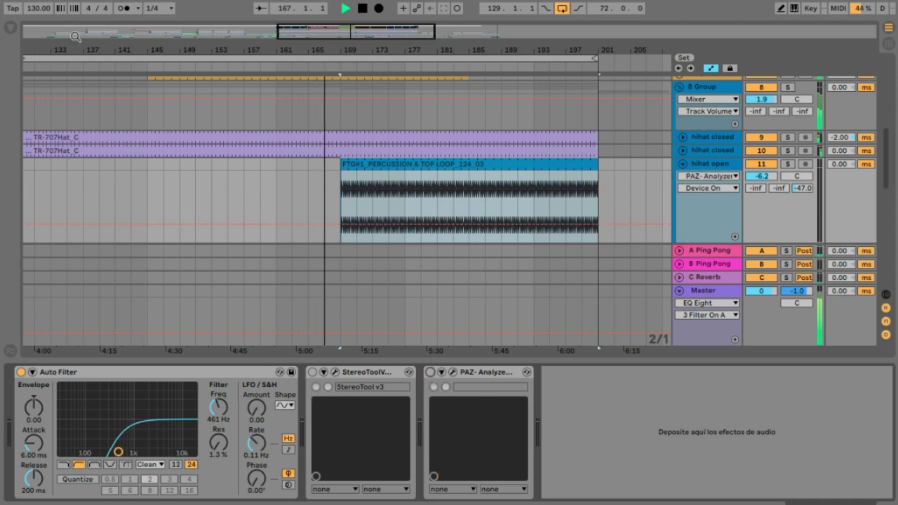
pyautogui.click(14, 28)
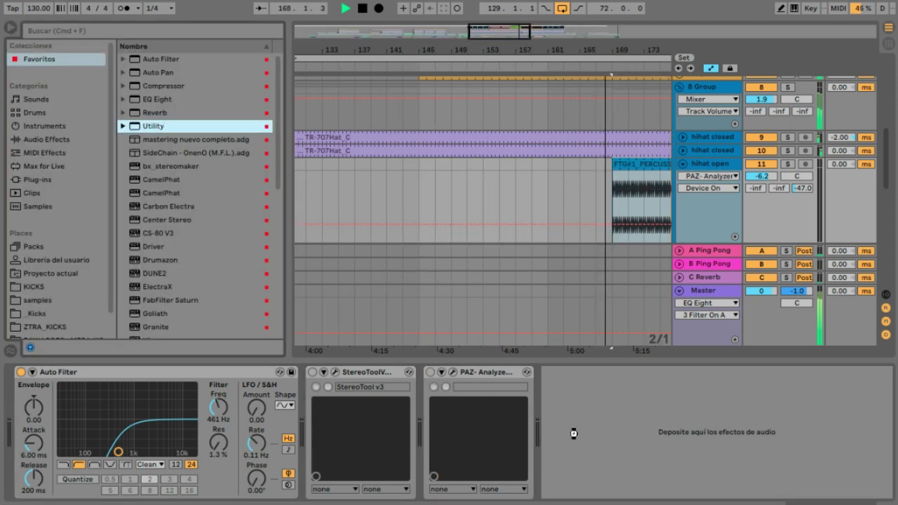
pyautogui.moveTo(573, 433); pyautogui.dragTo(573, 433)
pyautogui.click(566, 463)
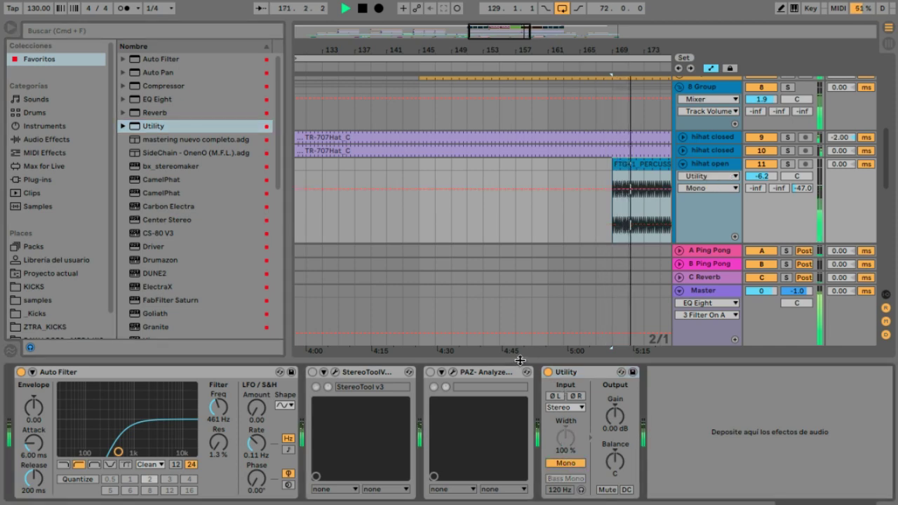
# Step: Lower the open hihat's Auto Filter frequency to 347 Hz, and hide the device view and browser
pyautogui.moveTo(116, 448)
pyautogui.mouseDown()
pyautogui.moveTo(161, 394)
pyautogui.moveTo(112, 454)
pyautogui.mouseUp()
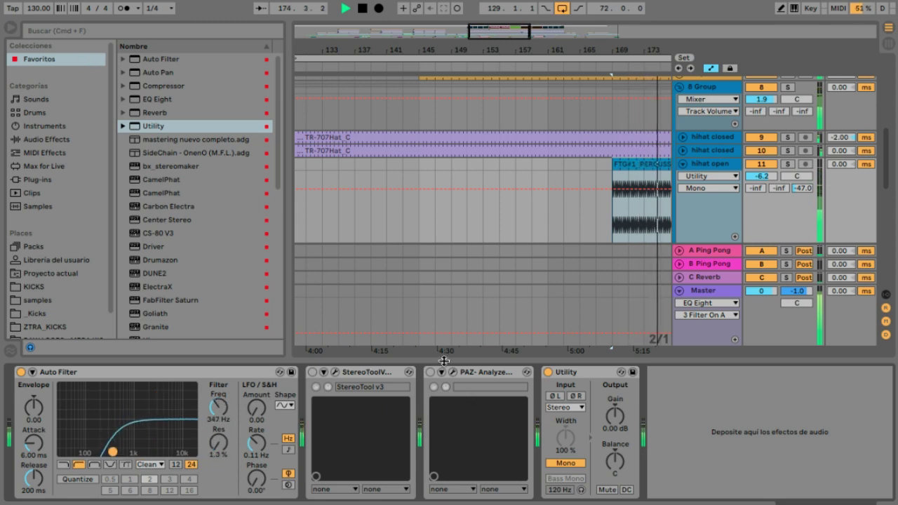
pyautogui.moveTo(444, 361); pyautogui.dragTo(444, 495)
pyautogui.click(10, 27)
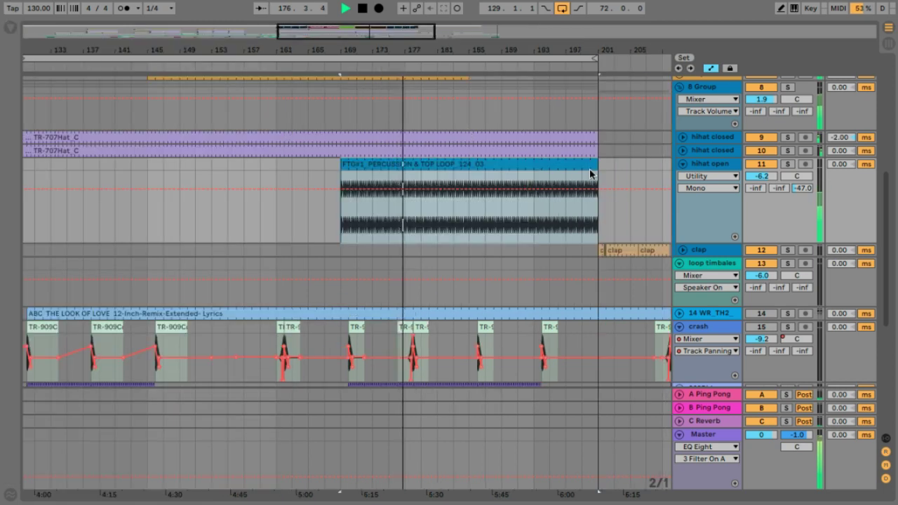
# Step: Set the open hihat's volume to -6.0 dB, and adjust its C Reverb send to -30.5 dB, checking the track in solo
pyautogui.click(761, 176)
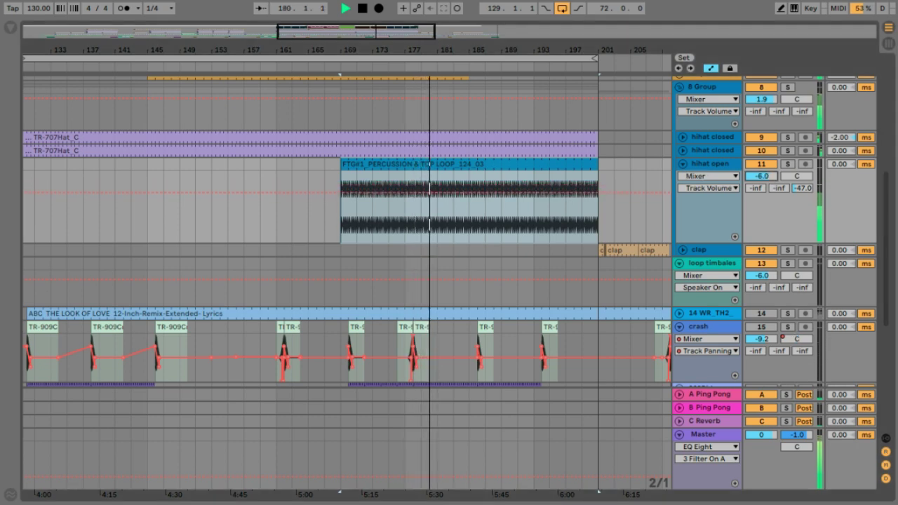
pyautogui.click(810, 190)
pyautogui.write('0')
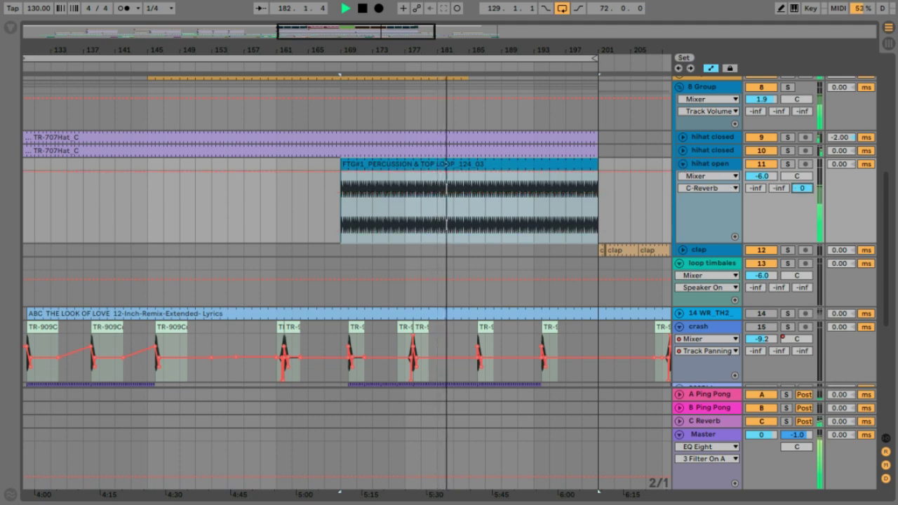
pyautogui.press('BackSpace')
pyautogui.write('-16.')
pyautogui.press('Return')
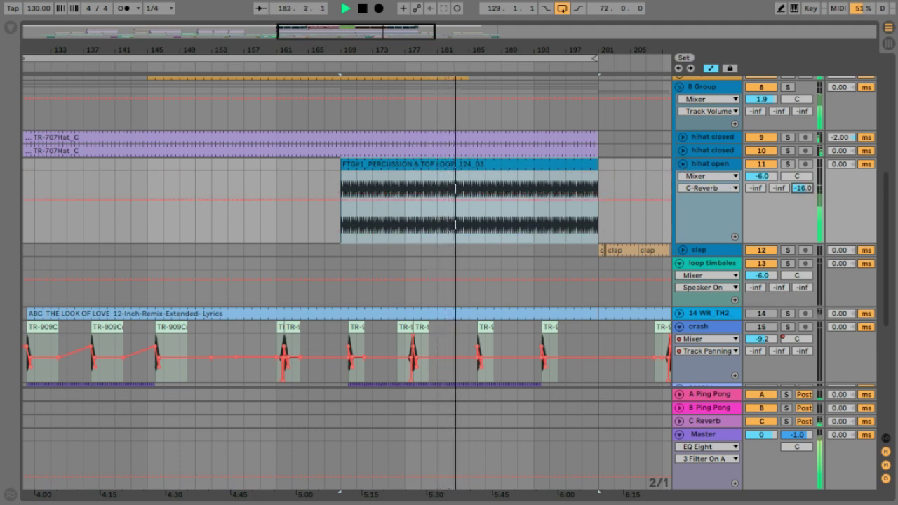
pyautogui.moveTo(802, 188); pyautogui.dragTo(802, 190)
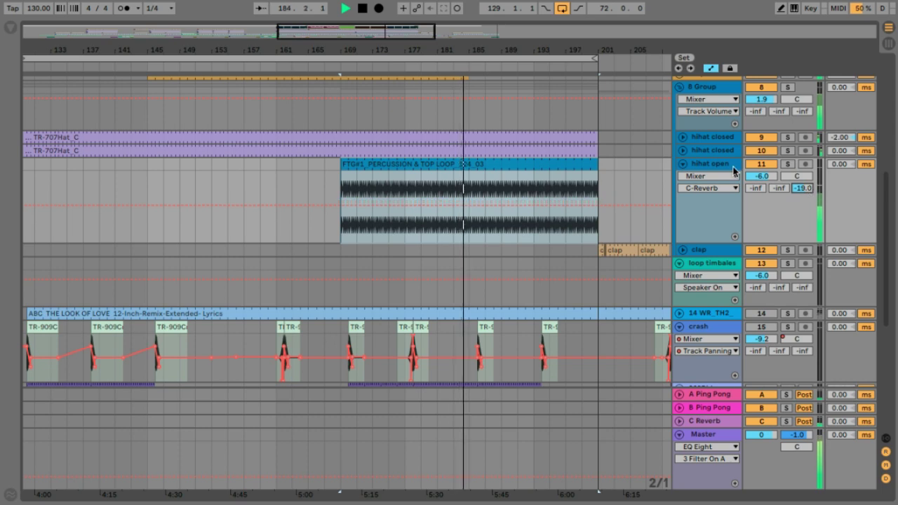
pyautogui.doubleClick(721, 166)
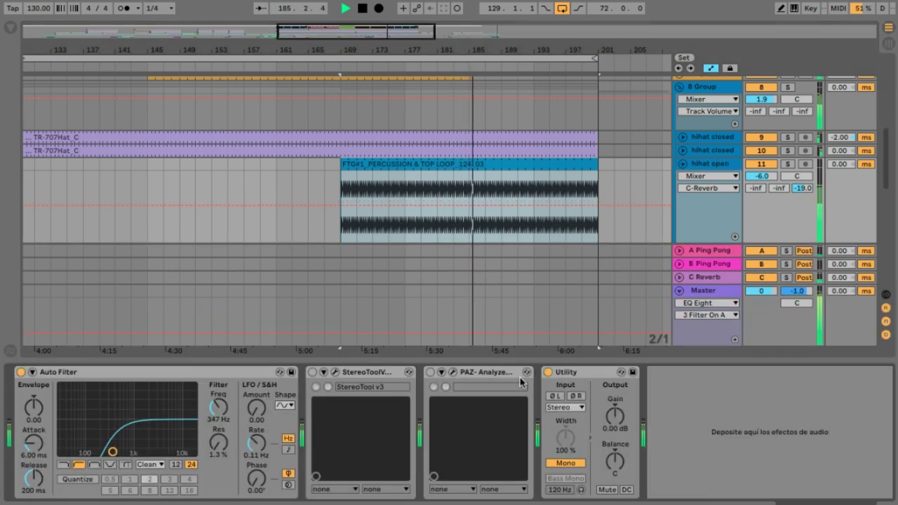
pyautogui.moveTo(801, 188)
pyautogui.mouseDown()
pyautogui.moveTo(801, 211)
pyautogui.moveTo(800, 175)
pyautogui.mouseUp()
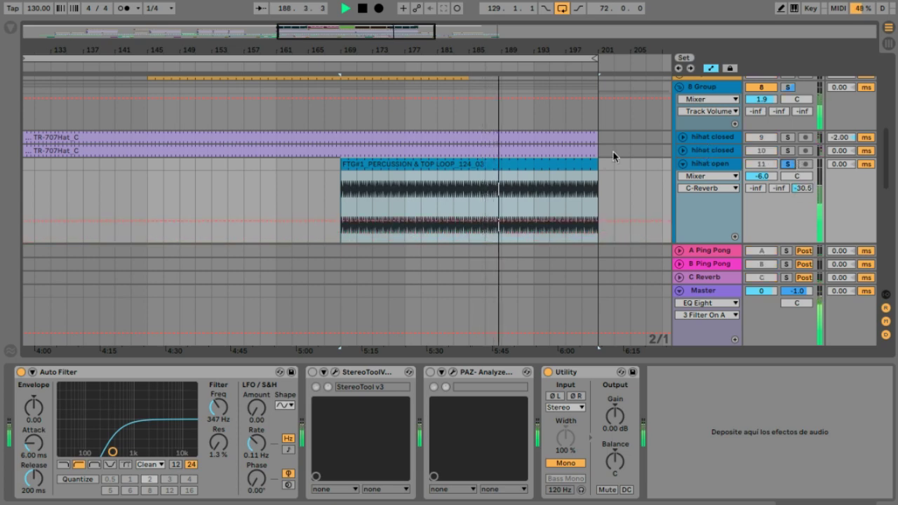
# Step: Shorten the open hihat clip's sample loop to two beats starting at 4.3, and take the track out of solo
pyautogui.click(577, 163)
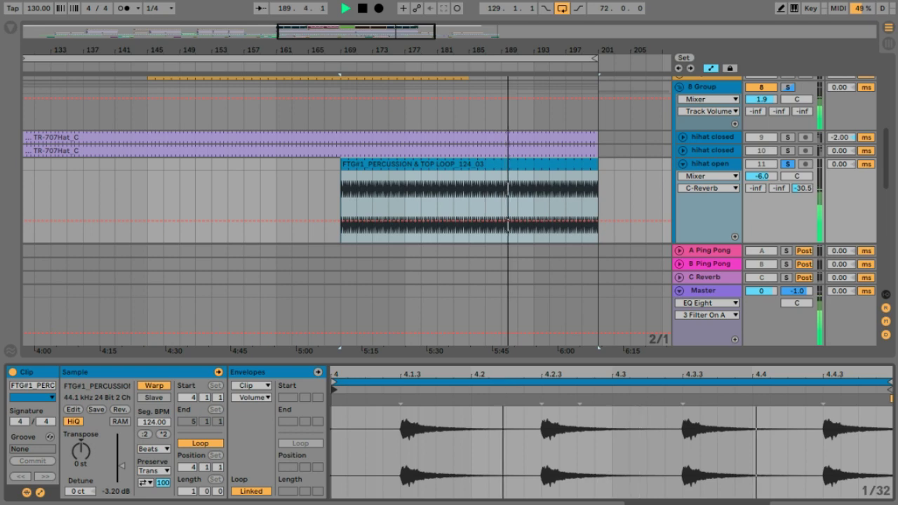
pyautogui.scroll(-2, 892, 414)
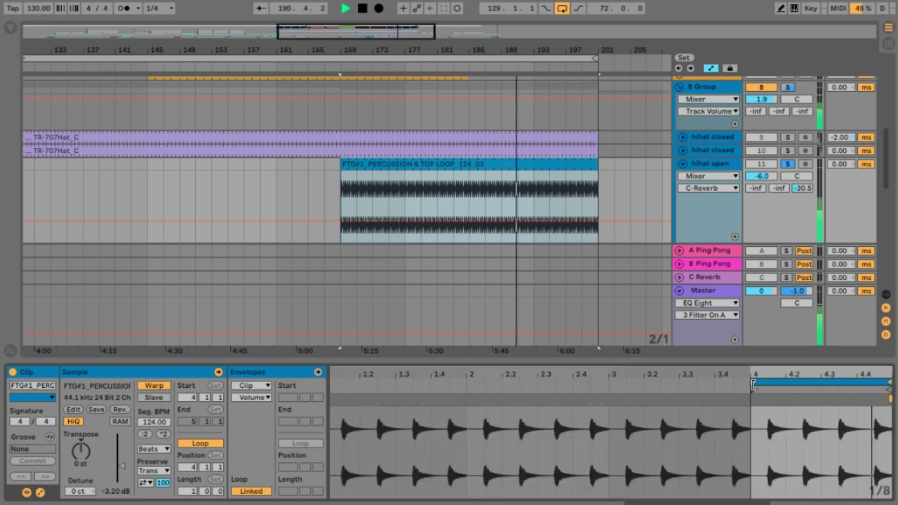
pyautogui.moveTo(753, 385); pyautogui.dragTo(822, 386)
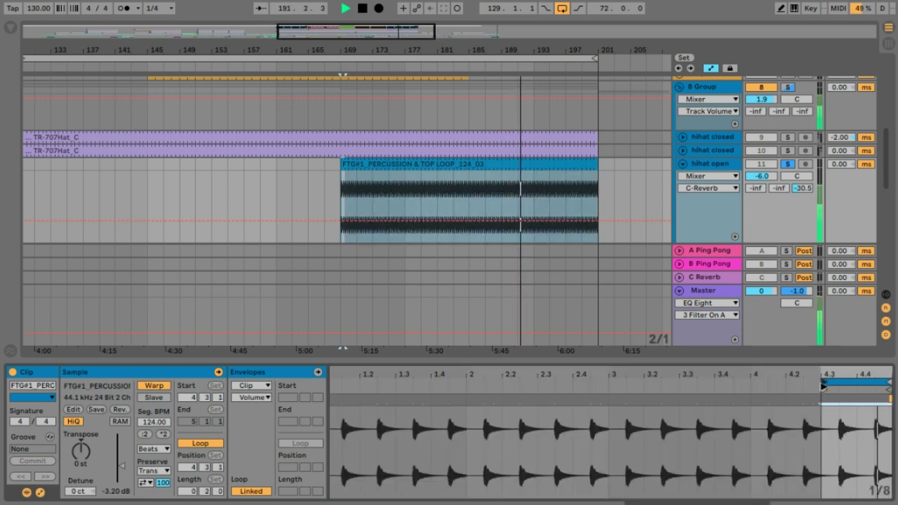
pyautogui.click(788, 163)
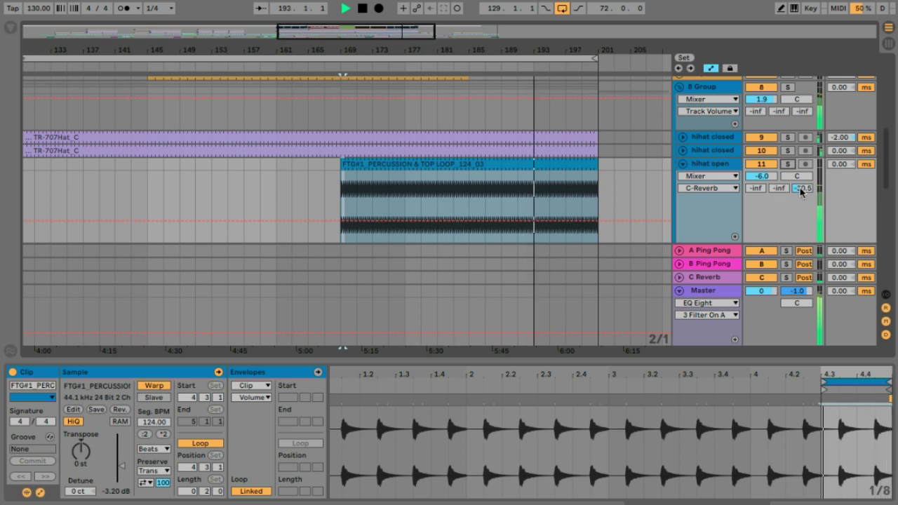
# Step: Lower the open hihat's C Reverb send to -60.0 dB, fold the track and hide the clip view
pyautogui.moveTo(802, 188); pyautogui.dragTo(802, 211)
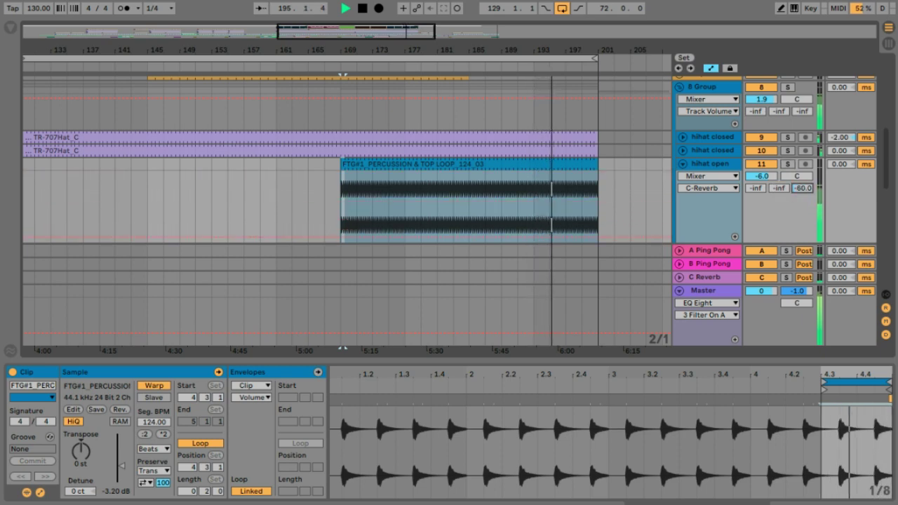
pyautogui.click(681, 163)
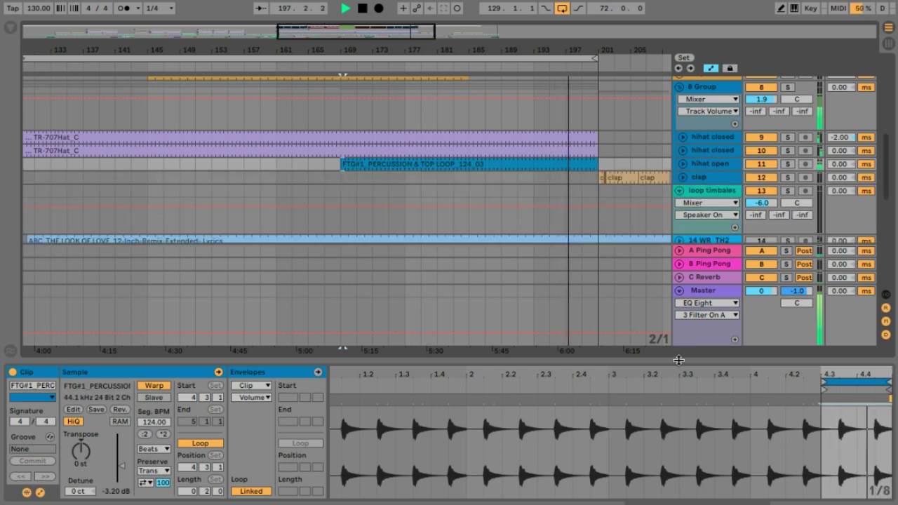
pyautogui.click(679, 240)
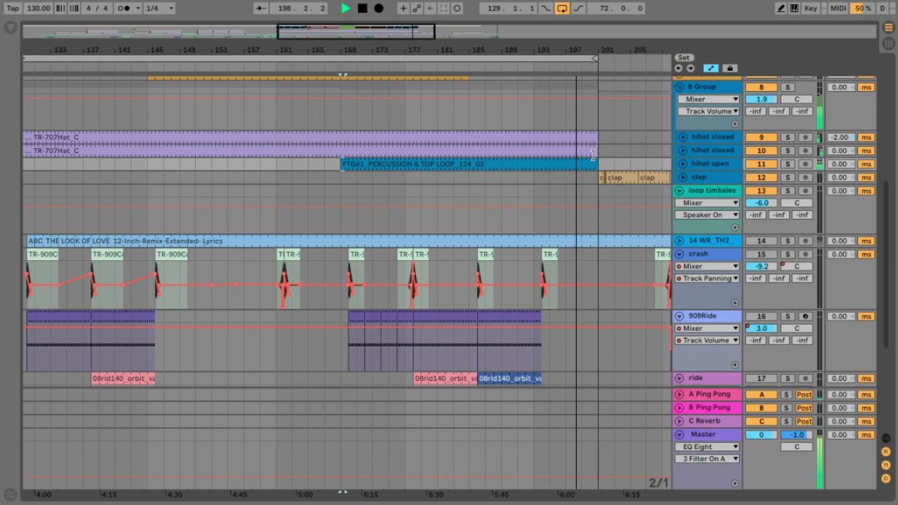
# Step: Trim the end of the open hihat clip to bar 185, in line with the Operator clip's end
pyautogui.moveTo(597, 164); pyautogui.dragTo(468, 162)
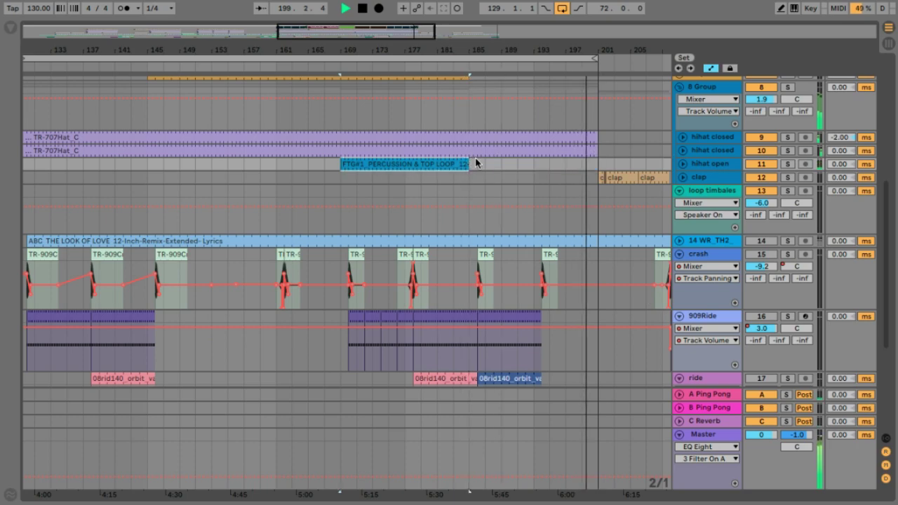
pyautogui.scroll(1, 516, 175)
pyautogui.scroll(5, 514, 171)
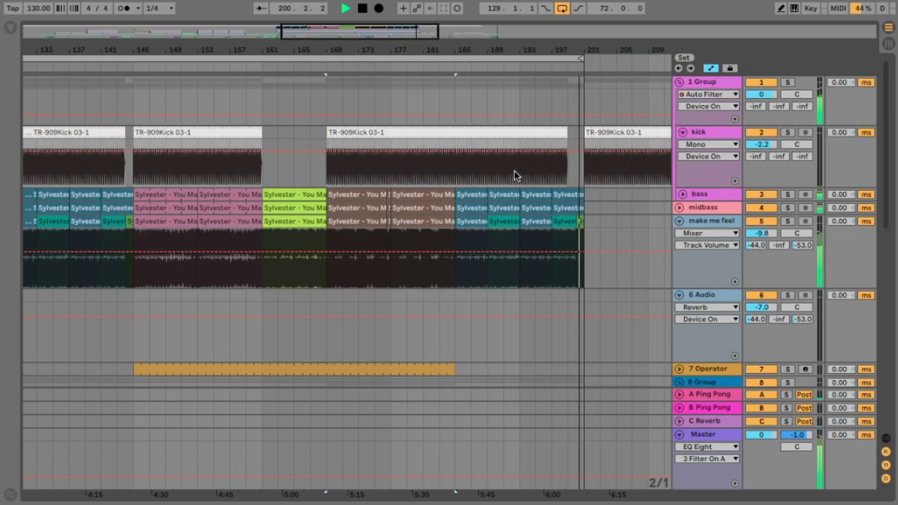
pyautogui.scroll(-6, 515, 170)
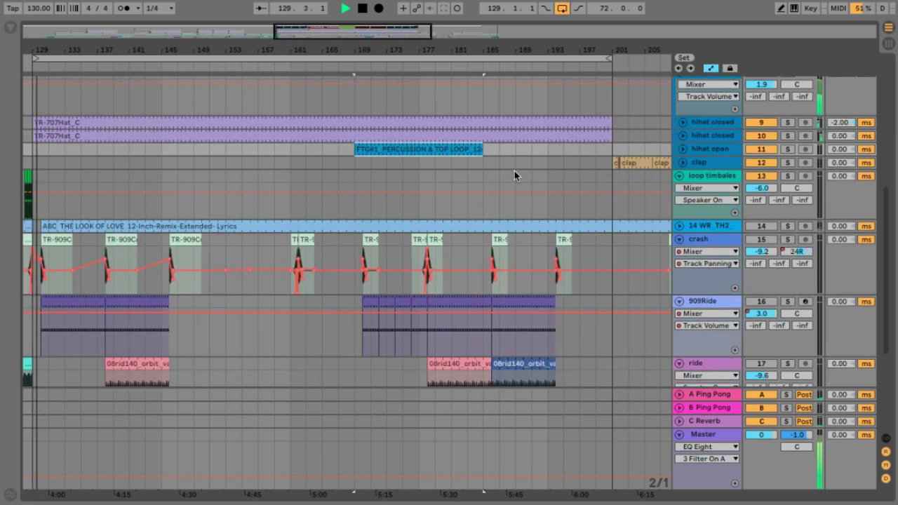
# Step: Move the clap clip at bar 89 to bar 137, and duplicate it repeatedly up to the loop's end at bar 201
pyautogui.scroll(-3, 532, 49)
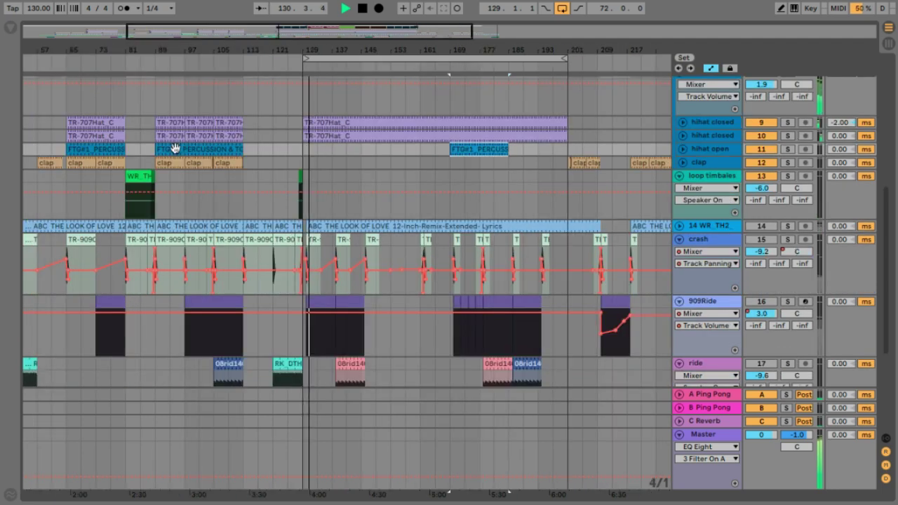
pyautogui.click(166, 164)
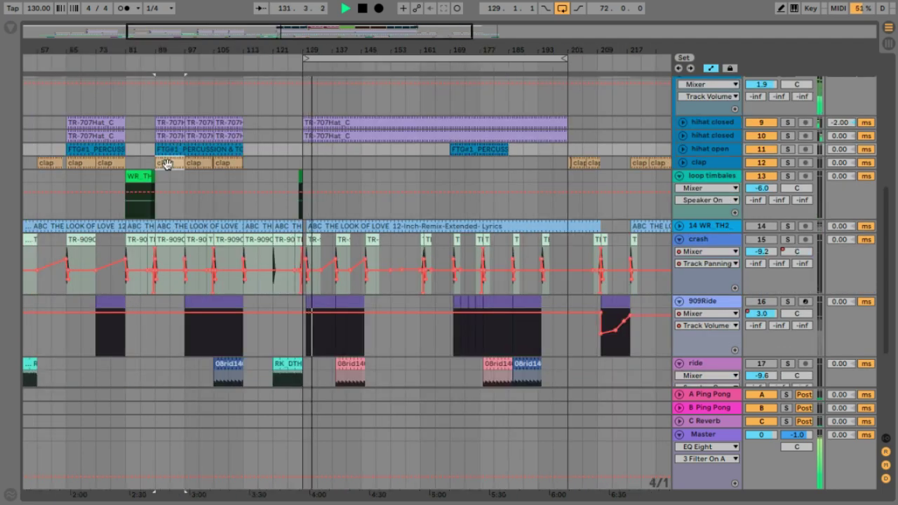
pyautogui.moveTo(166, 163); pyautogui.dragTo(350, 162)
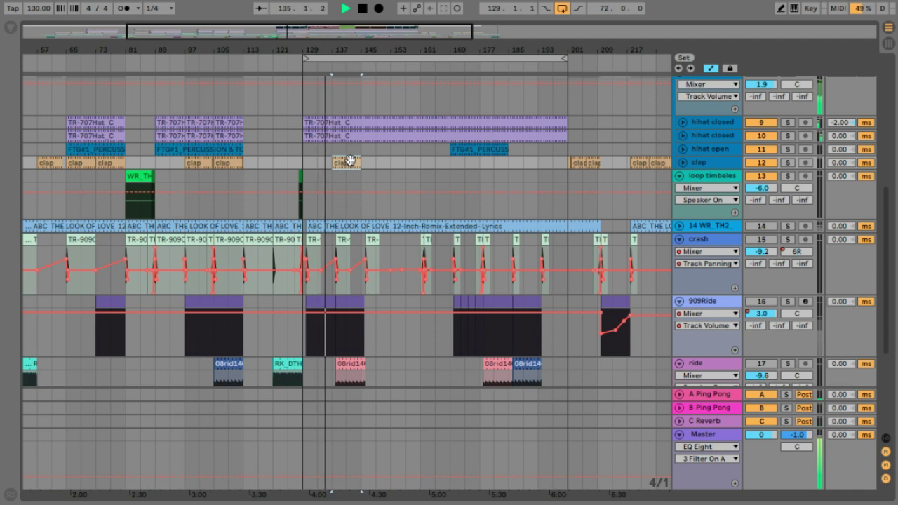
pyautogui.hotkey('ctrl', 'd')
pyautogui.hotkey('ctrl', 'd')
pyautogui.hotkey('ctrl', 'd')
pyautogui.hotkey('ctrl', 'd')
pyautogui.hotkey('ctrl', 'd')
pyautogui.hotkey('ctrl', 'd')
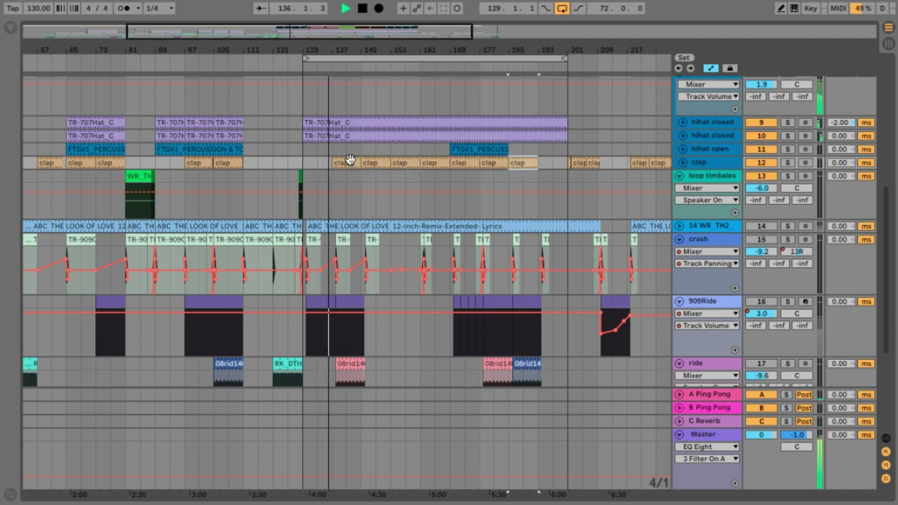
pyautogui.hotkey('ctrl', 'd')
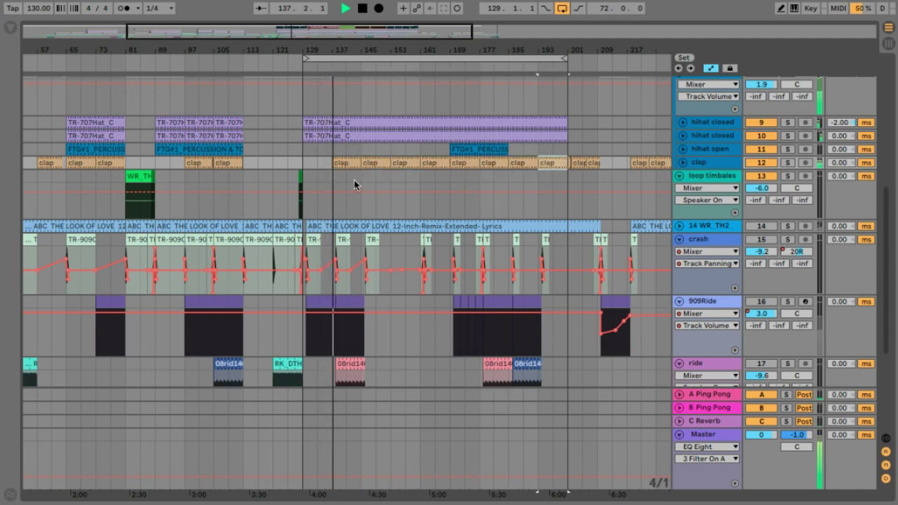
# Step: Unfold the clap track, display its Track Volume automation, and set the volume to -9.2 dB
pyautogui.click(682, 162)
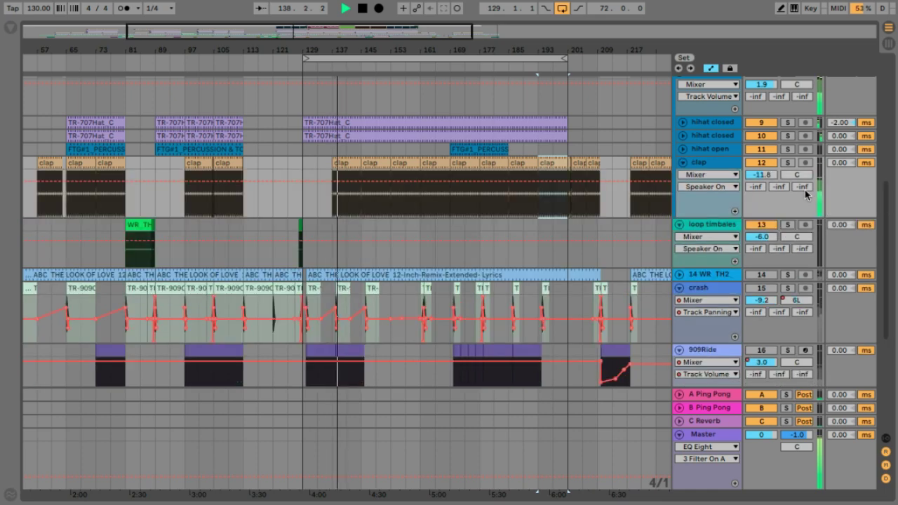
pyautogui.click(707, 187)
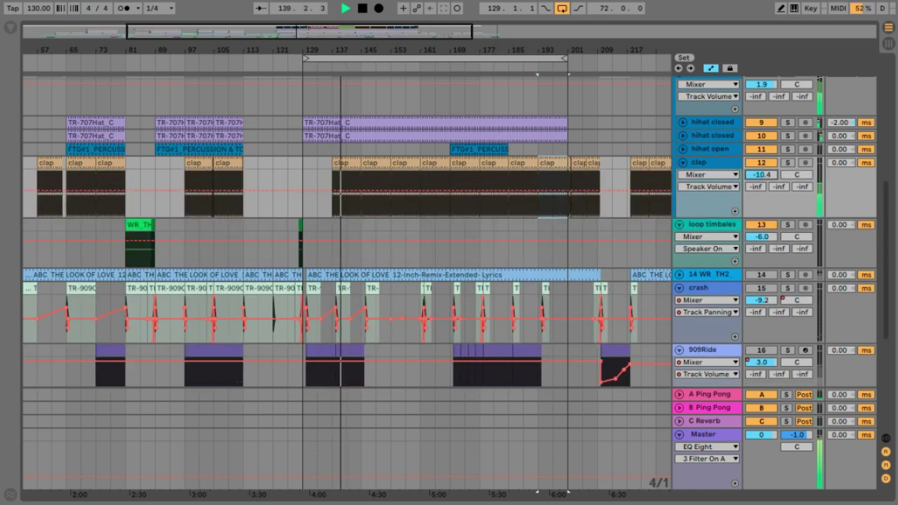
pyautogui.moveTo(746, 175); pyautogui.dragTo(746, 183)
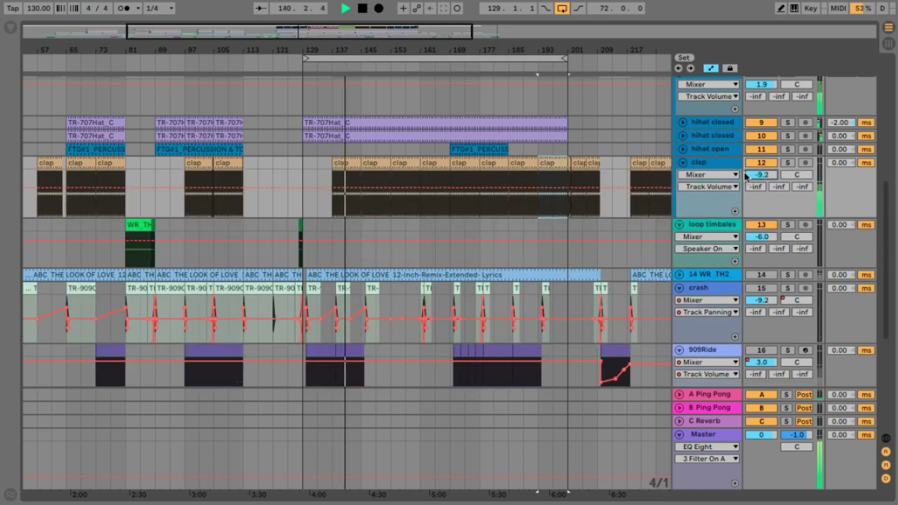
# Step: Set the clap Reverb's diffusion shelves to 2.37 kHz high and 36.7 Hz low, and the track to -11.5 dB and 7R pan
pyautogui.hotkey('ctrl', 'alt', 'l')
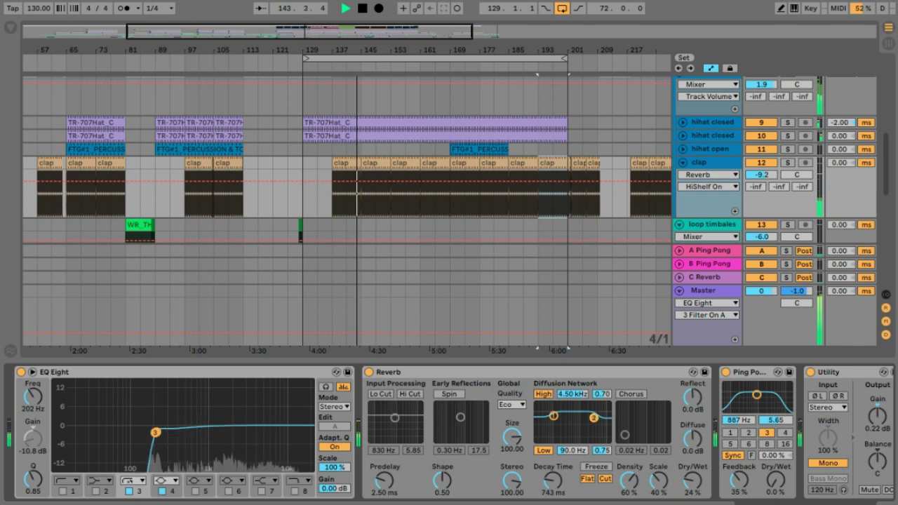
pyautogui.moveTo(594, 418); pyautogui.dragTo(588, 439)
pyautogui.click(548, 451)
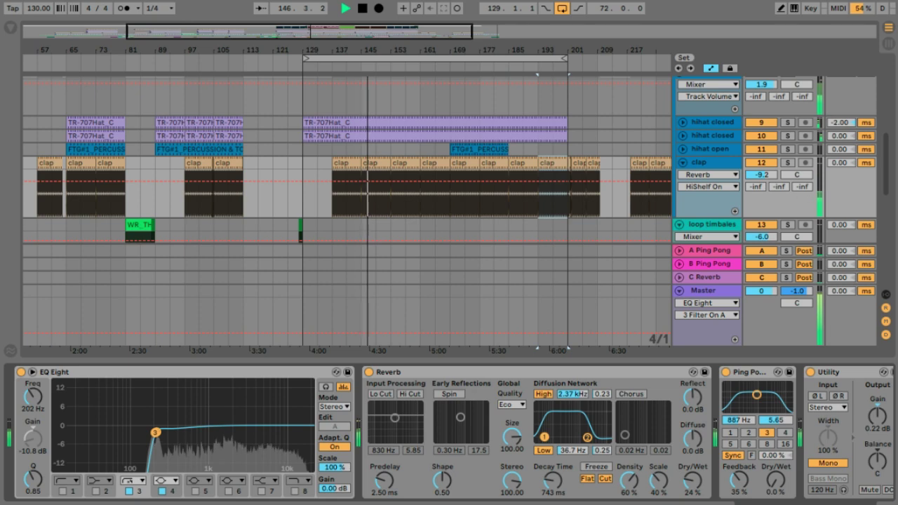
pyautogui.moveTo(797, 175); pyautogui.dragTo(759, 176)
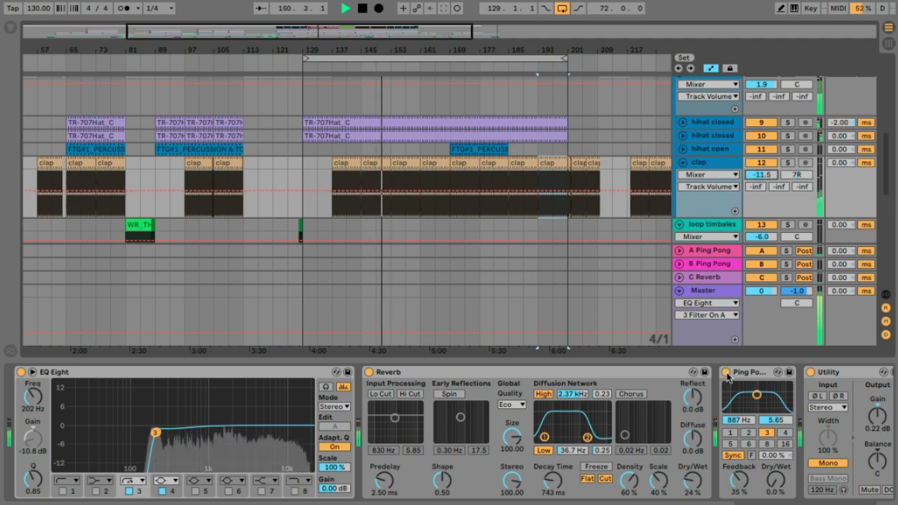
# Step: Reduce the clap's Ping Pong Delay feedback to 11 %, and lower EQ Eight band 3 to 186 Hz
pyautogui.moveTo(738, 481); pyautogui.dragTo(738, 481)
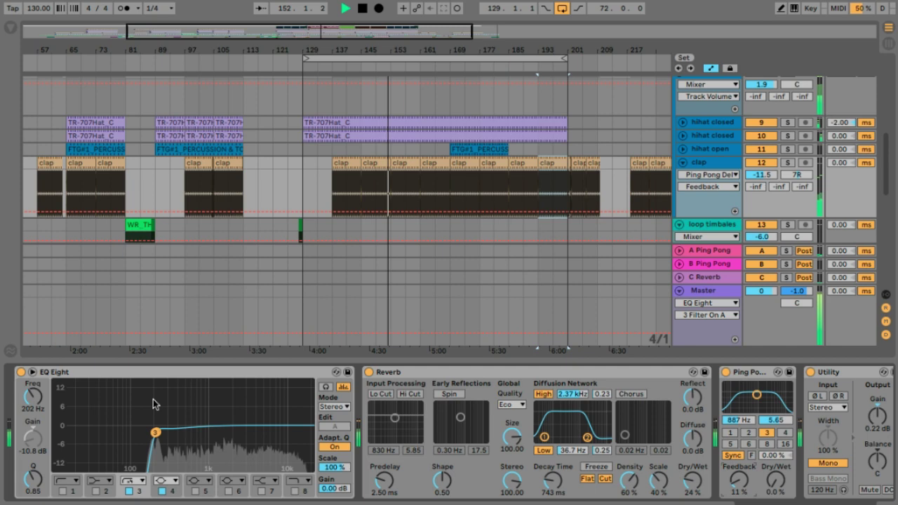
pyautogui.moveTo(155, 432)
pyautogui.mouseDown()
pyautogui.moveTo(142, 441)
pyautogui.moveTo(122, 383)
pyautogui.moveTo(152, 432)
pyautogui.mouseUp()
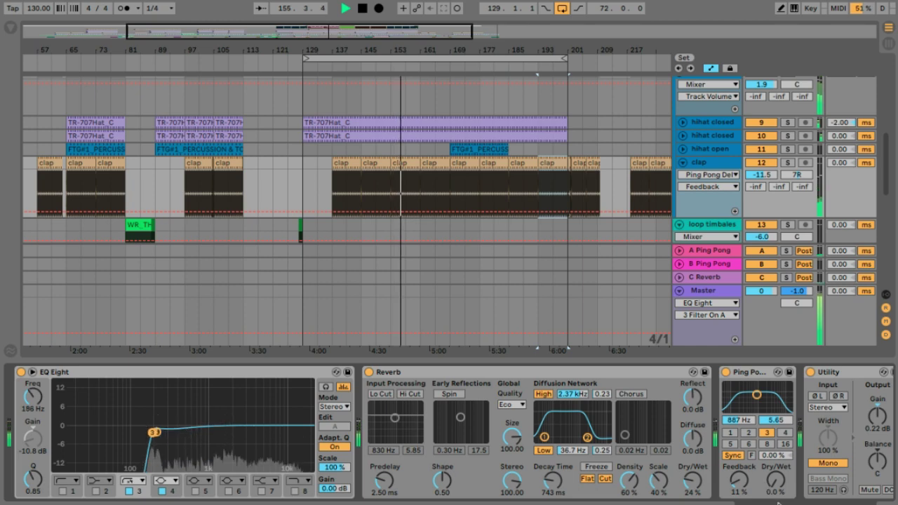
# Step: Reset the clap's Utility gain to 0.00 dB and hide the device view
pyautogui.hscroll(5, 778, 491)
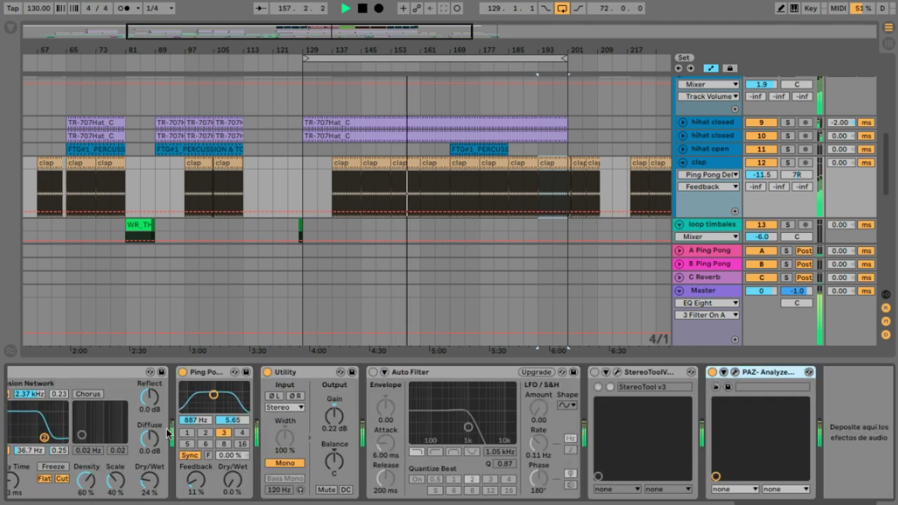
pyautogui.click(335, 408)
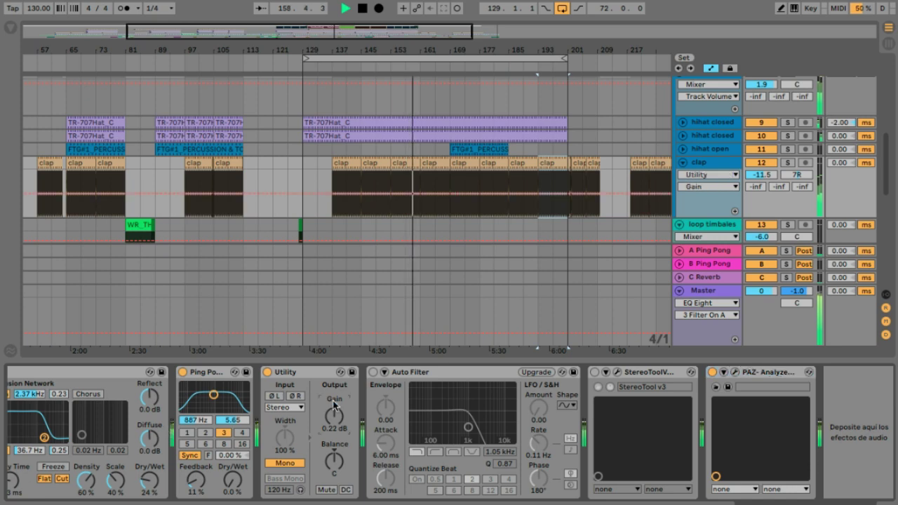
pyautogui.press('Delete')
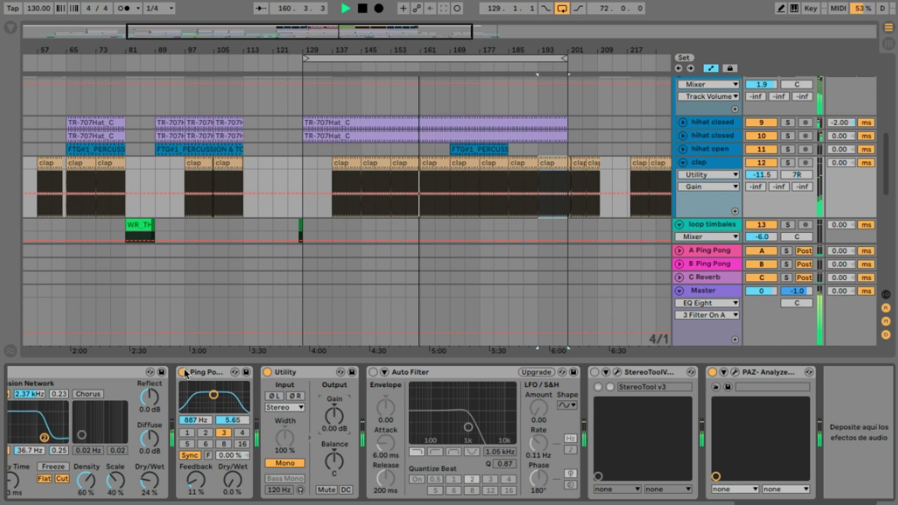
pyautogui.moveTo(500, 359); pyautogui.dragTo(502, 484)
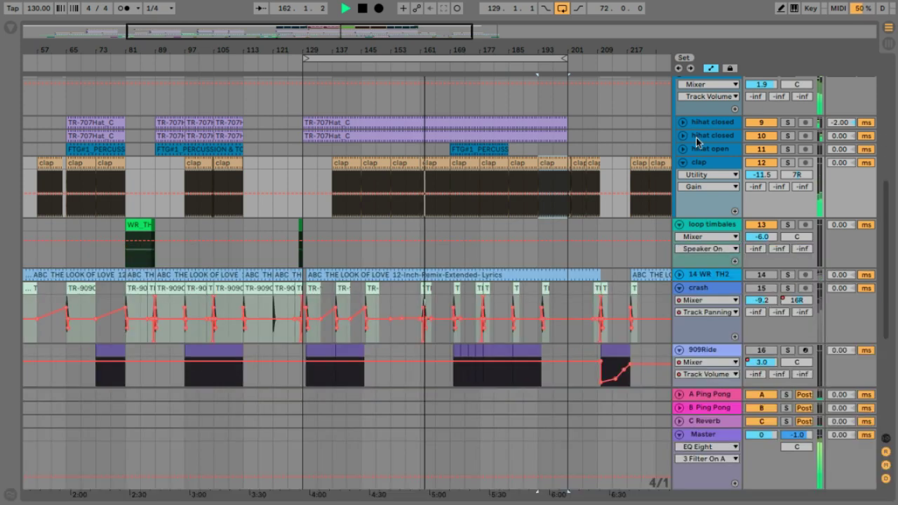
# Step: Pan the clap track hard left to 50L, solo it and restart playback
pyautogui.moveTo(802, 178)
pyautogui.mouseDown()
pyautogui.moveTo(802, 157)
pyautogui.moveTo(801, 207)
pyautogui.moveTo(796, 179)
pyautogui.mouseUp()
pyautogui.press('space')
pyautogui.click(787, 162)
pyautogui.press('space')
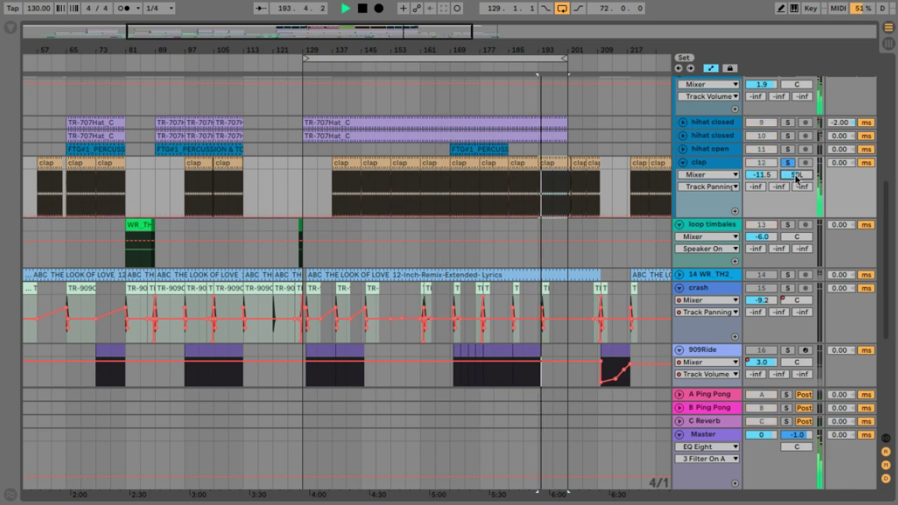
# Step: Duplicate the clap track, then solo the copy and pan it hard right to 50R
pyautogui.doubleClick(707, 165)
pyautogui.rightClick(708, 168)
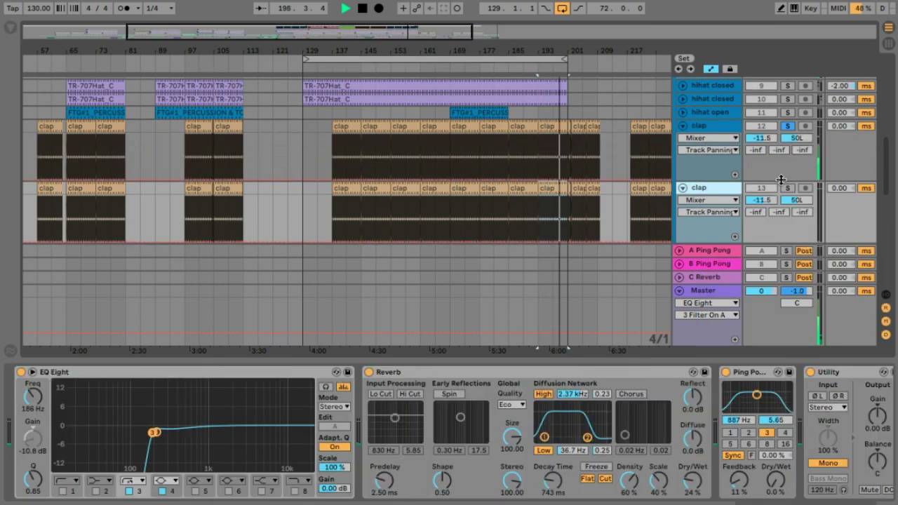
pyautogui.click(788, 189)
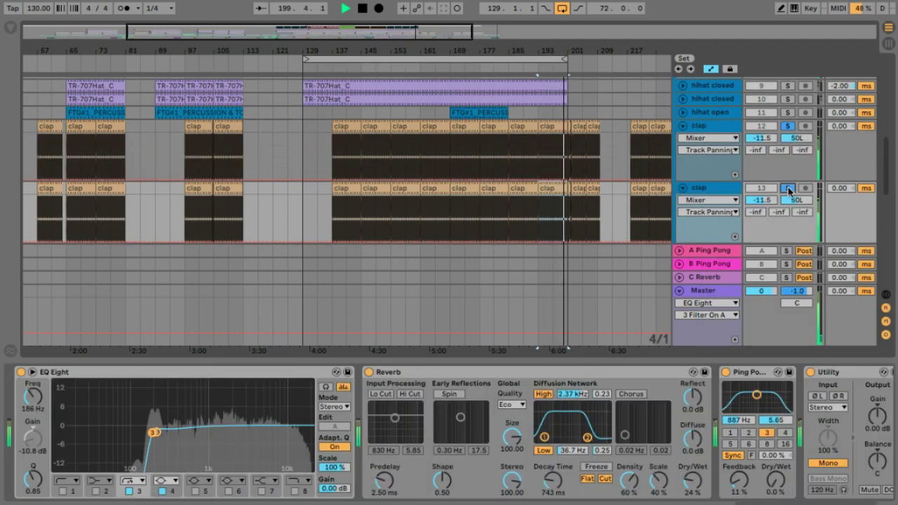
pyautogui.moveTo(793, 201); pyautogui.dragTo(793, 166)
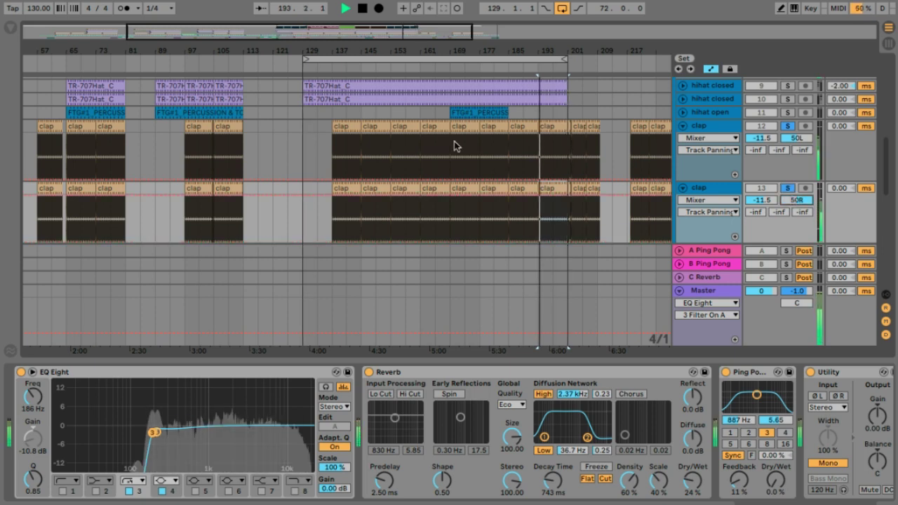
# Step: Extend the copied track's clap clip from bar 193 back to bar 137, and shift its start marker just past the first transient
pyautogui.press('space')
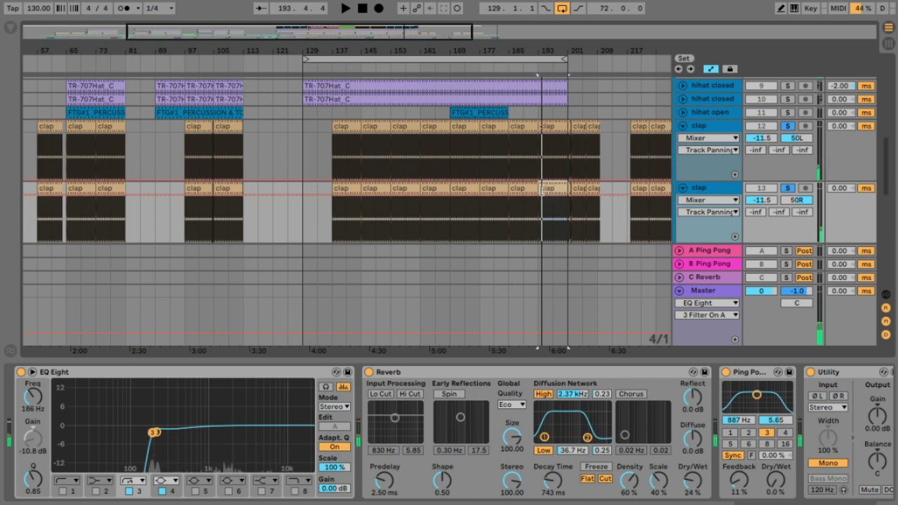
pyautogui.click(333, 188)
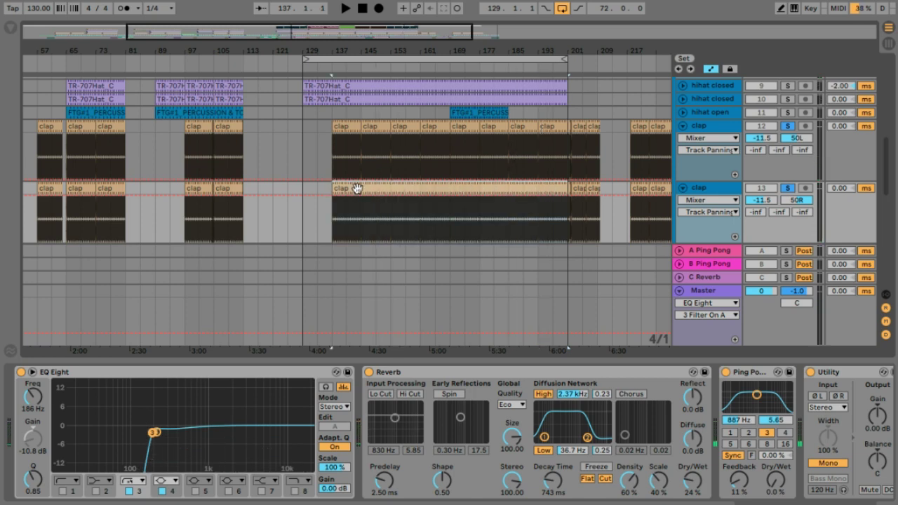
pyautogui.click(357, 188)
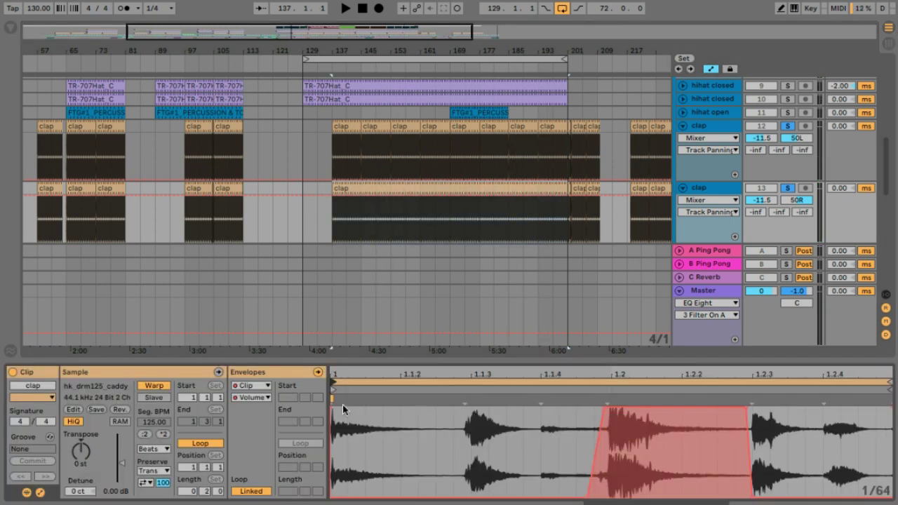
pyautogui.press('space')
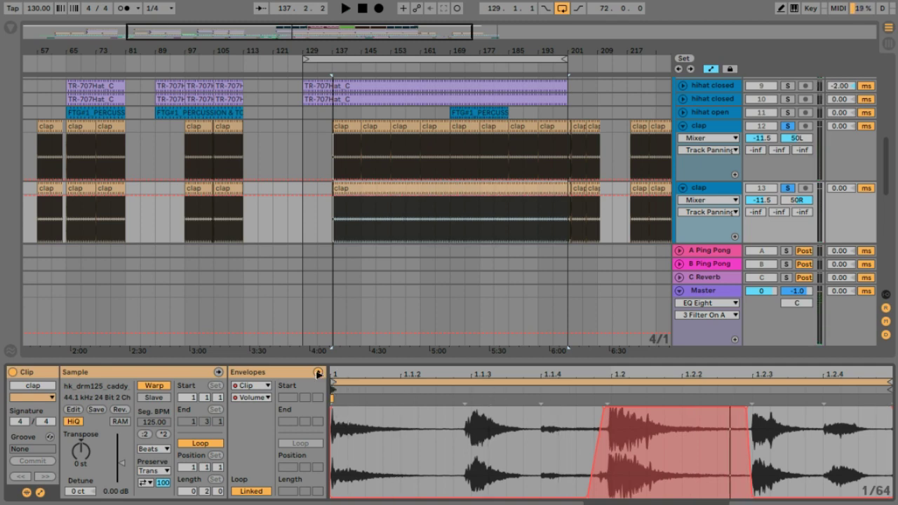
pyautogui.moveTo(333, 374); pyautogui.dragTo(331, 382)
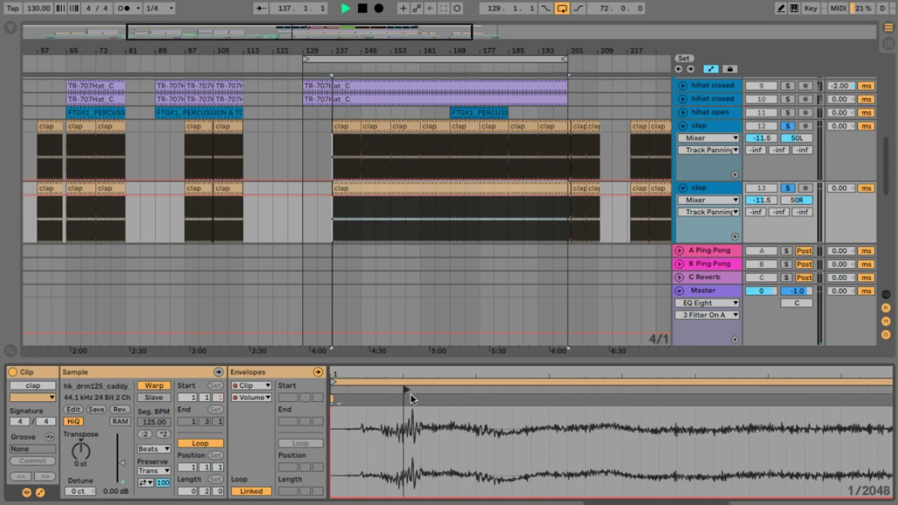
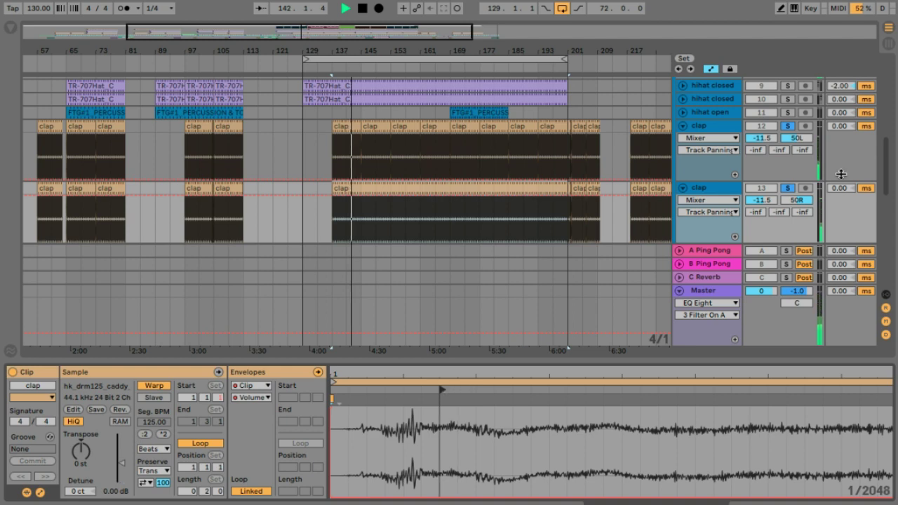
# Step: Take both clap tracks out of solo, hide the clip view, and set both volumes together to -13.3 dB
pyautogui.click(788, 188)
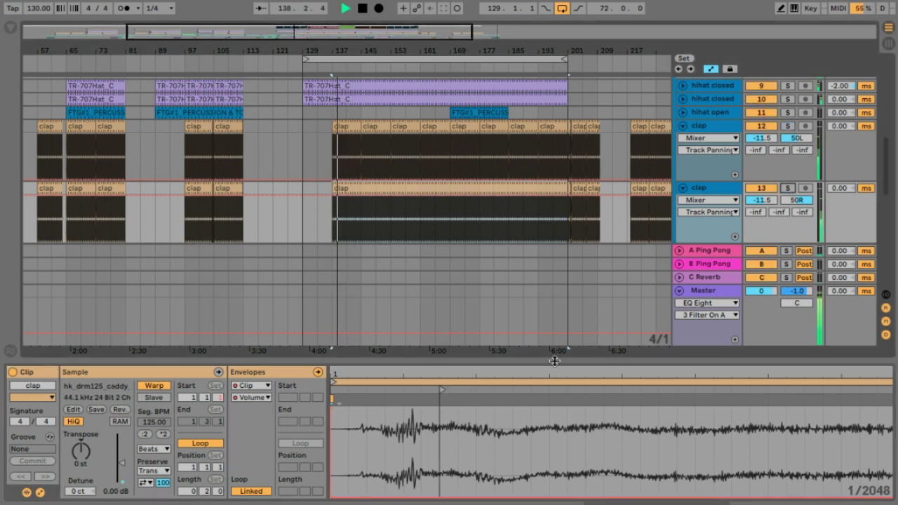
pyautogui.moveTo(555, 361); pyautogui.dragTo(554, 495)
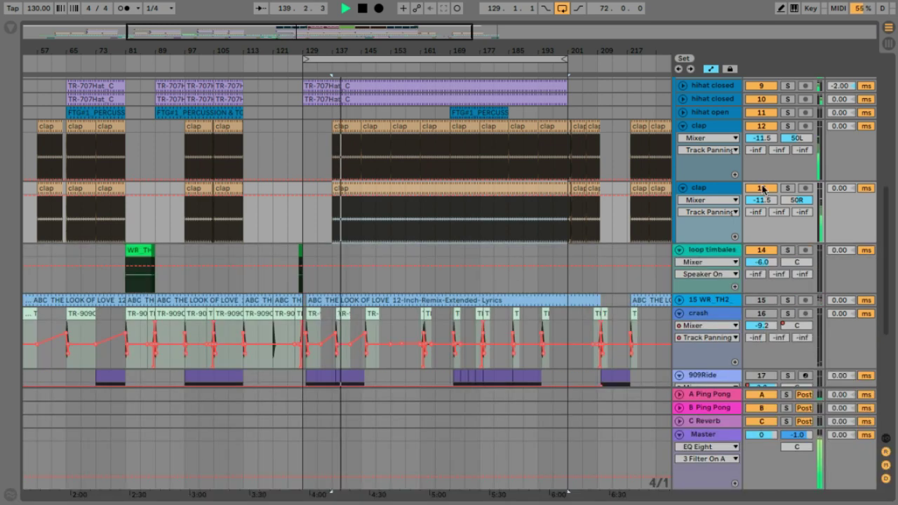
pyautogui.click(714, 126)
pyautogui.keyDown('shift'); pyautogui.click(783, 196); pyautogui.keyUp('shift')
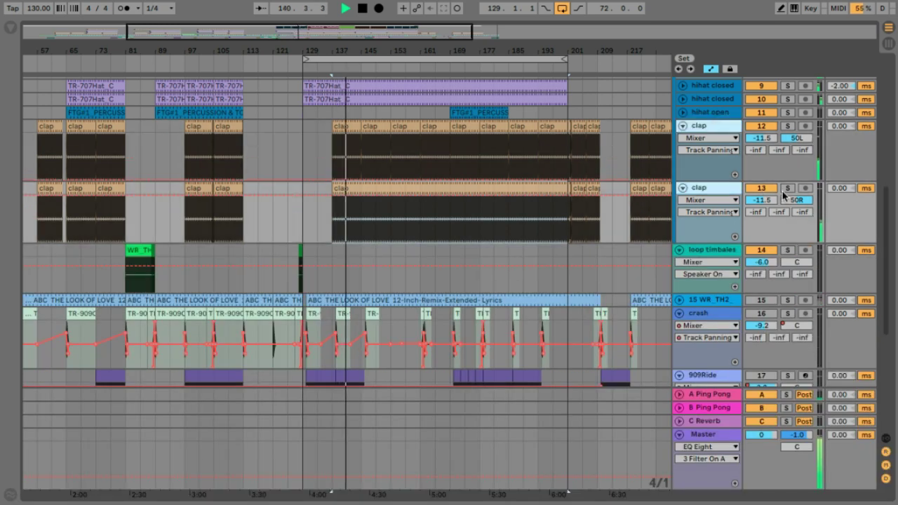
pyautogui.hotkey('ctrl', 'z')
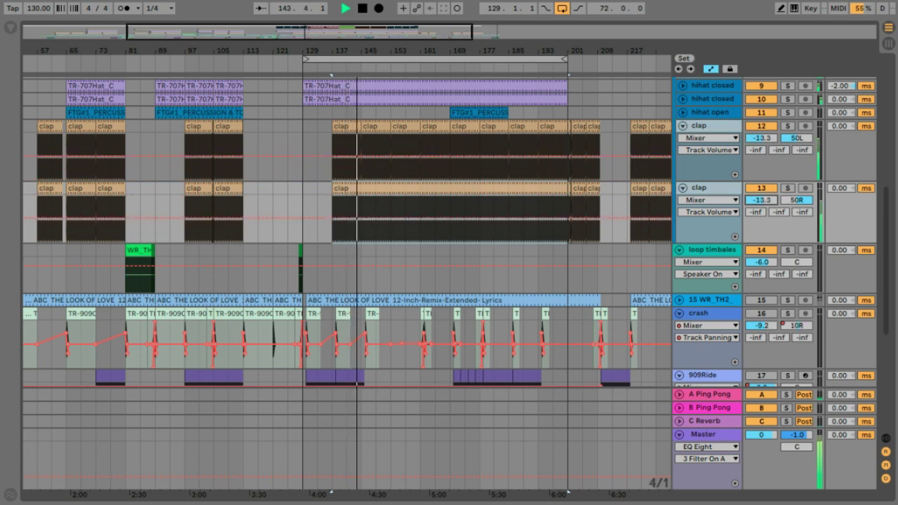
# Step: Fold both clap tracks, extend the left-panned track's clip at bar 137 to bar 201, and unfold that track again
pyautogui.click(683, 126)
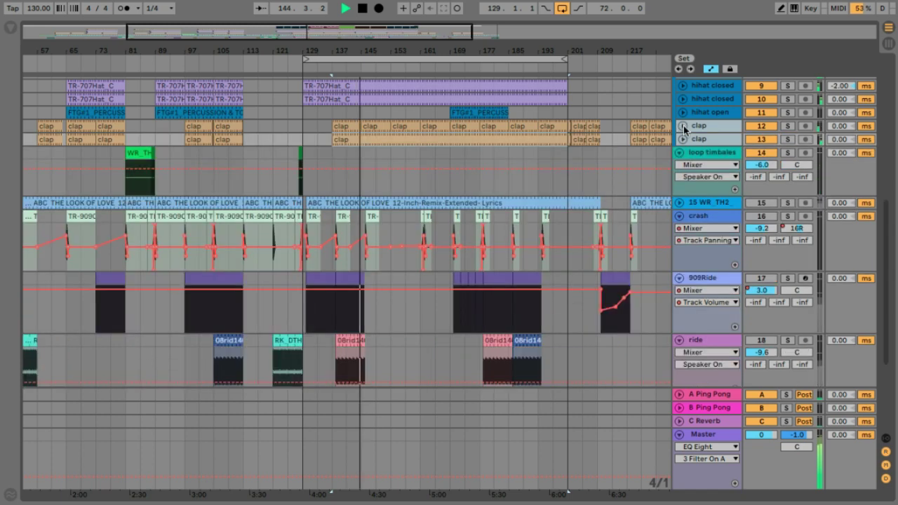
pyautogui.keyDown('shift'); pyautogui.click(698, 126); pyautogui.keyUp('shift')
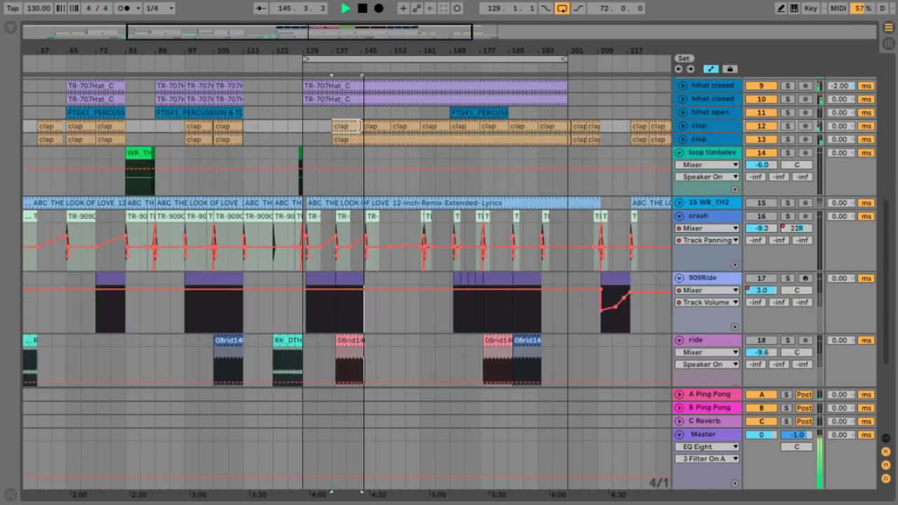
pyautogui.moveTo(361, 126); pyautogui.dragTo(567, 124)
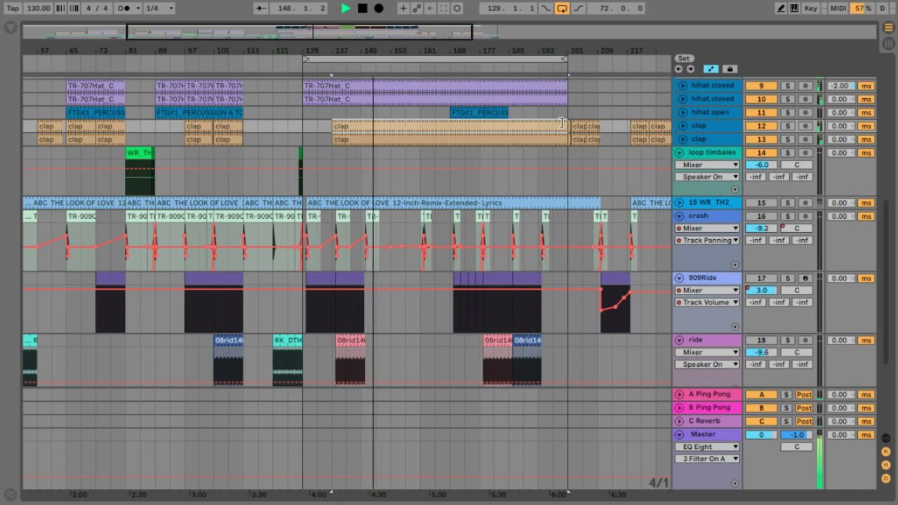
pyautogui.click(683, 126)
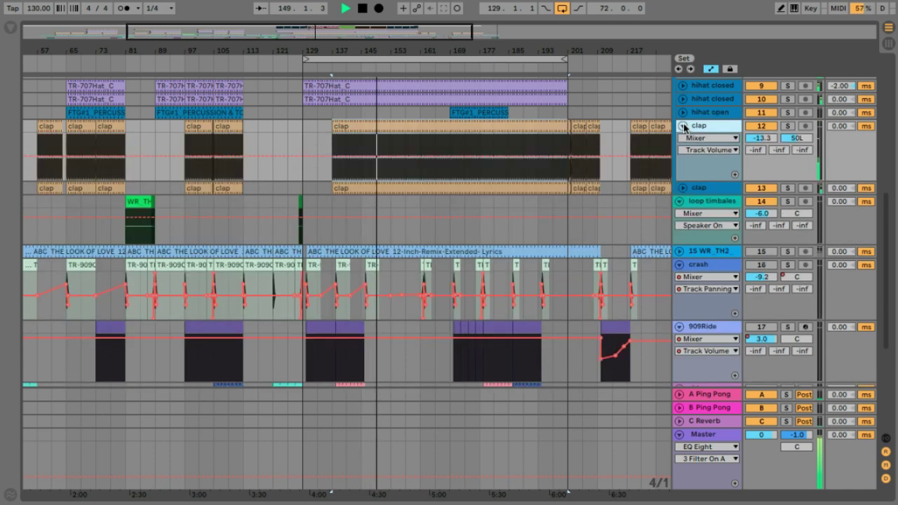
# Step: Shorten the Reverb decay time to 517 ms on the left-panned clap track and 541 ms on the right-panned one
pyautogui.doubleClick(683, 128)
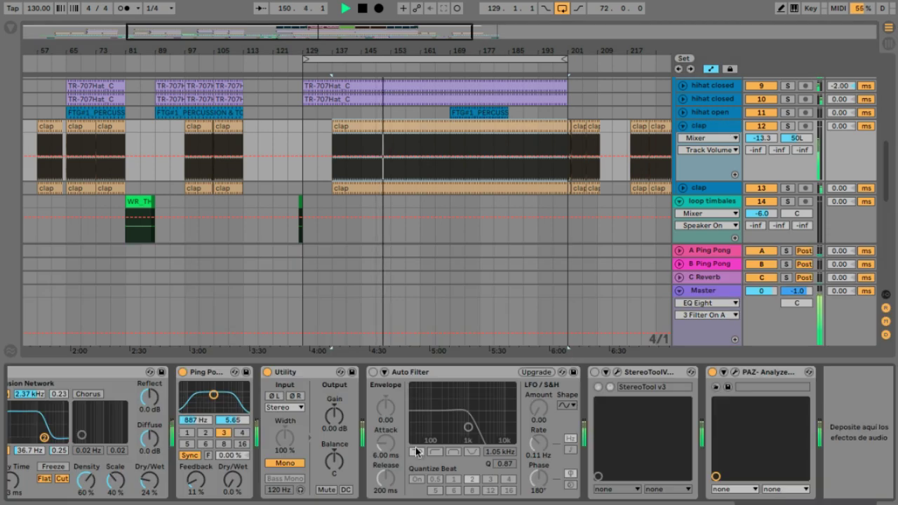
pyautogui.hscroll(-5, 417, 451)
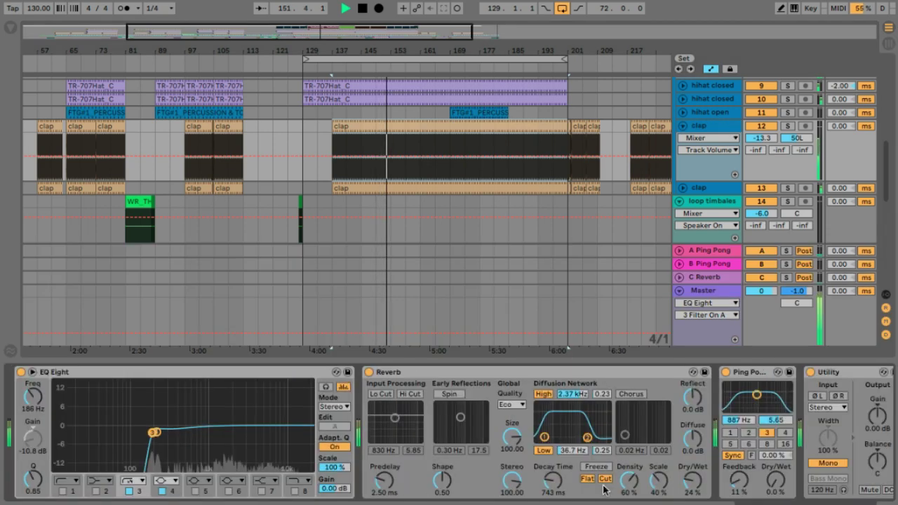
pyautogui.moveTo(552, 480); pyautogui.dragTo(553, 494)
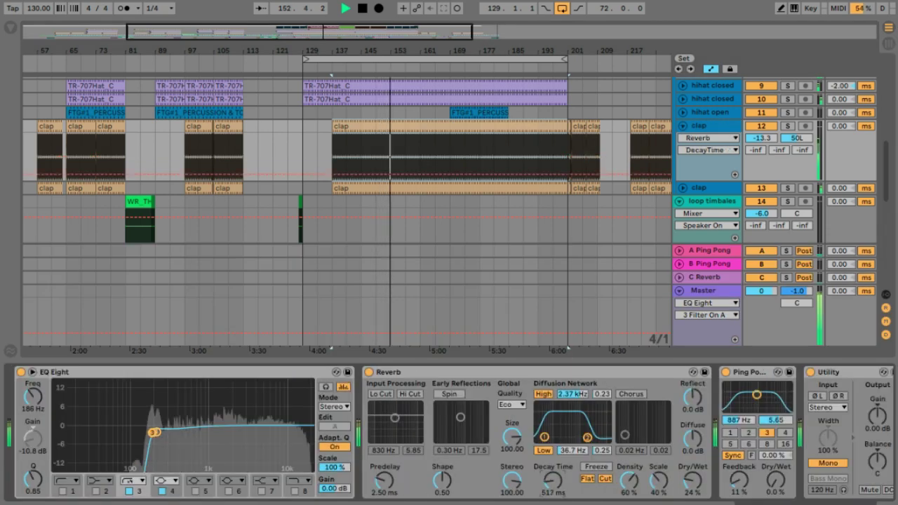
pyautogui.click(709, 188)
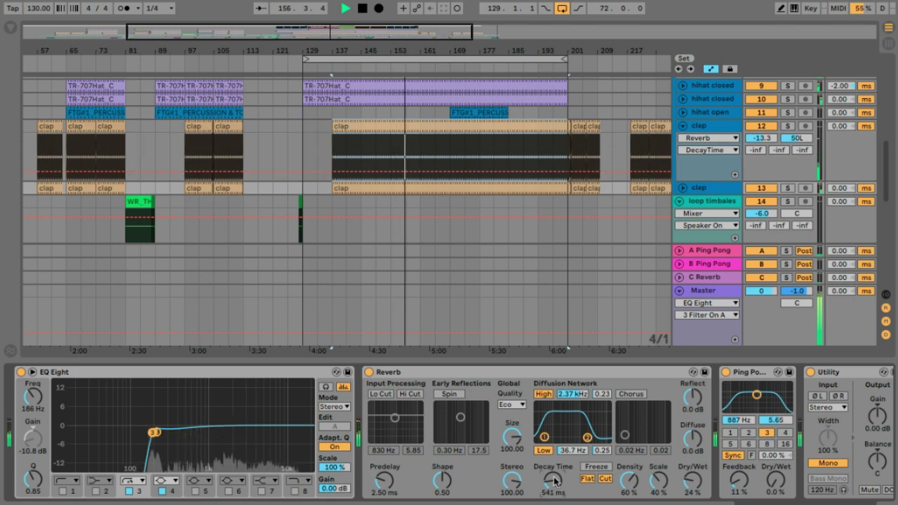
pyautogui.click(683, 348)
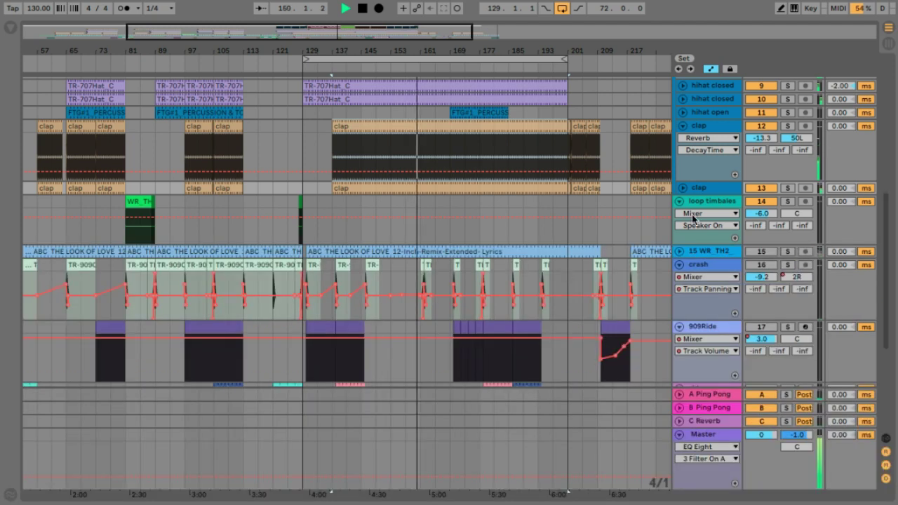
# Step: Delete the ABC THE LOOK OF LOVE clip that starts just after bar 129 on track 15
pyautogui.press('+')
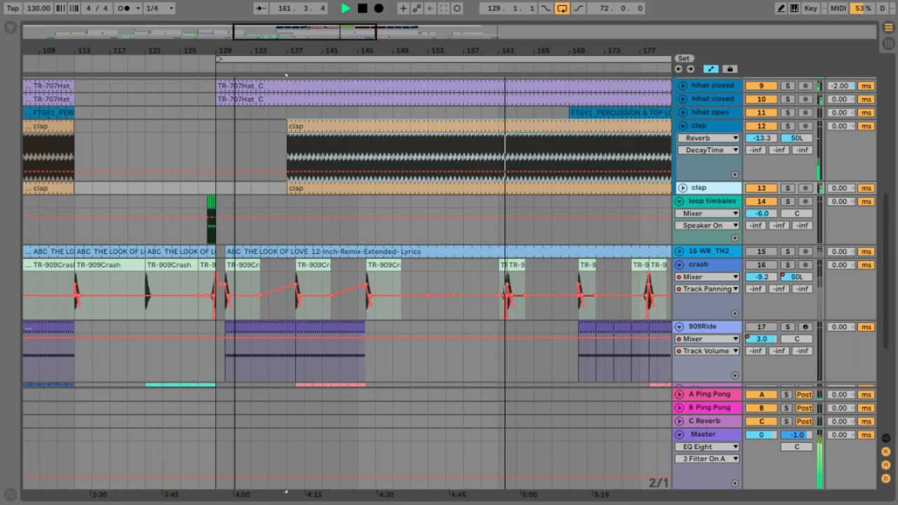
pyautogui.press('-')
pyautogui.click(315, 253)
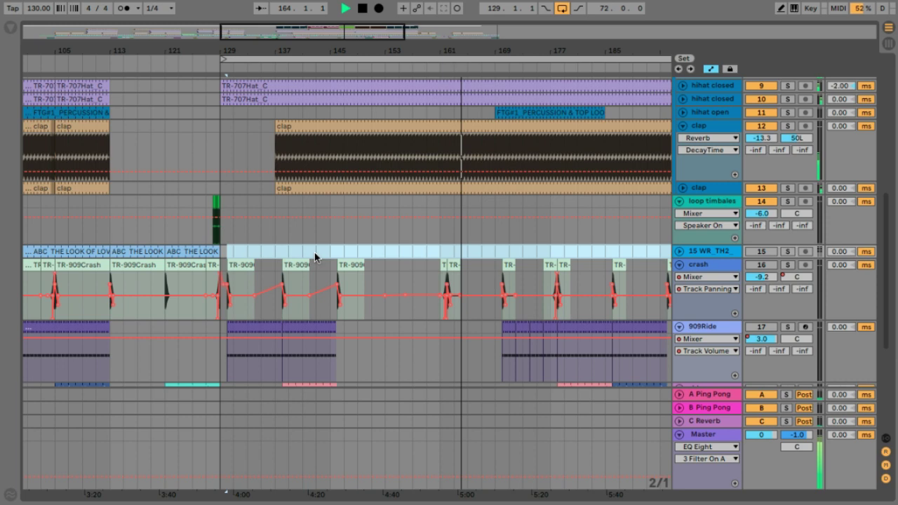
# Step: Move the pair of crash clips near bar 177 back to bar 169, and show the crash track's panning automation
pyautogui.click(510, 265)
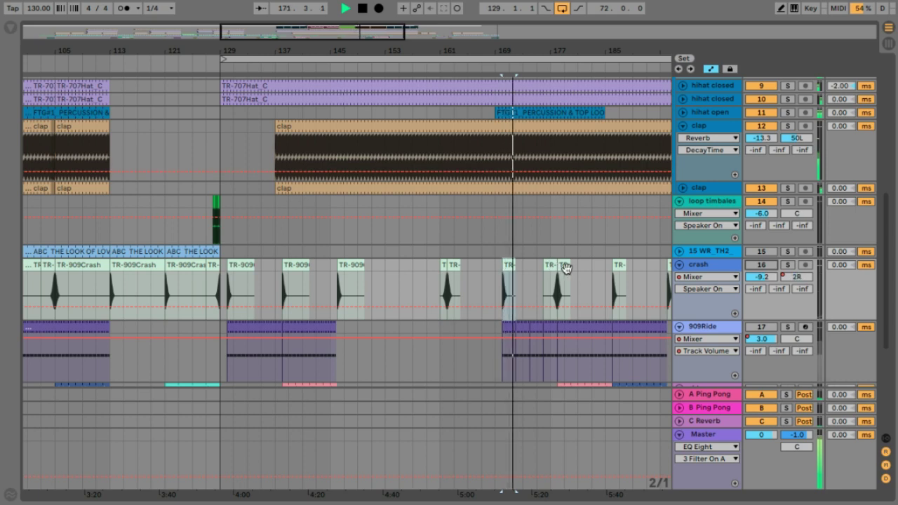
pyautogui.moveTo(509, 268); pyautogui.dragTo(496, 274)
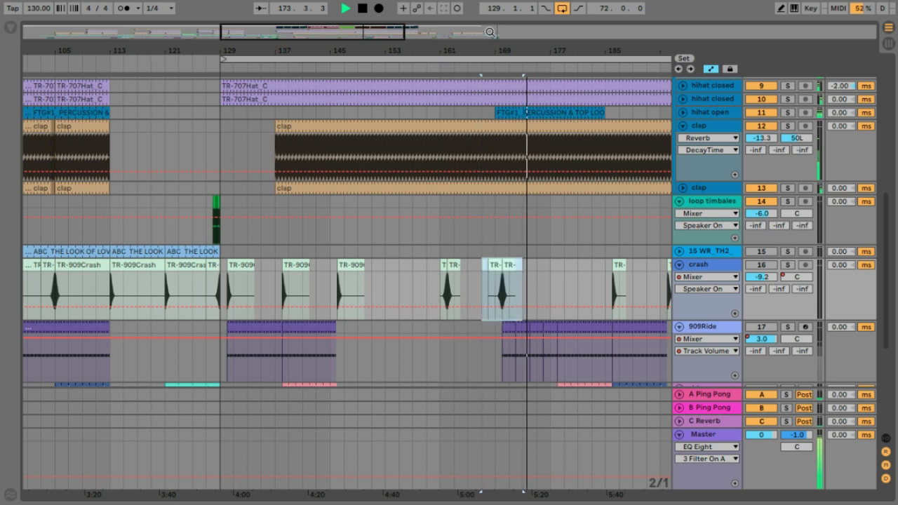
pyautogui.moveTo(490, 31); pyautogui.dragTo(476, 28)
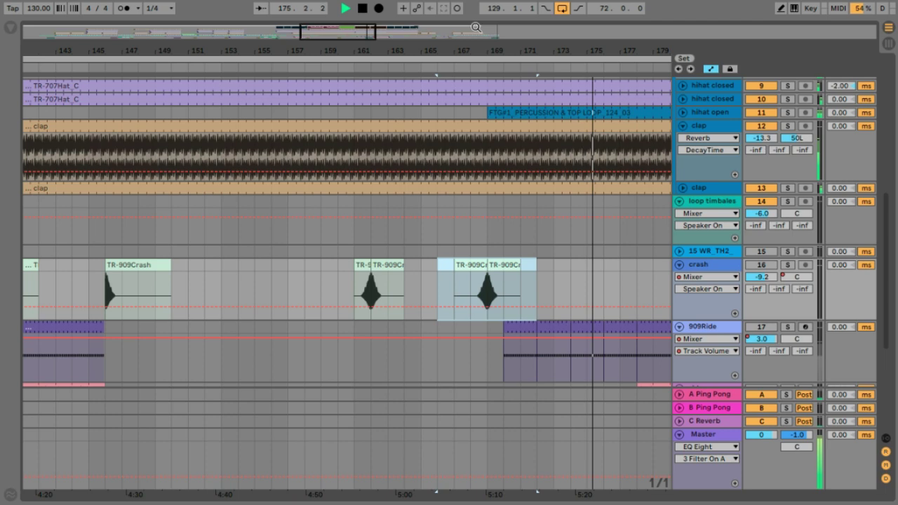
pyautogui.moveTo(476, 27); pyautogui.dragTo(484, 49)
pyautogui.click(698, 288)
pyautogui.click(707, 309)
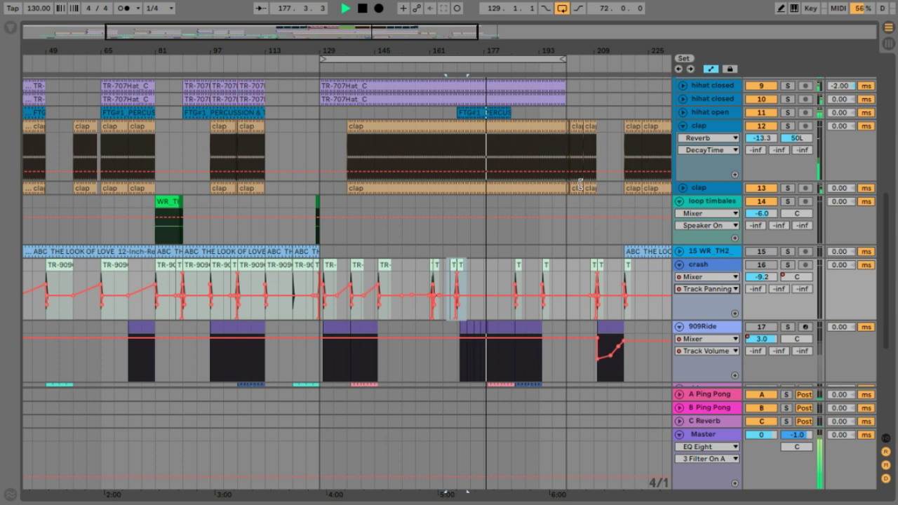
# Step: Align the crash clip at bar 186 to bar 185 and delete the crash clip at bar 194
pyautogui.press('+')
pyautogui.press('+')
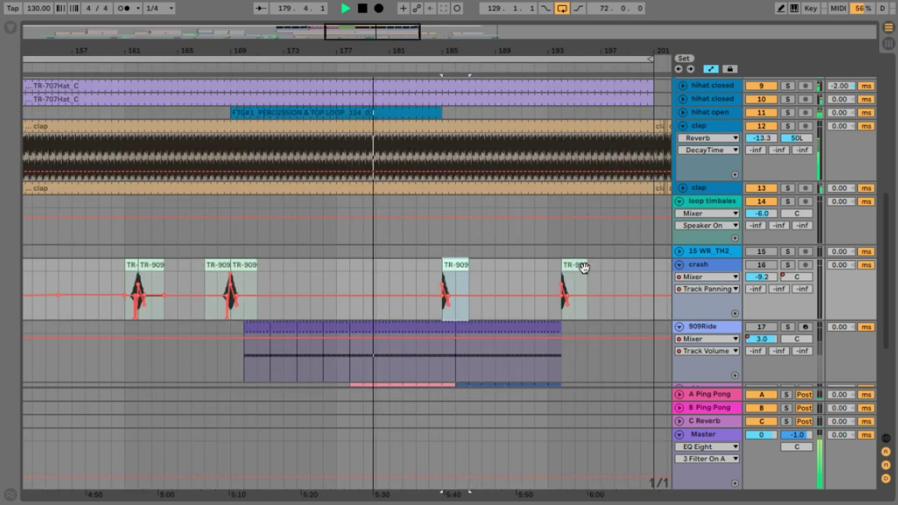
pyautogui.click(583, 267)
pyautogui.press('Delete')
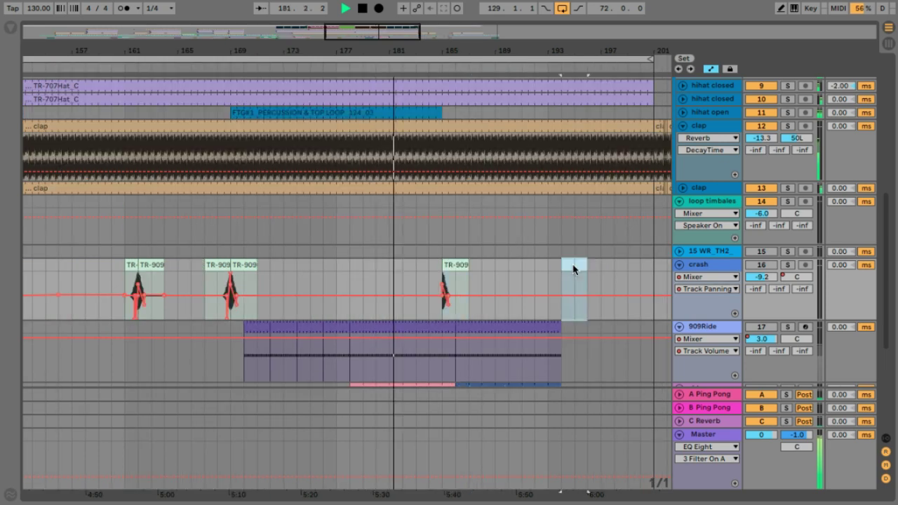
# Step: Move the crash clips at bars 130, 138 and 146 one bar earlier, to bars 129, 137 and 145
pyautogui.hscroll(-5, 574, 269)
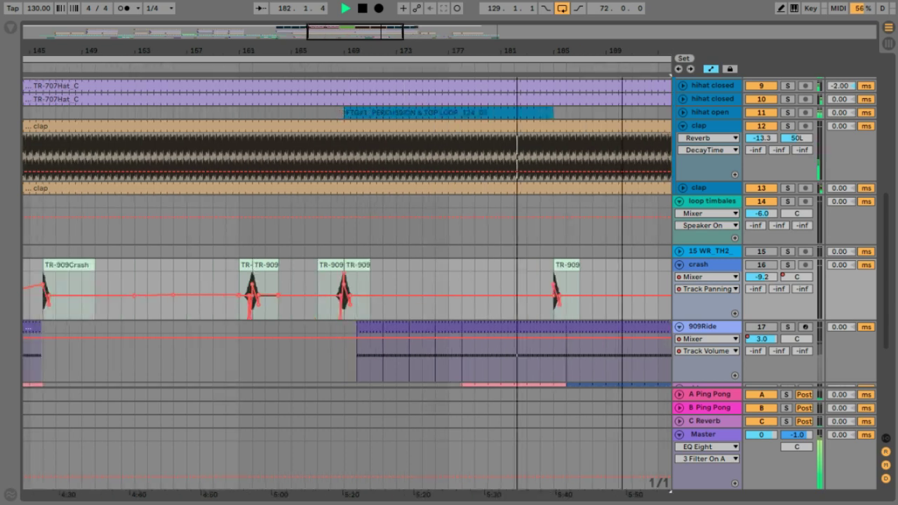
pyautogui.press('-')
pyautogui.click(184, 268)
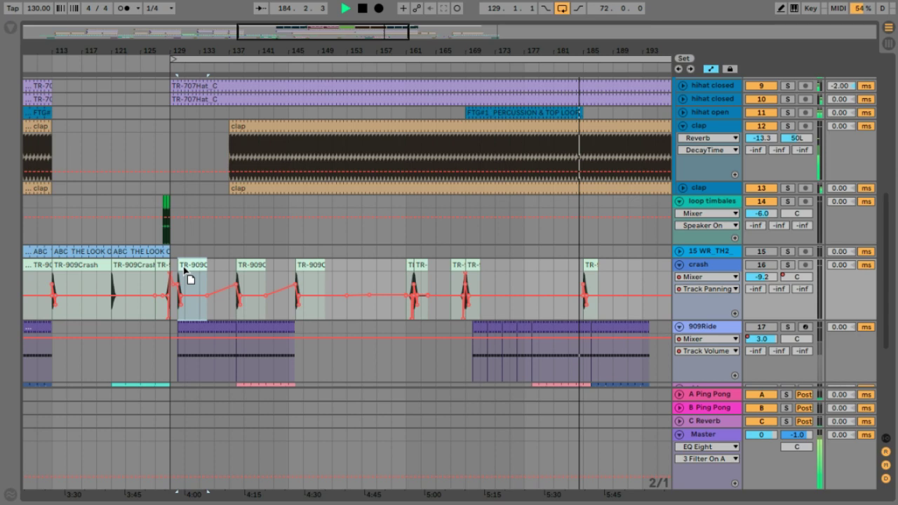
pyautogui.moveTo(184, 268); pyautogui.dragTo(188, 265)
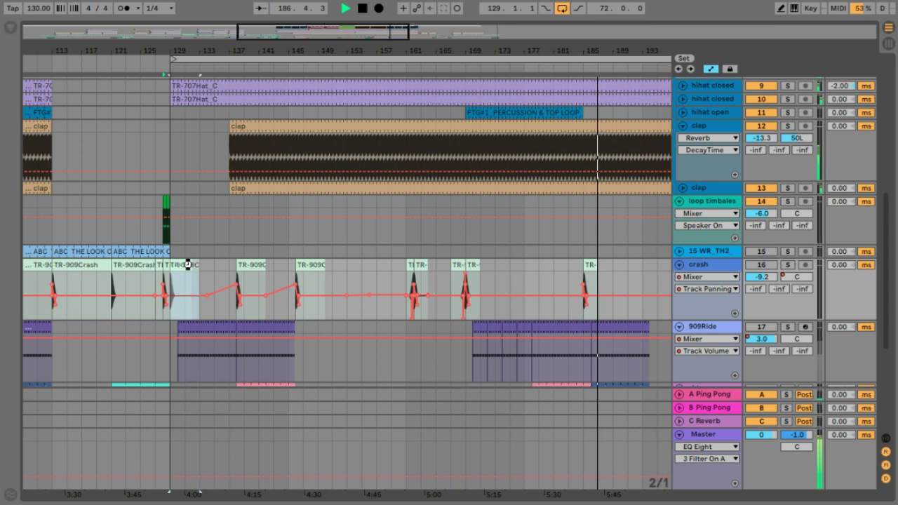
pyautogui.moveTo(189, 265); pyautogui.dragTo(247, 265)
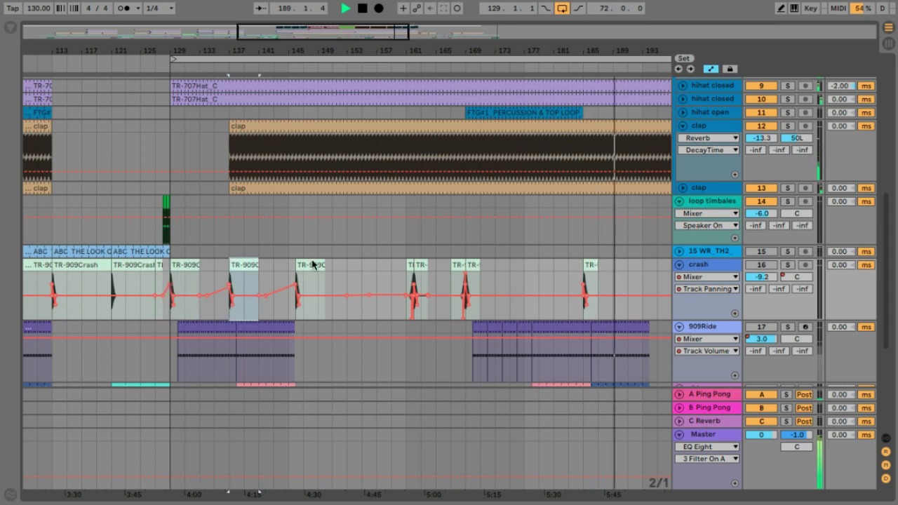
pyautogui.scroll(5, 314, 265)
pyautogui.scroll(-5, 307, 265)
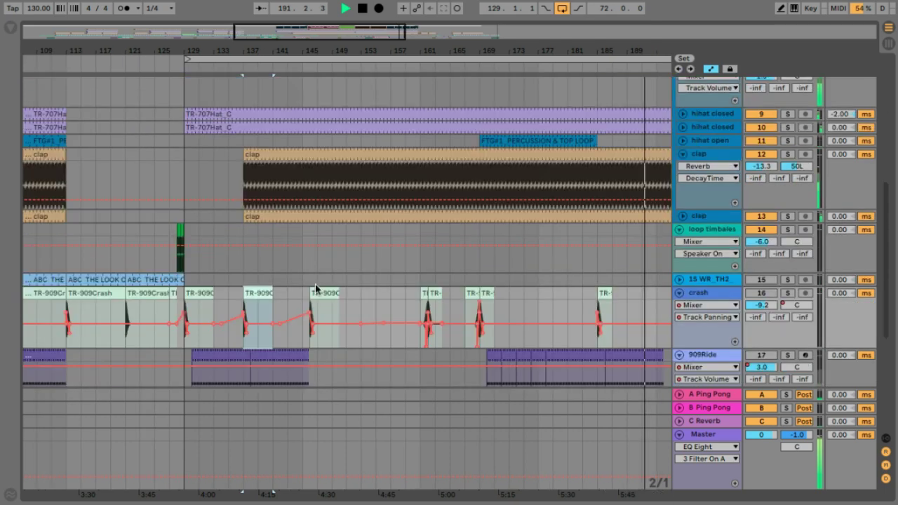
pyautogui.scroll(-3, 314, 256)
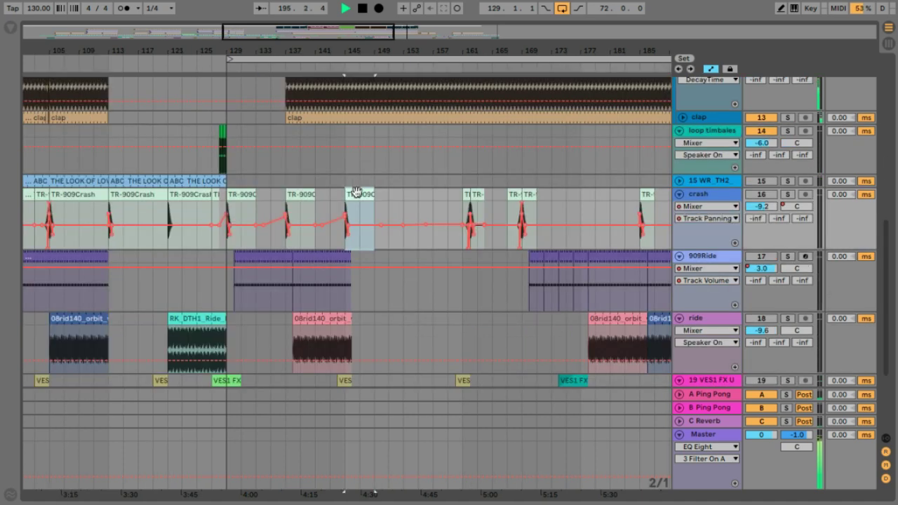
# Step: Replace the crash pair at bar 162 with the pair from bar 169, placed at bar 161, and extend its crash clip to bar 165
pyautogui.moveTo(357, 192); pyautogui.dragTo(425, 203)
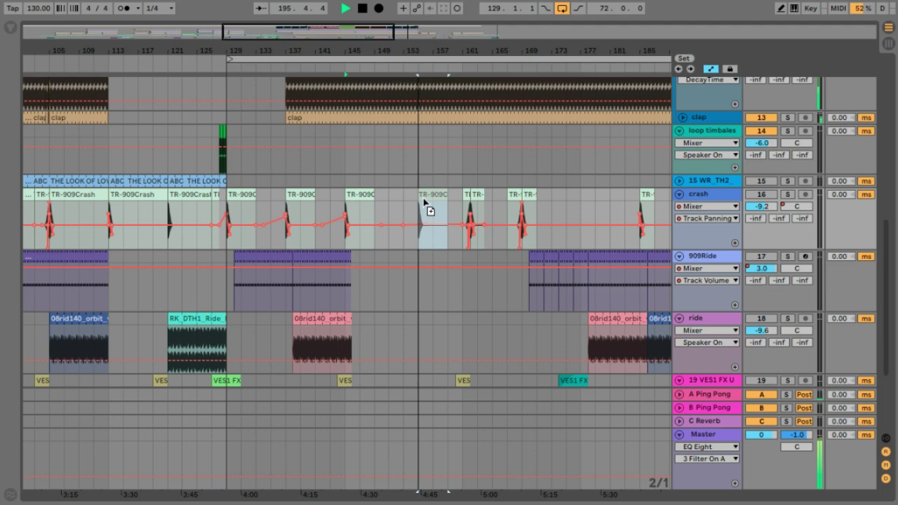
pyautogui.moveTo(424, 203); pyautogui.dragTo(470, 198)
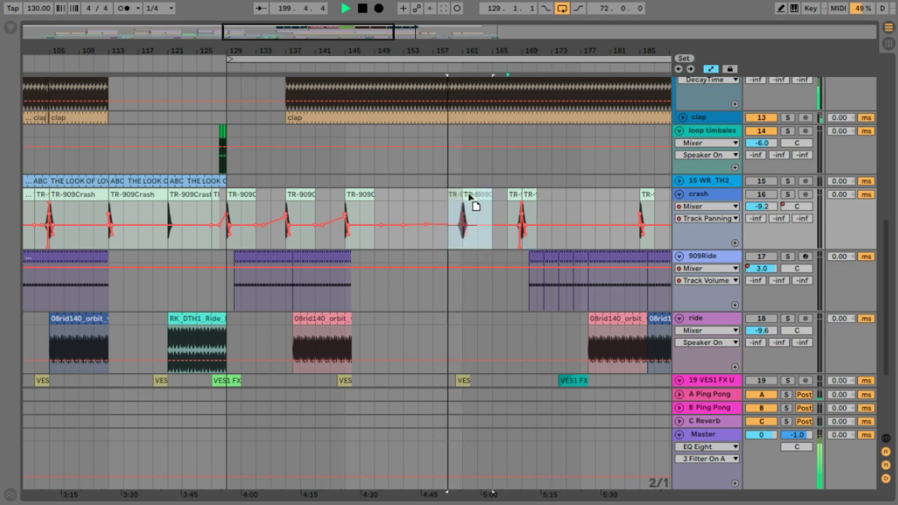
pyautogui.moveTo(472, 199); pyautogui.dragTo(472, 199)
pyautogui.scroll(4, 499, 176)
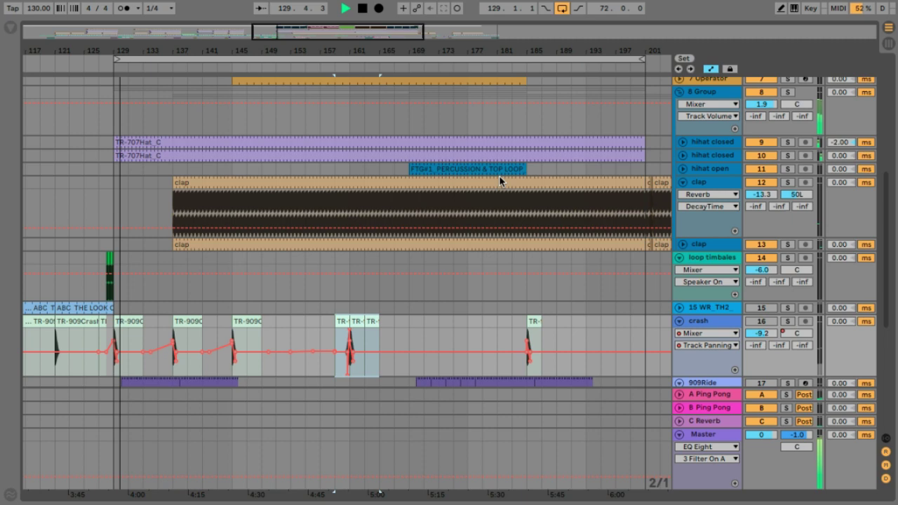
pyautogui.hscroll(1, 499, 175)
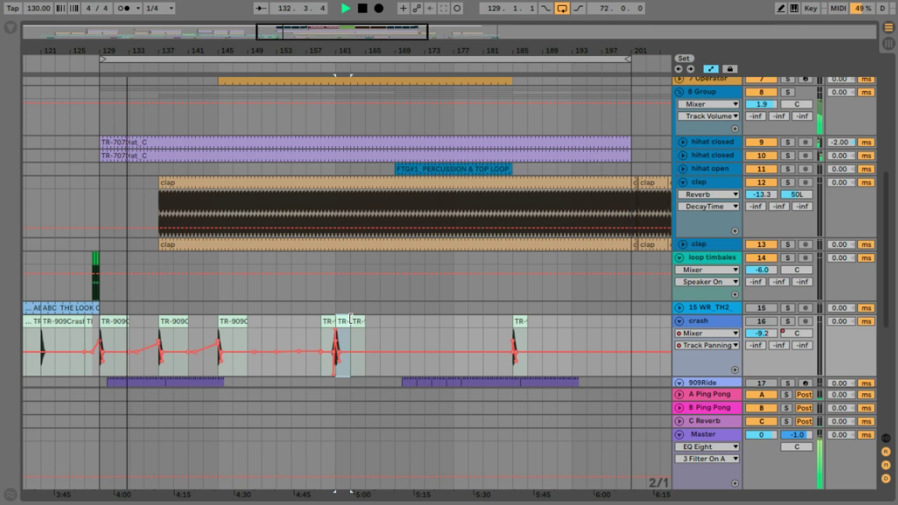
pyautogui.scroll(10, 351, 320)
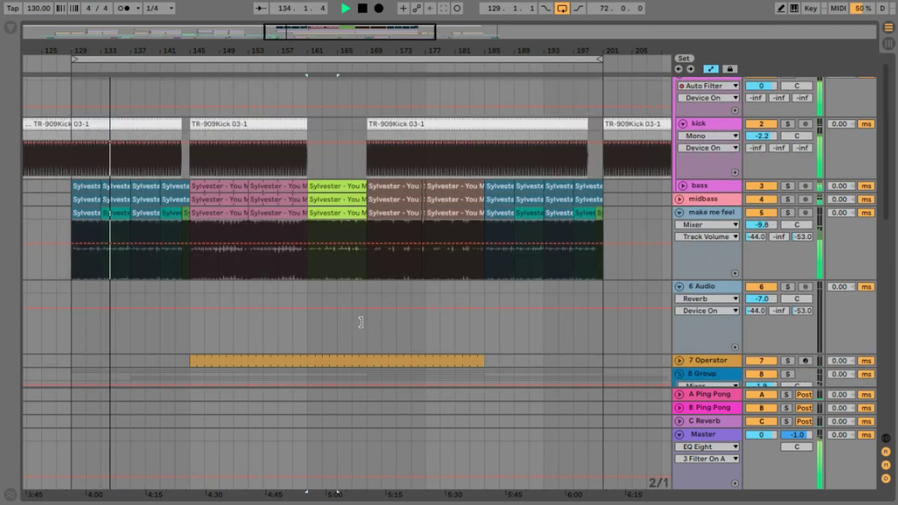
pyautogui.scroll(-10, 361, 322)
pyautogui.hscroll(-4, 361, 322)
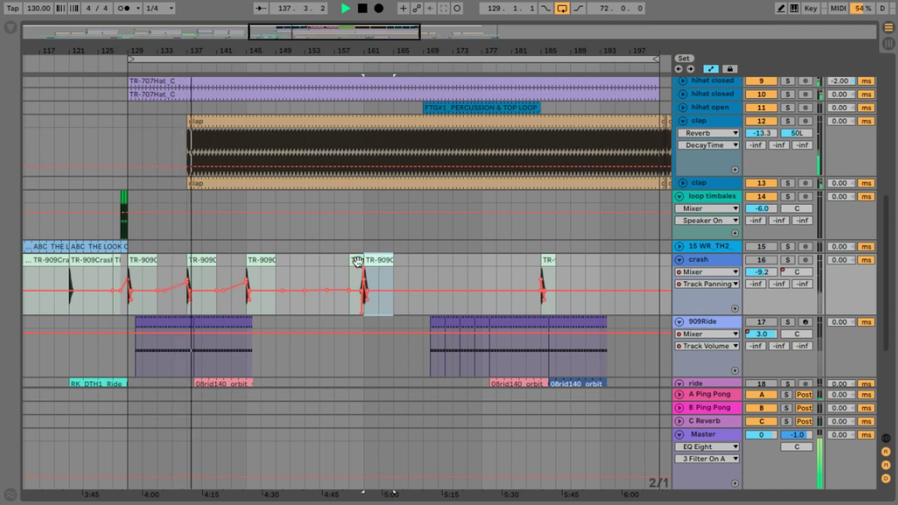
# Step: Move the crash pair from bar 161 to bar 169, and copy the crash clip at bar 185 to bar 161
pyautogui.keyDown('shift'); pyautogui.click(335, 281); pyautogui.keyUp('shift')
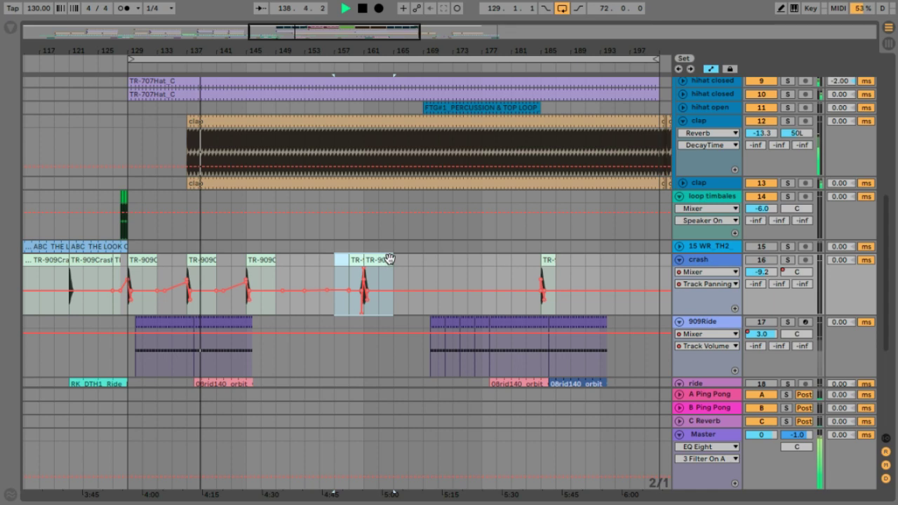
pyautogui.moveTo(389, 259); pyautogui.dragTo(444, 259)
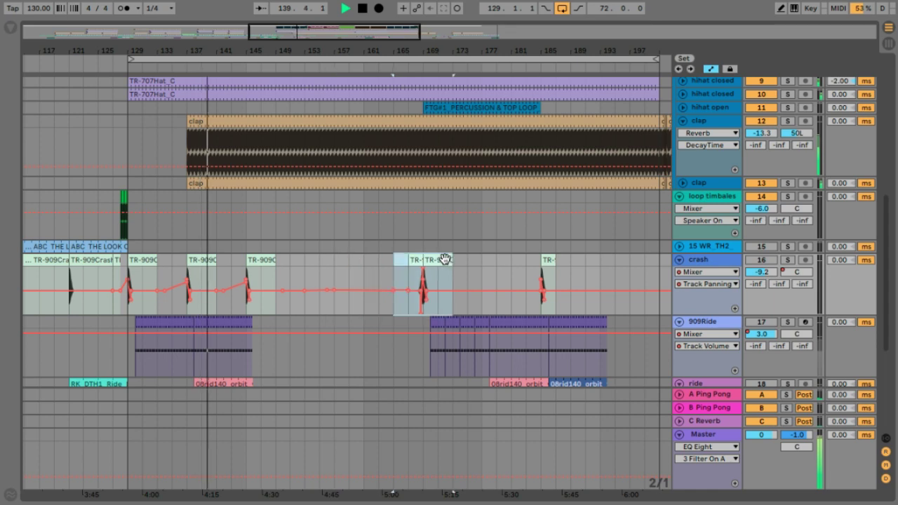
pyautogui.click(398, 259)
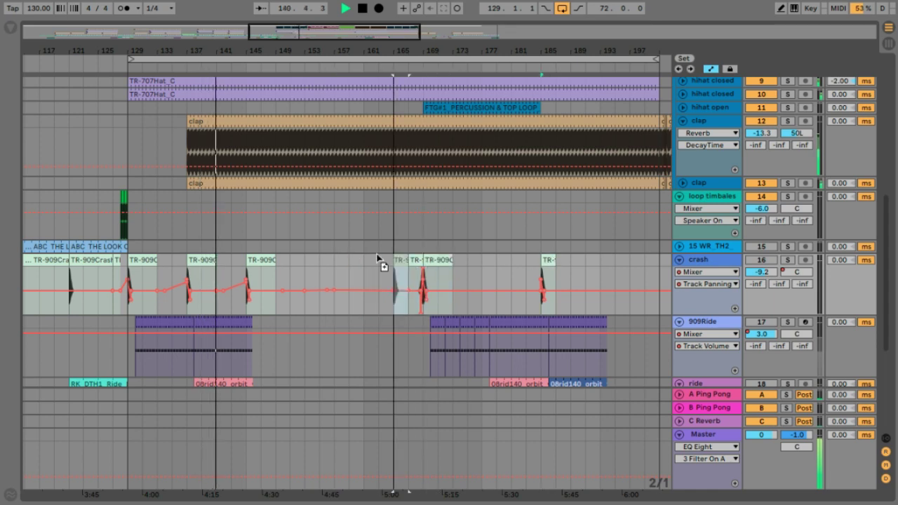
pyautogui.moveTo(379, 260); pyautogui.dragTo(372, 256)
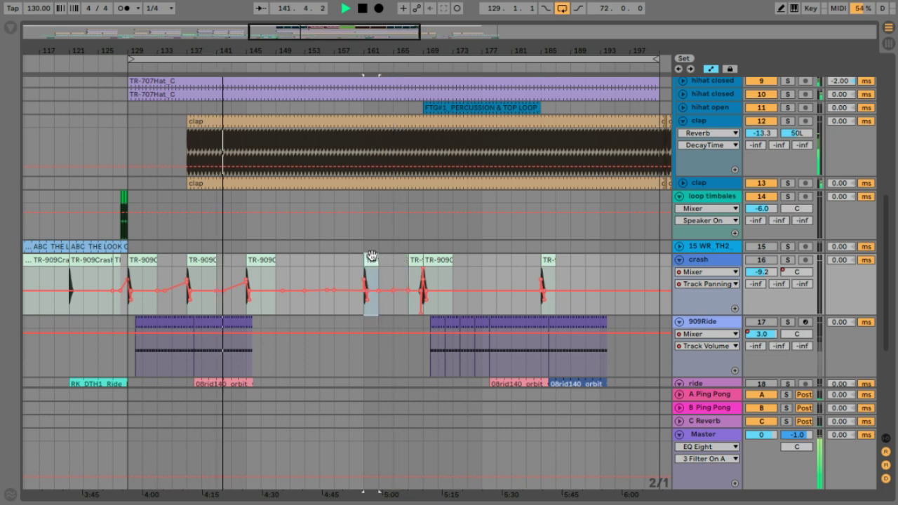
# Step: Delete the stray panning breakpoints on the crash track between bars 149 and 157
pyautogui.moveTo(335, 290)
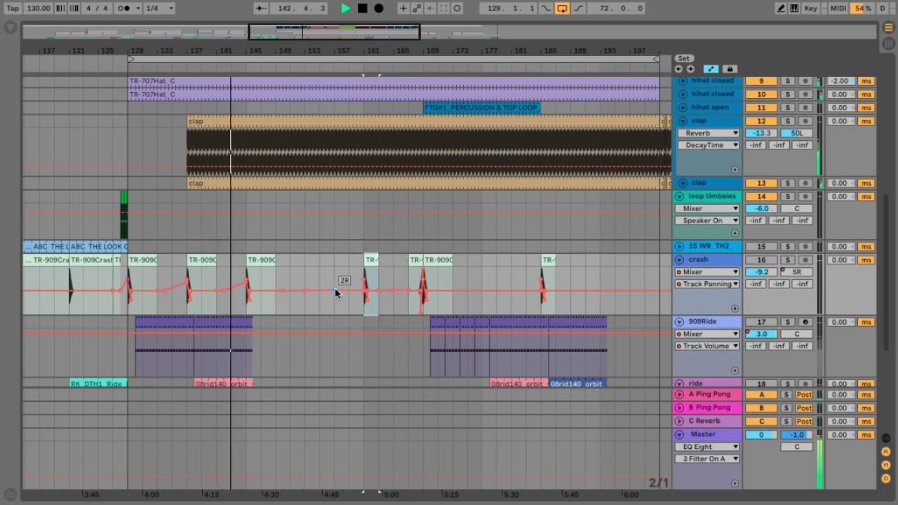
pyautogui.moveTo(285, 292)
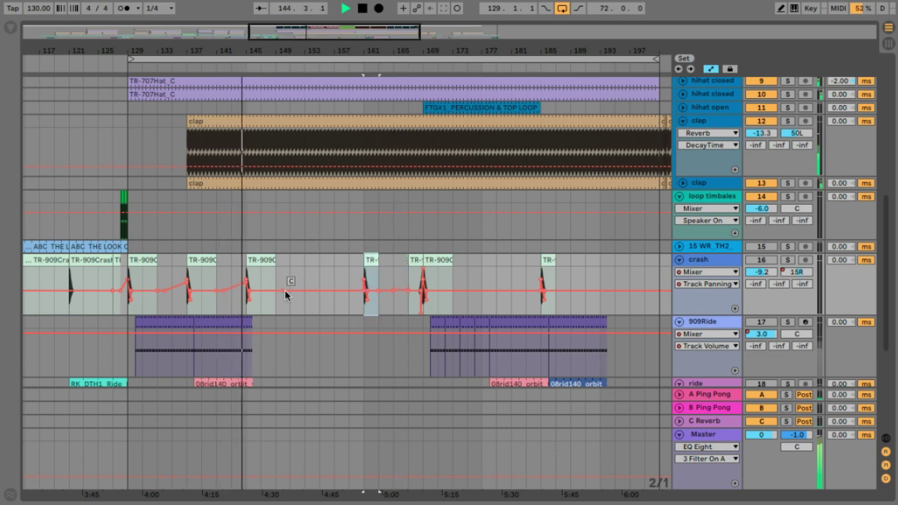
pyautogui.moveTo(654, 294)
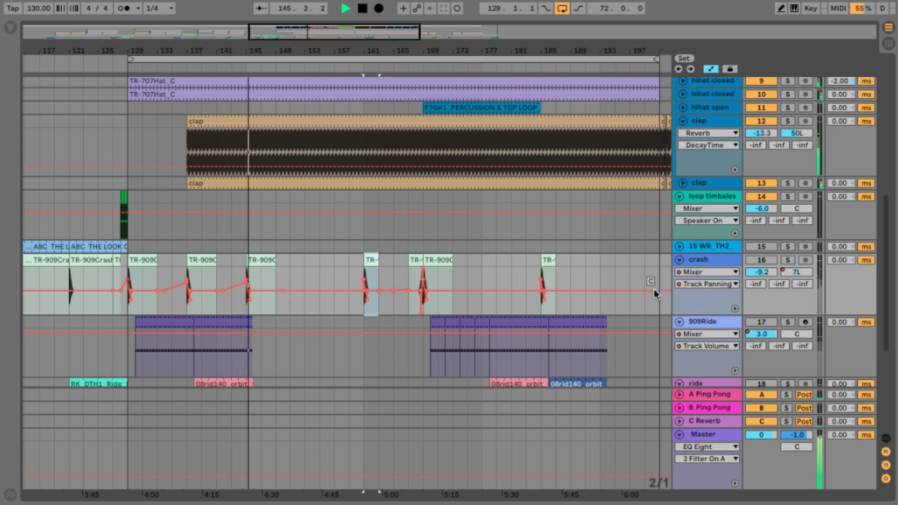
pyautogui.press('Delete')
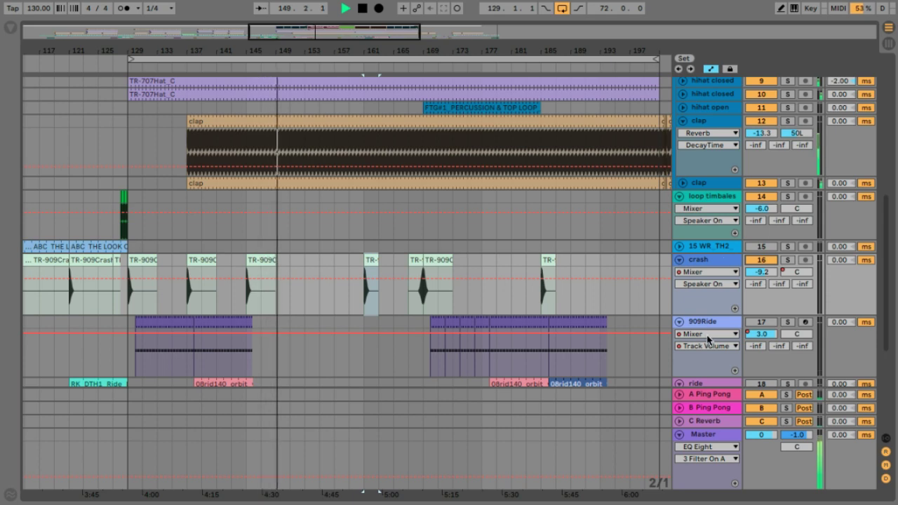
# Step: Delete the two 909Ride clips between bars 130 and 146
pyautogui.moveTo(519, 56); pyautogui.dragTo(520, 51)
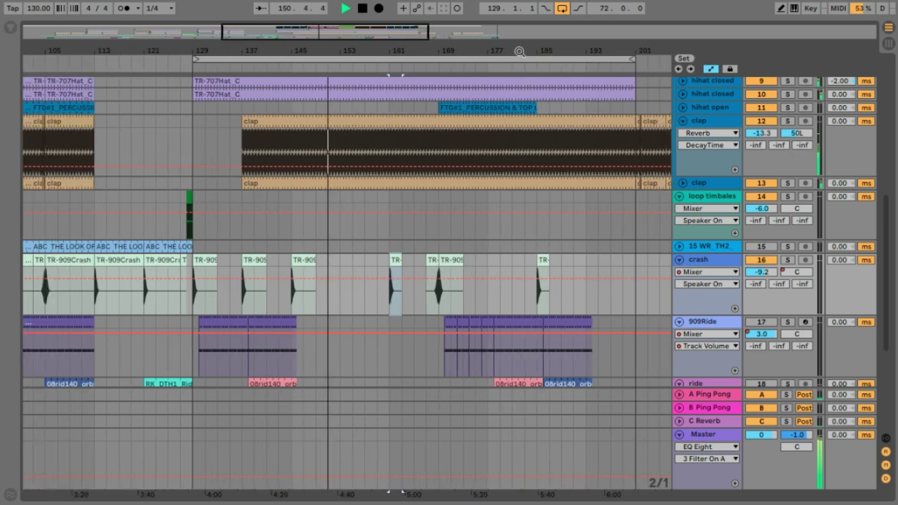
pyautogui.click(263, 321)
pyautogui.moveTo(262, 320); pyautogui.dragTo(218, 316)
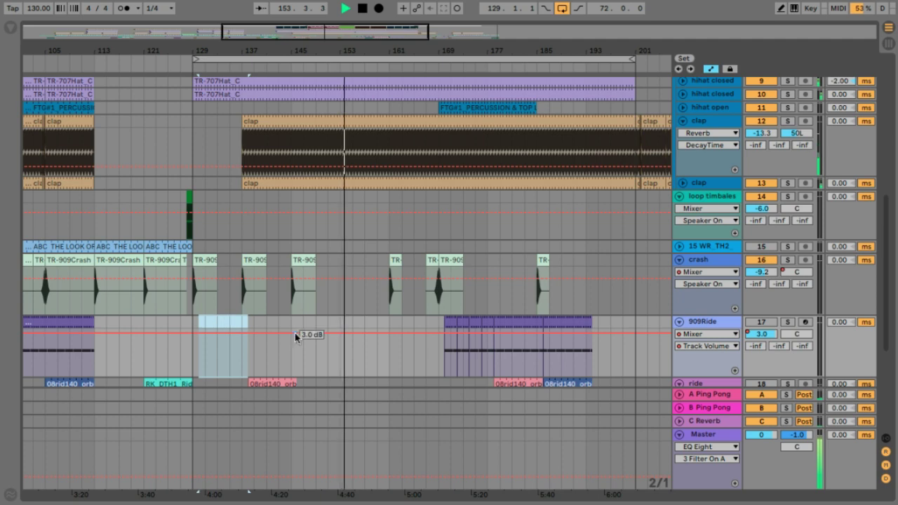
# Step: Replace the short 909Ride clips with one clip starting at bar 169, and move the volume-ramp clip from bar 210 to bar 161
pyautogui.click(551, 321)
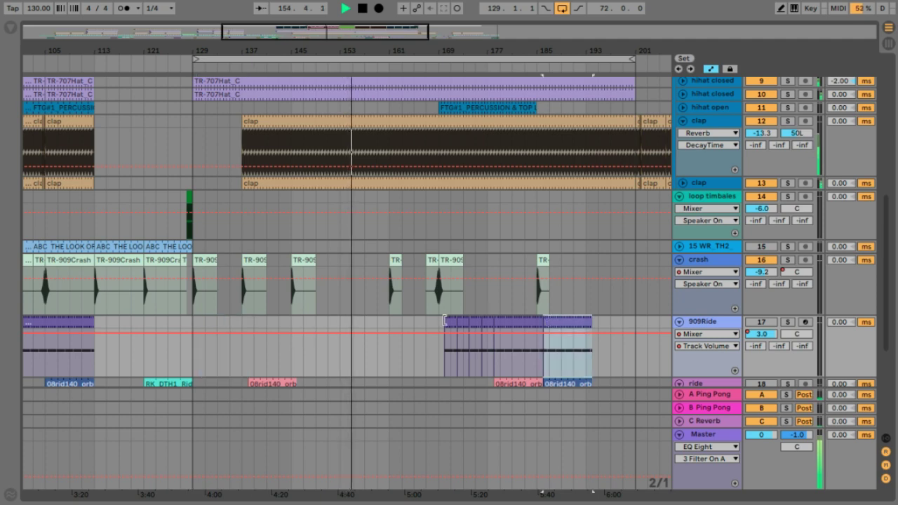
pyautogui.moveTo(444, 321); pyautogui.dragTo(438, 320)
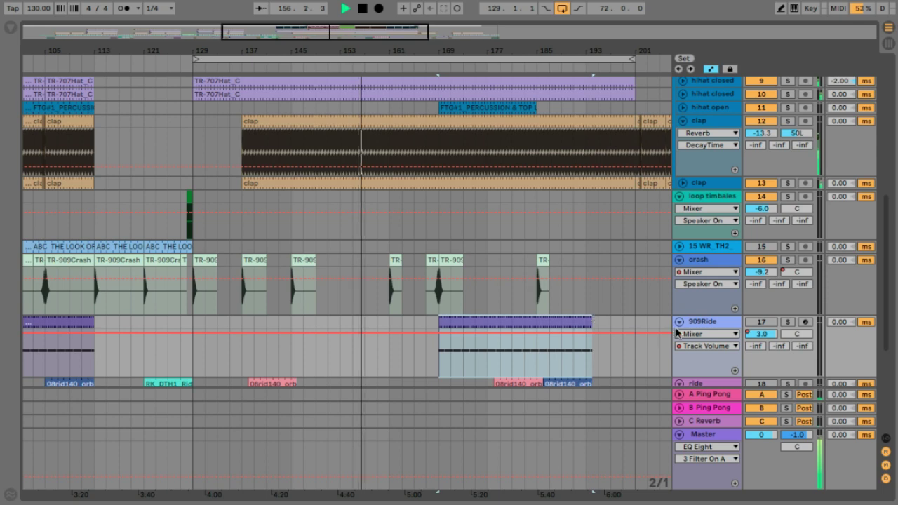
pyautogui.press('-')
pyautogui.press('-')
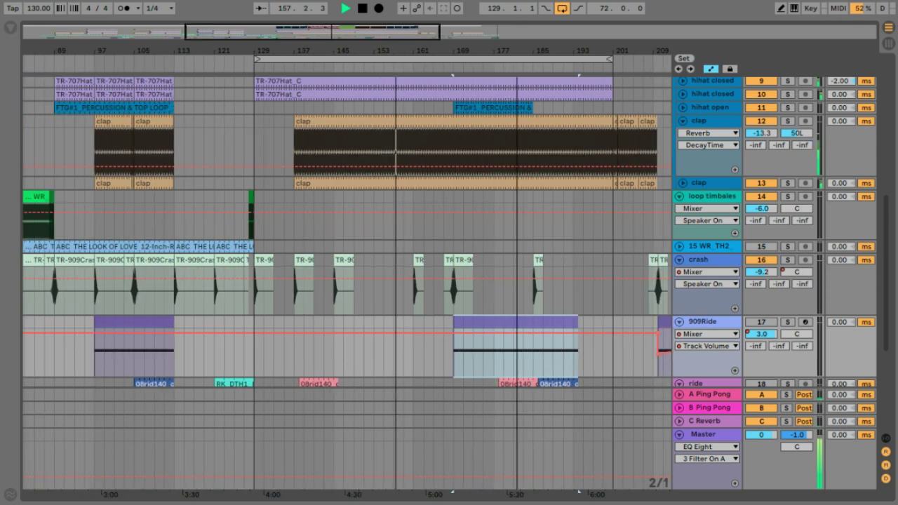
pyautogui.press('+')
pyautogui.press('+')
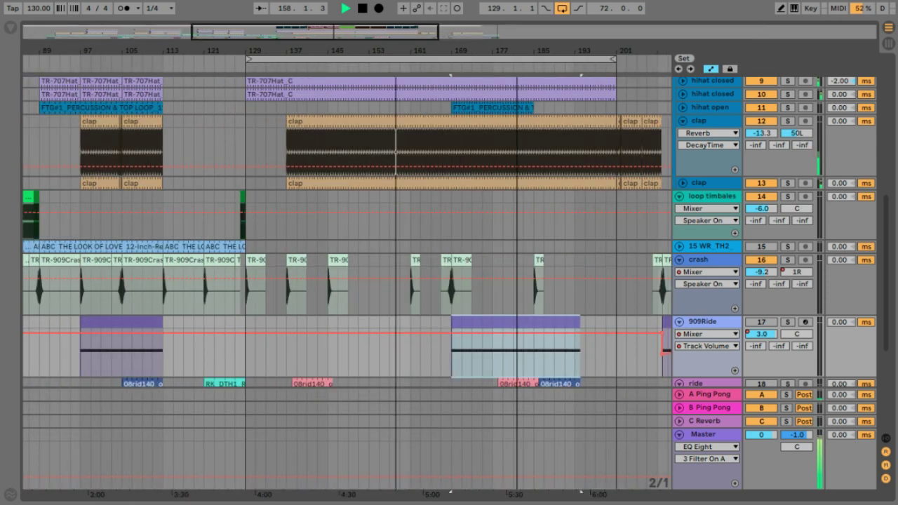
pyautogui.press('+')
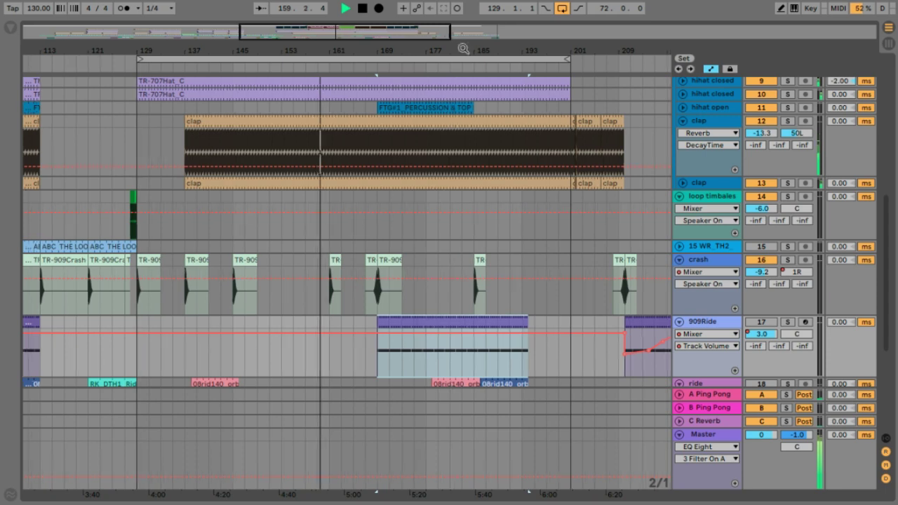
pyautogui.press('-')
pyautogui.click(612, 322)
pyautogui.moveTo(612, 322); pyautogui.dragTo(369, 321)
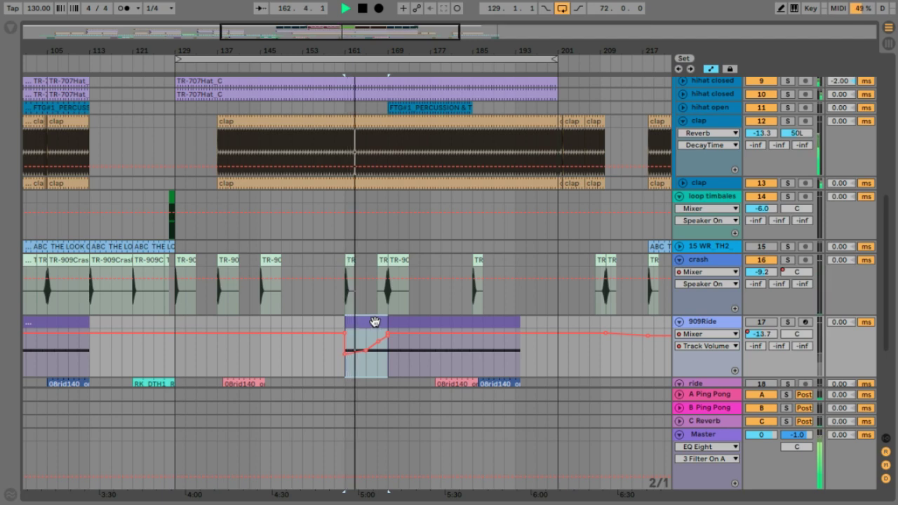
# Step: Delete the section of the 7 Operator clip between bars 161 and 169
pyautogui.scroll(10, 381, 256)
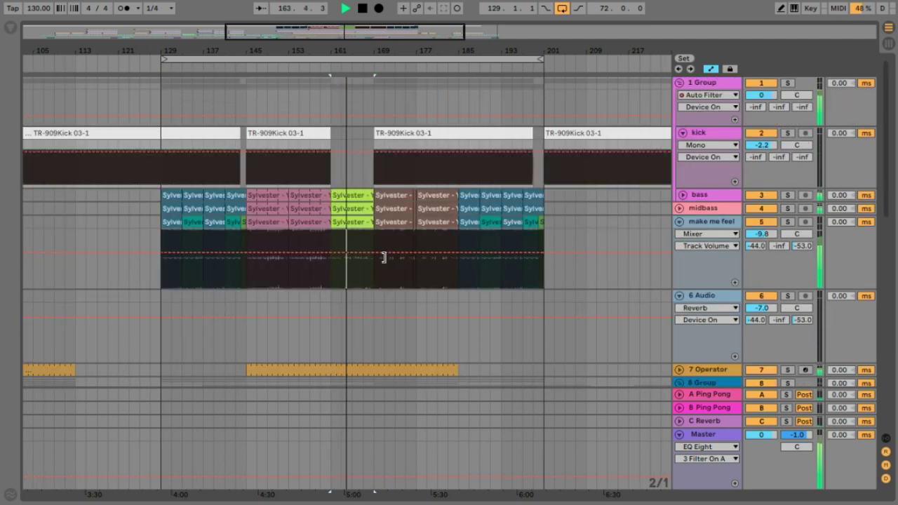
pyautogui.scroll(-3, 383, 257)
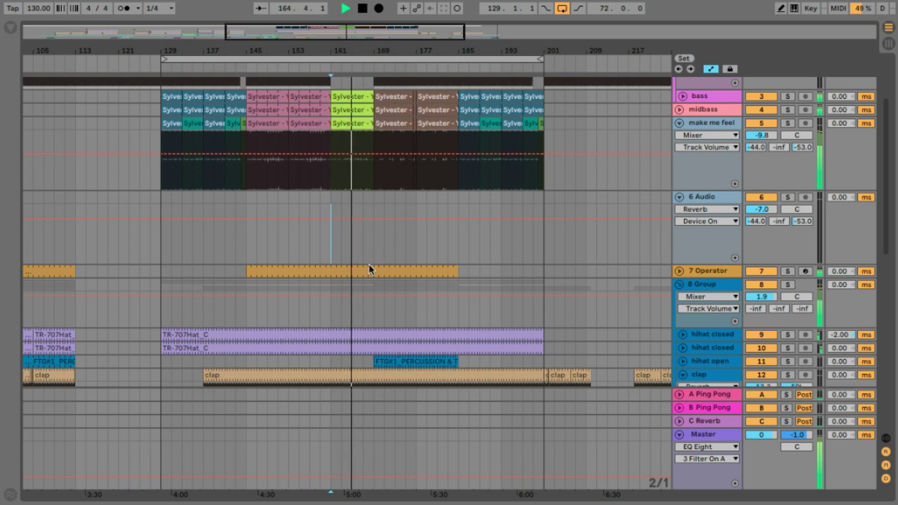
pyautogui.click(376, 273)
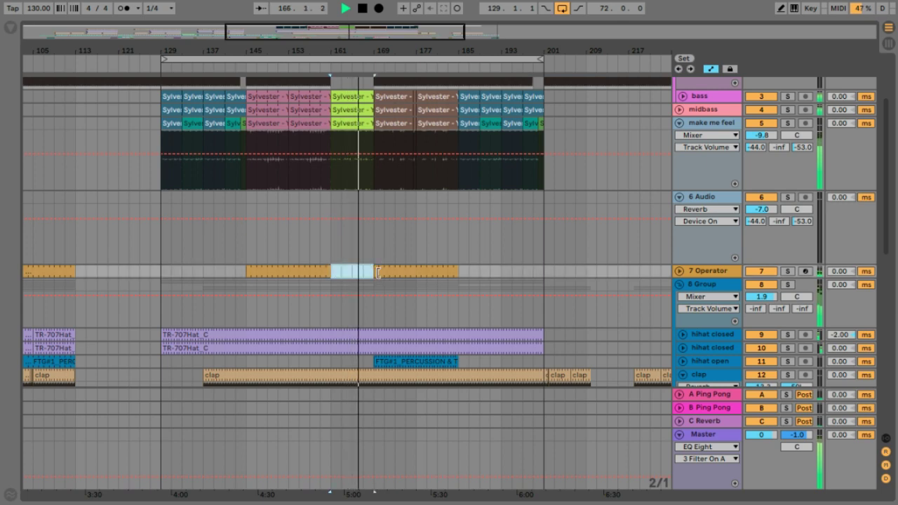
# Step: Try to delete the volume automation of the 909Ride track
pyautogui.scroll(-8, 378, 273)
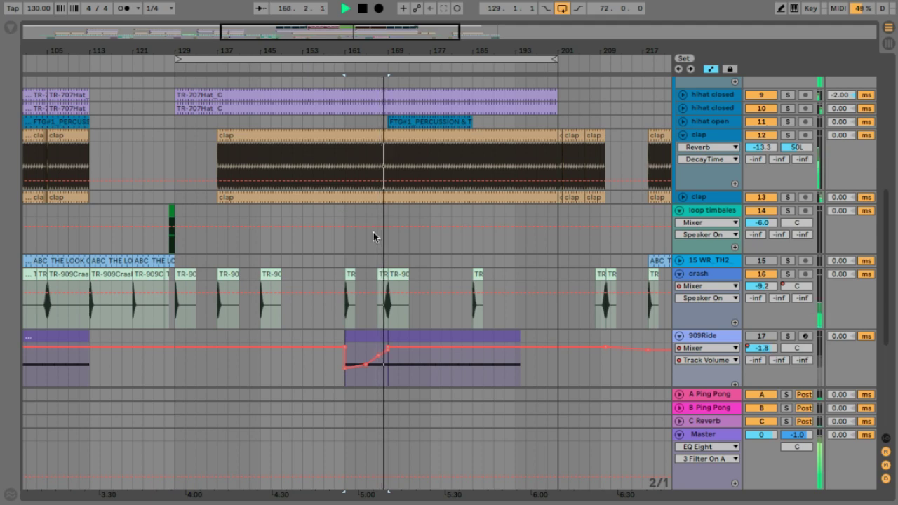
pyautogui.click(763, 346)
pyautogui.hotkey('ctrl', 'BackSpace')
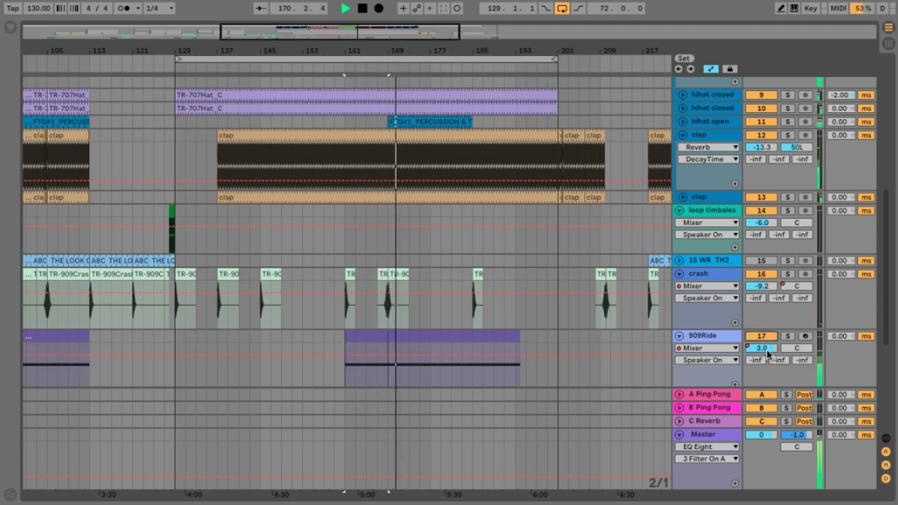
pyautogui.hotkey('ctrl', 'z')
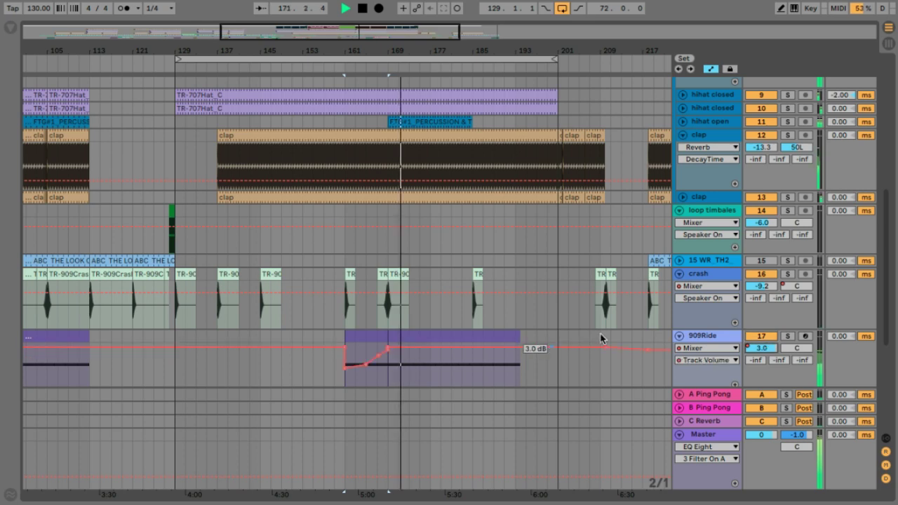
# Step: Set the output gain of the EQ Eight on the 909Ride track to 2.06 dB
pyautogui.doubleClick(485, 336)
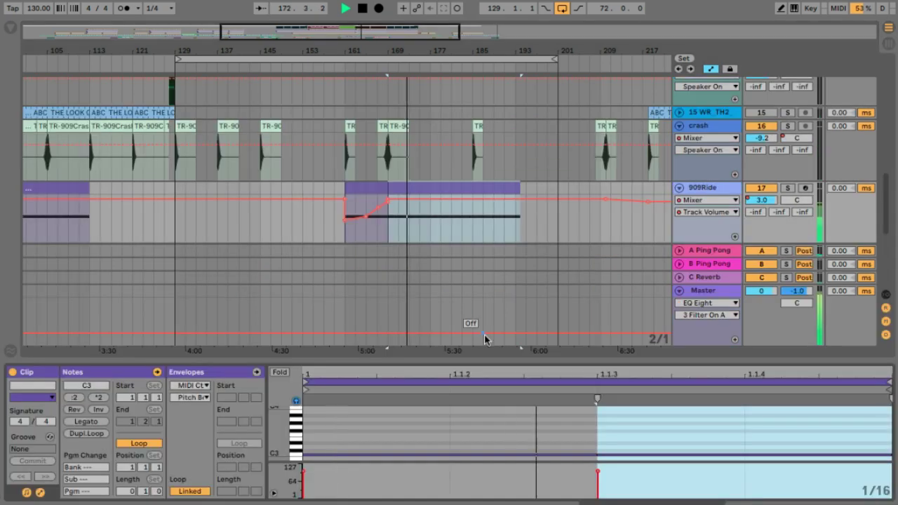
pyautogui.moveTo(484, 361); pyautogui.dragTo(481, 232)
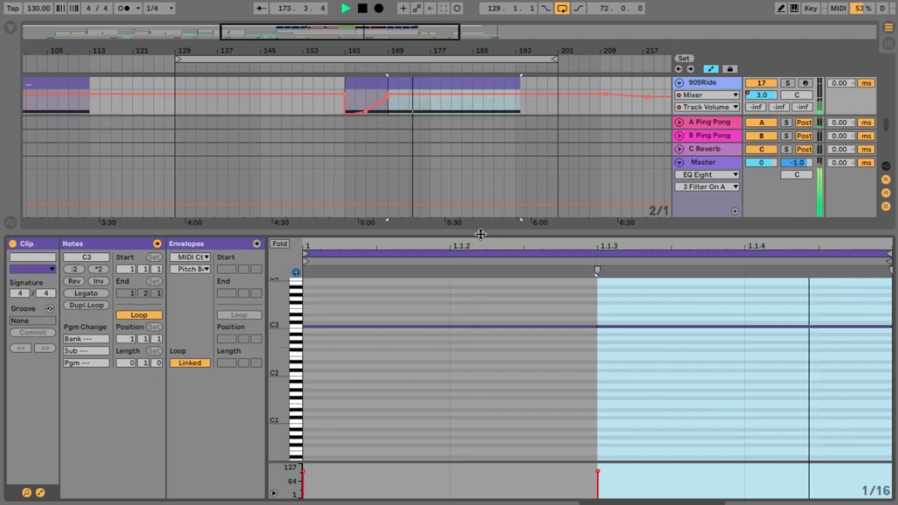
pyautogui.hotkey('shift', 'Tab')
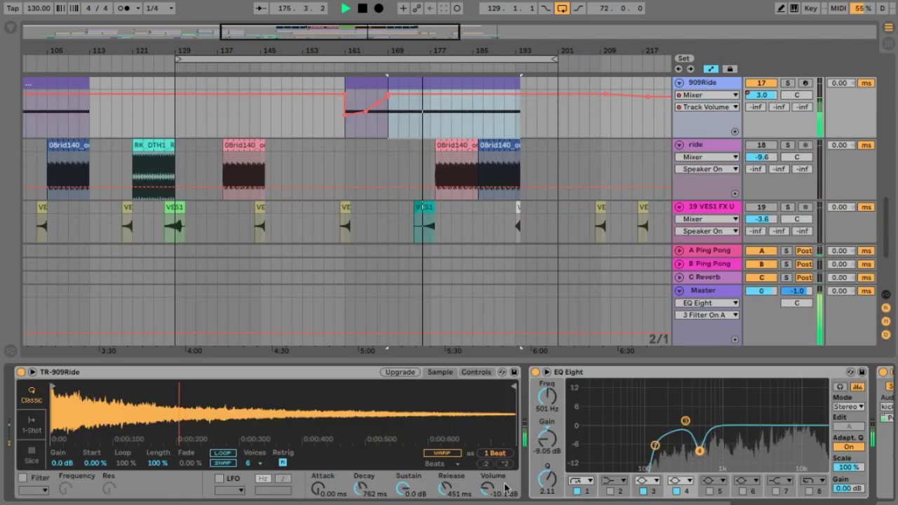
pyautogui.moveTo(849, 489); pyautogui.dragTo(855, 493)
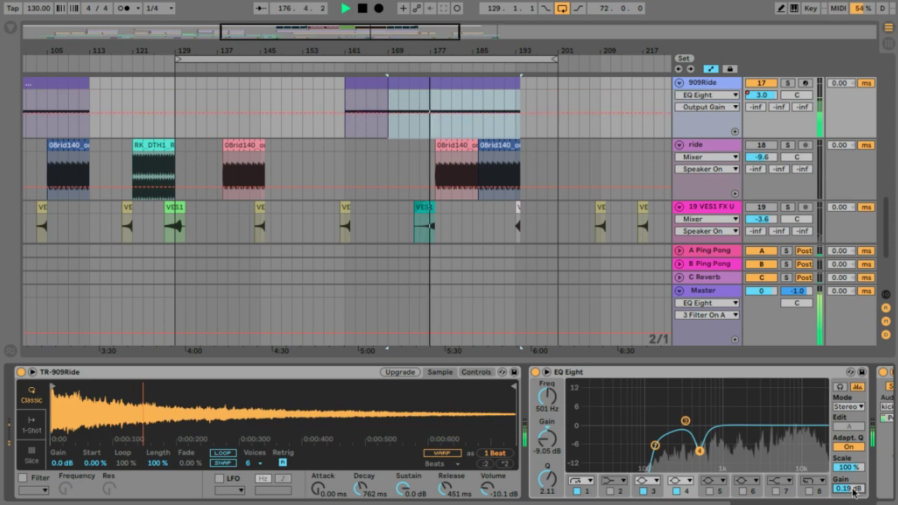
pyautogui.moveTo(854, 493)
pyautogui.mouseDown()
pyautogui.moveTo(854, 477)
pyautogui.moveTo(854, 493)
pyautogui.mouseUp()
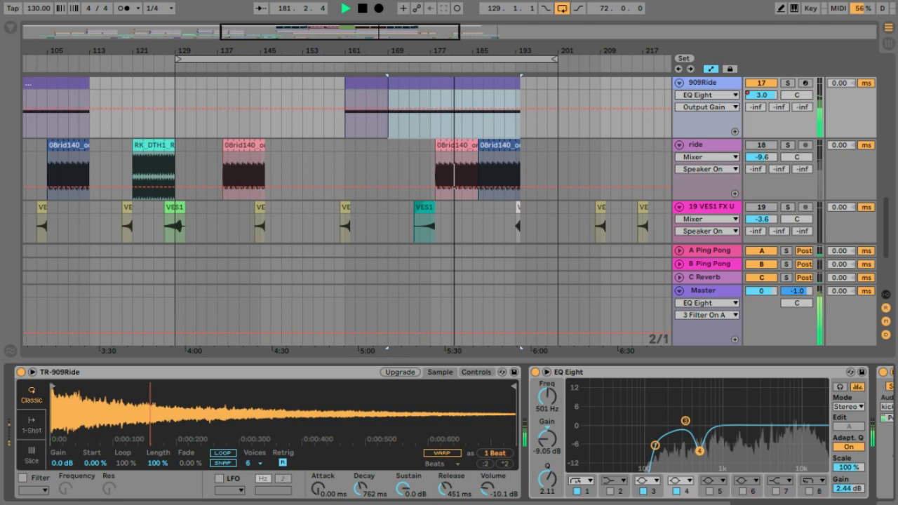
pyautogui.moveTo(854, 492); pyautogui.dragTo(854, 495)
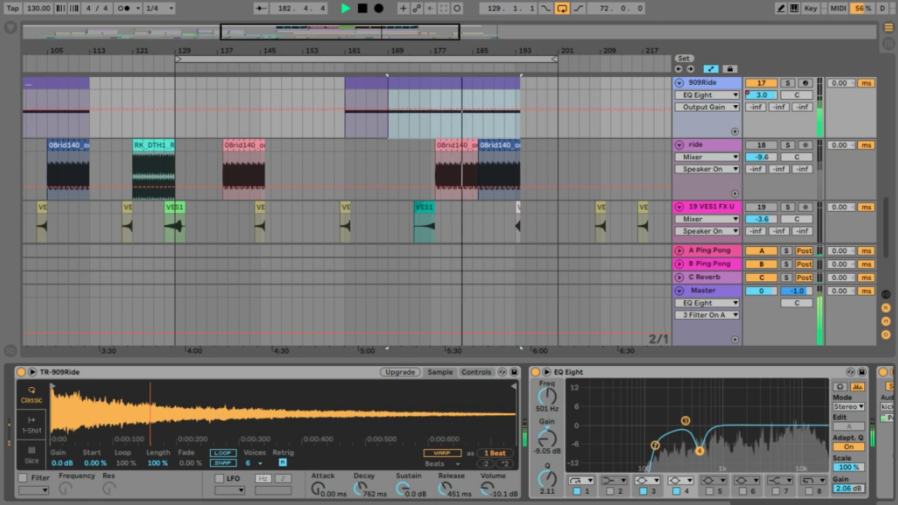
pyautogui.hotkey('ctrl', 'alt', 'l')
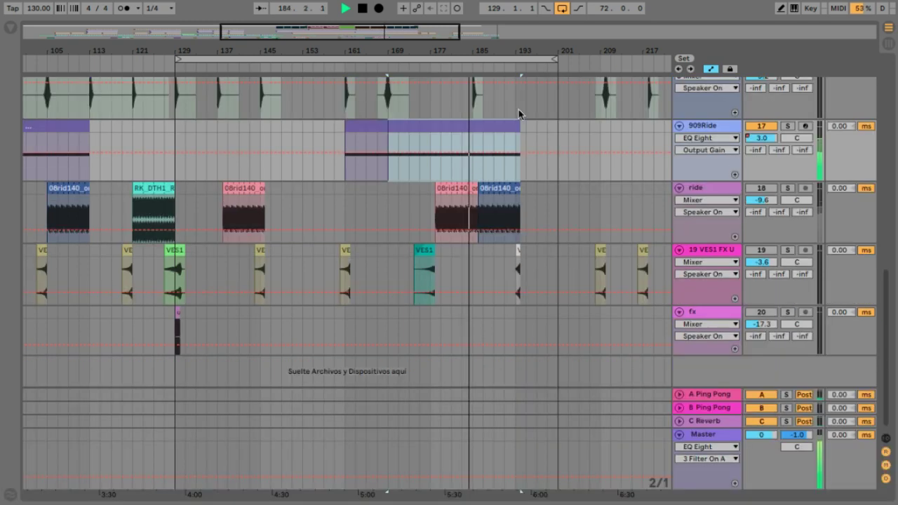
# Step: Shorten the 909Ride clip to end at bar 185, and briefly activate the ride track to audition its clip
pyautogui.moveTo(520, 126); pyautogui.dragTo(472, 127)
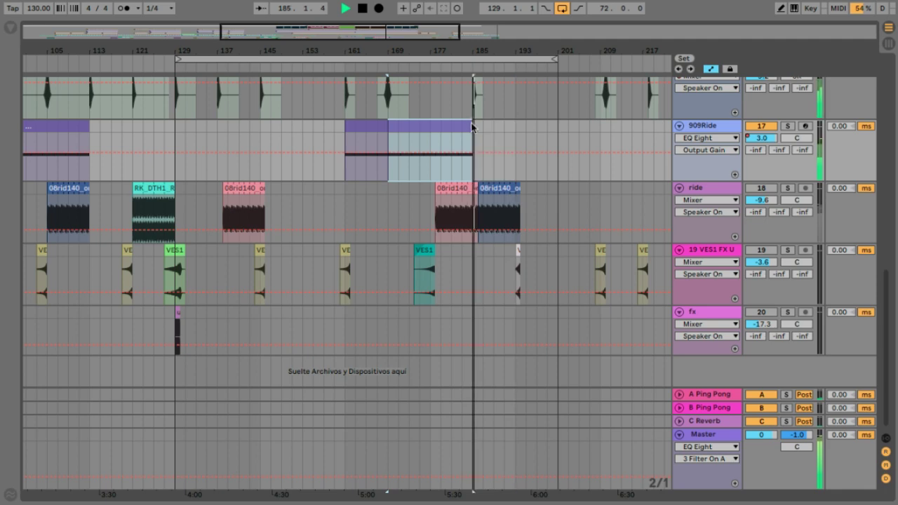
pyautogui.click(766, 188)
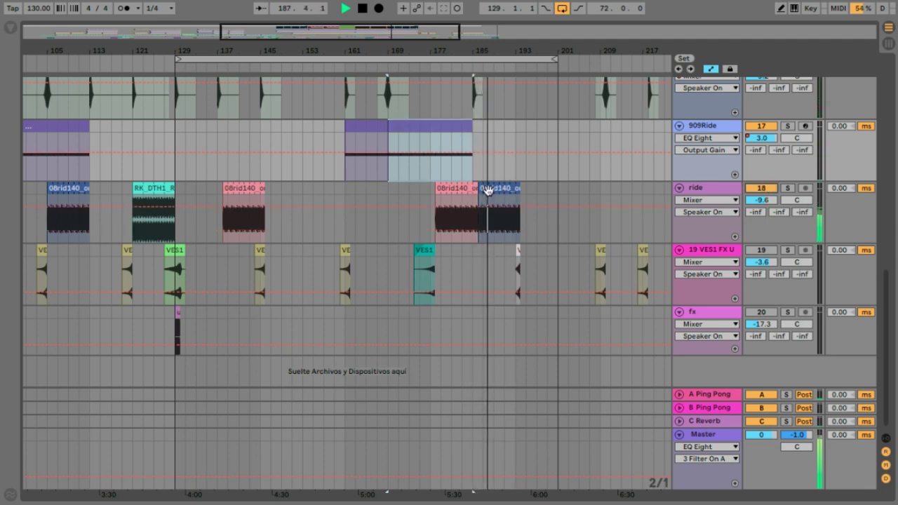
pyautogui.click(764, 188)
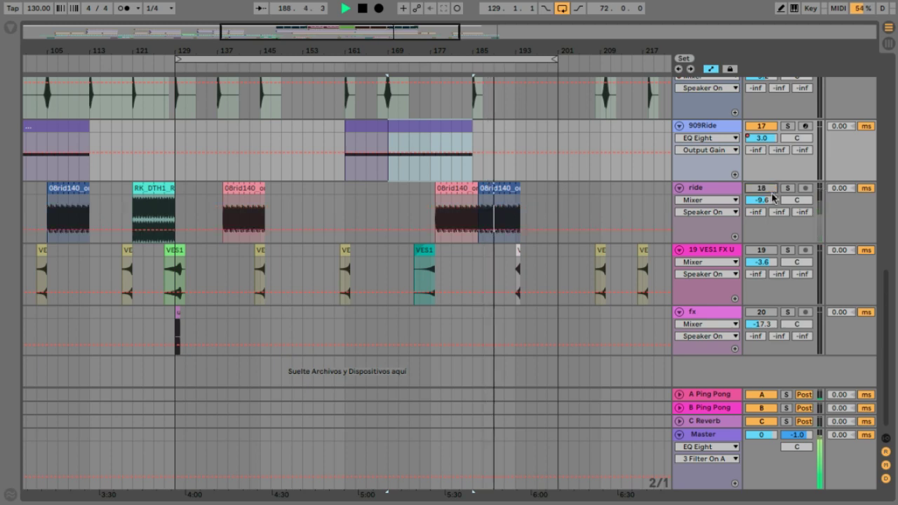
# Step: Extend the ABC THE LOOK OF LOVE clip at bar 121 on the 15 WR_TH2_ track to bar 202, and solo that track
pyautogui.scroll(8, 593, 212)
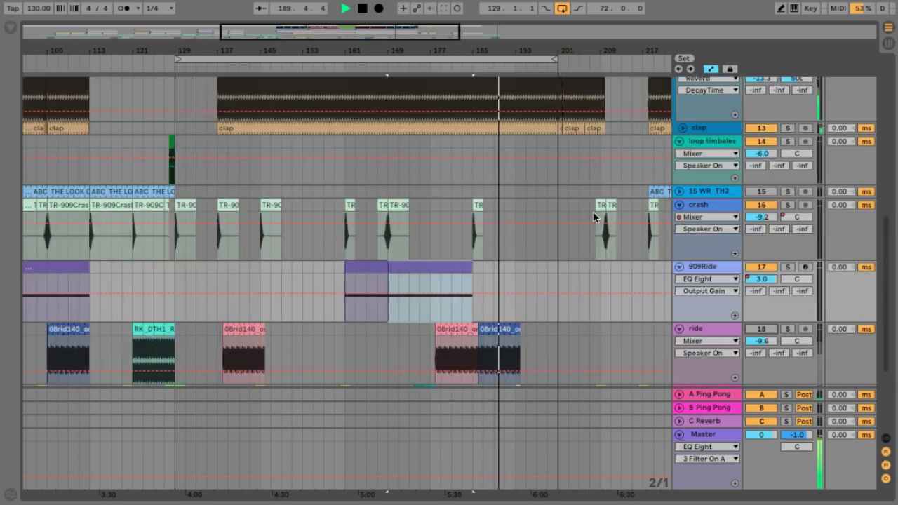
pyautogui.scroll(6, 594, 213)
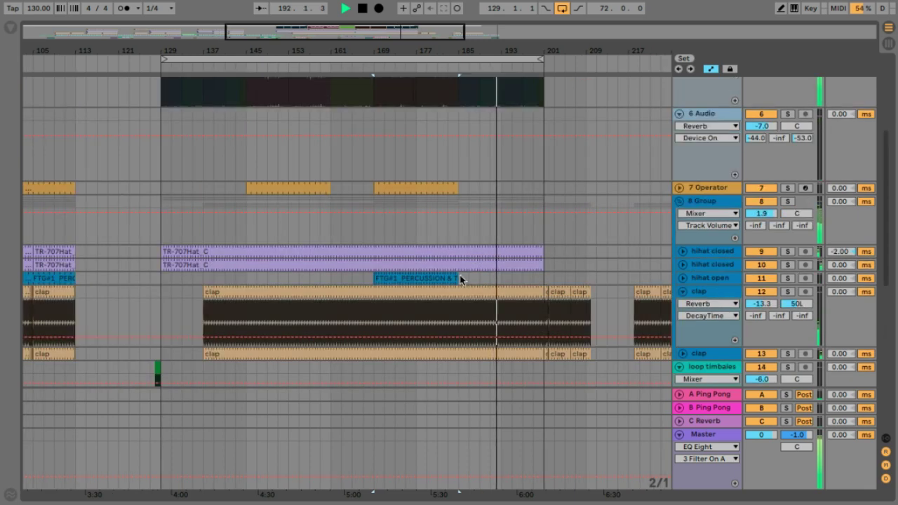
pyautogui.scroll(3, 454, 277)
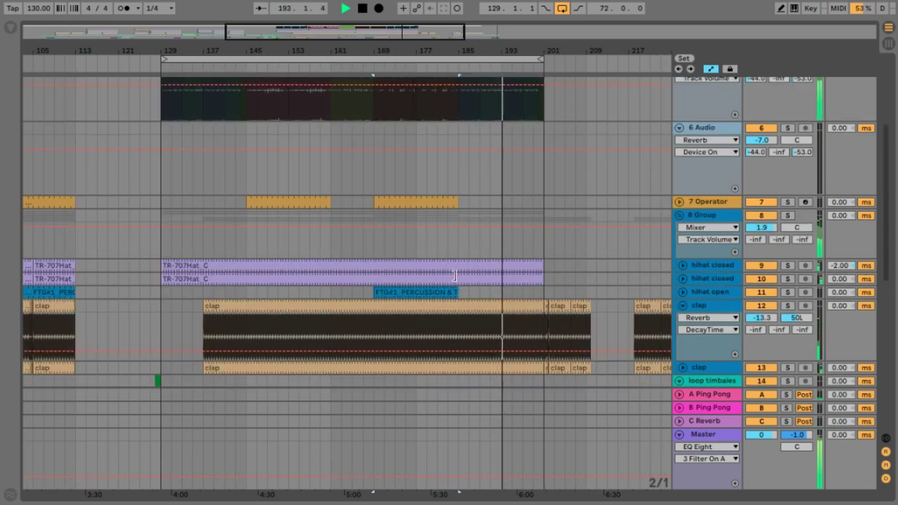
pyautogui.scroll(-8, 455, 276)
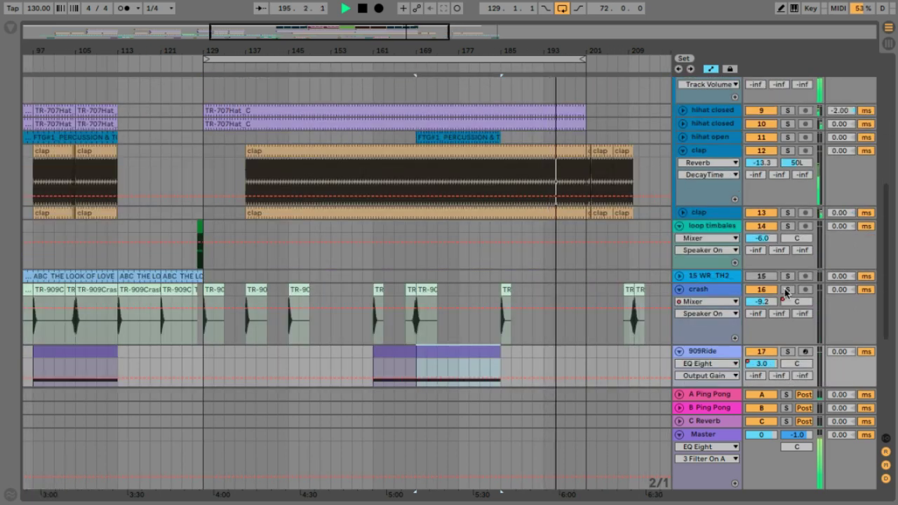
pyautogui.click(679, 276)
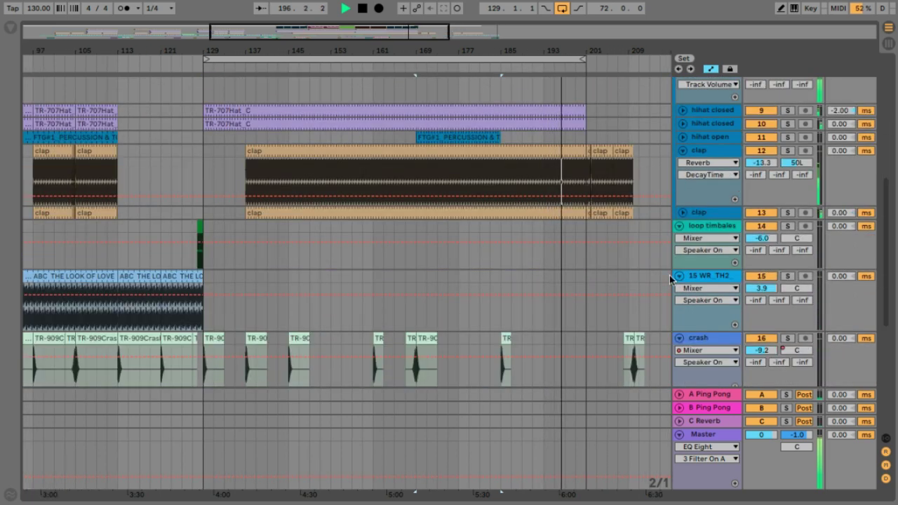
pyautogui.moveTo(198, 274); pyautogui.dragTo(591, 271)
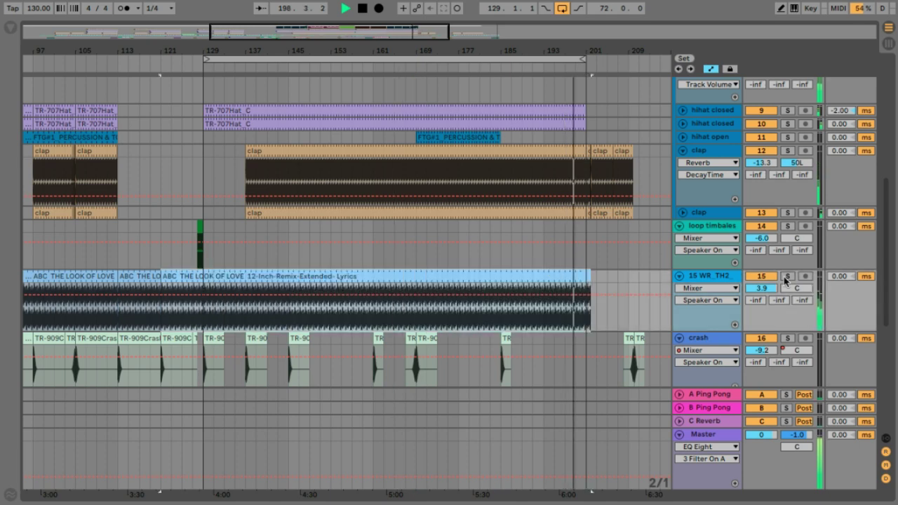
pyautogui.click(787, 277)
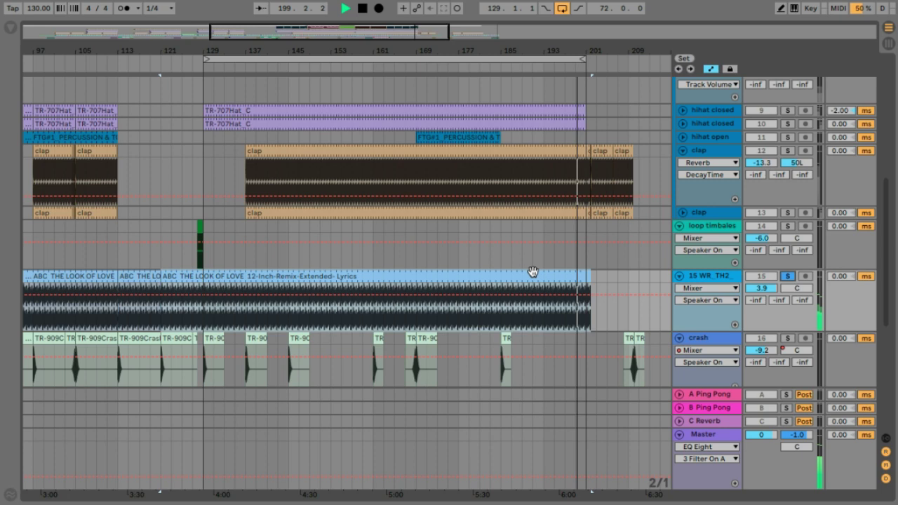
# Step: Clear the clip name of the extended ABC THE LOOK OF LOVE clip
pyautogui.doubleClick(533, 272)
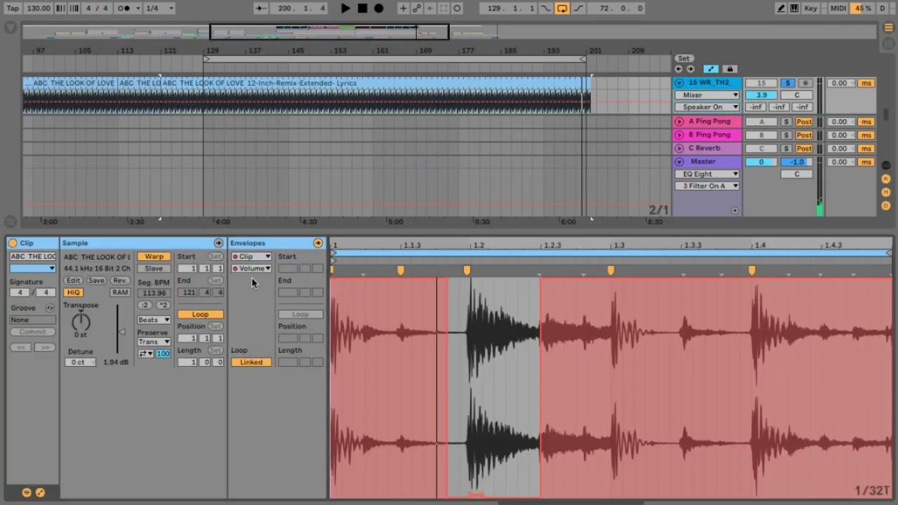
pyautogui.click(32, 257)
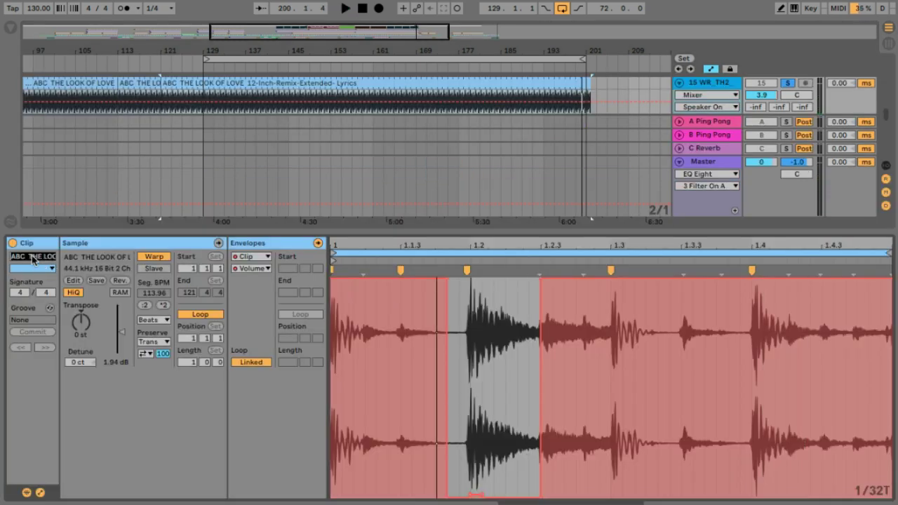
pyautogui.press('Right')
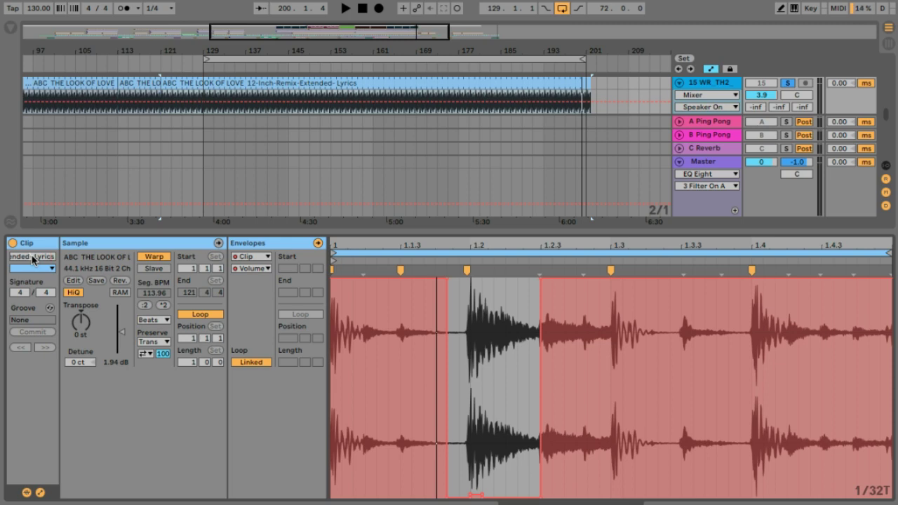
pyautogui.press('BackSpace')
pyautogui.press('BackSpace')
pyautogui.press('BackSpace')
pyautogui.press('BackSpace')
pyautogui.press('BackSpace')
pyautogui.press('BackSpace')
pyautogui.moveTo(35, 258)
pyautogui.mouseDown()
pyautogui.moveTo(0, 263)
pyautogui.moveTo(31, 261)
pyautogui.mouseUp()
pyautogui.press('BackSpace')
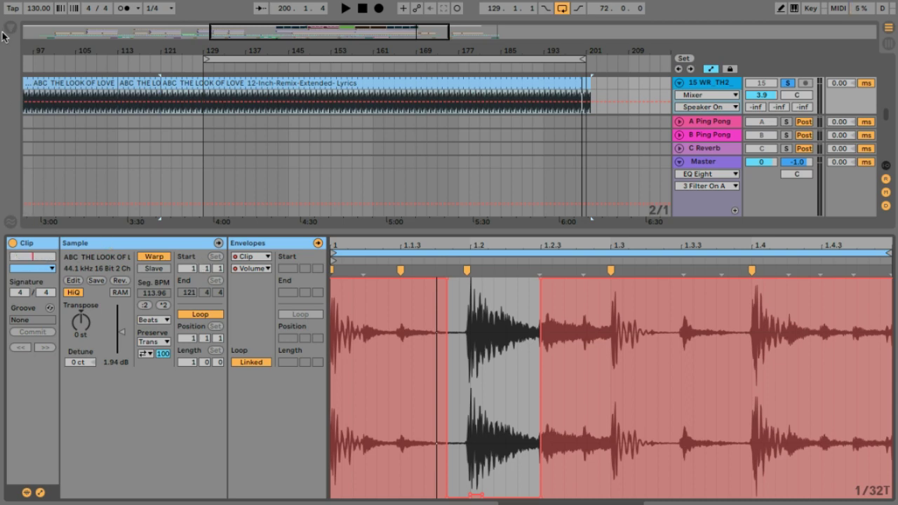
pyautogui.moveTo(40, 228); pyautogui.dragTo(40, 500)
# Step: Delete the ABC THE LOOK OF LOVE clips between bars 113 and 202 on the 15 WR_TH2_ track
pyautogui.scroll(3, 487, 124)
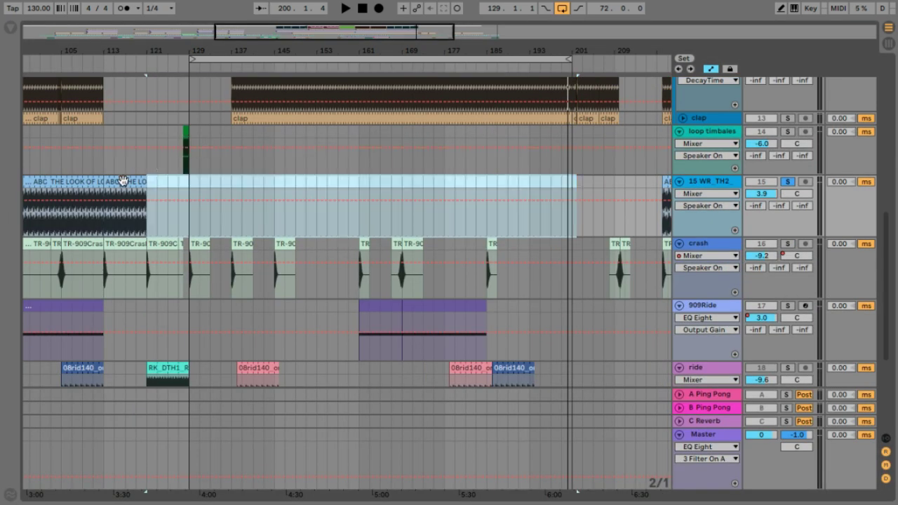
pyautogui.press('Delete')
pyautogui.press('Delete')
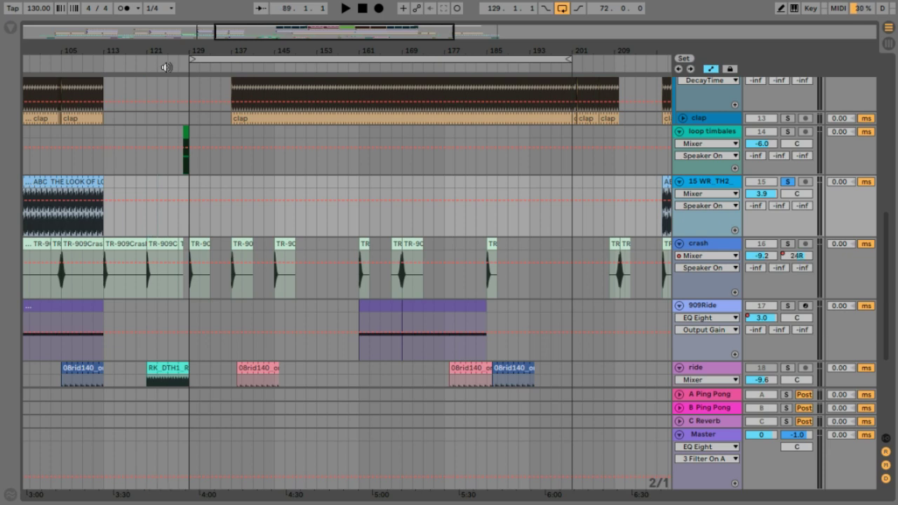
# Step: Delete the remaining ABC THE LOOK OF LOVE clips from bar 17 onward on the 15 WR_TH2_ track
pyautogui.moveTo(170, 55); pyautogui.dragTo(212, 56)
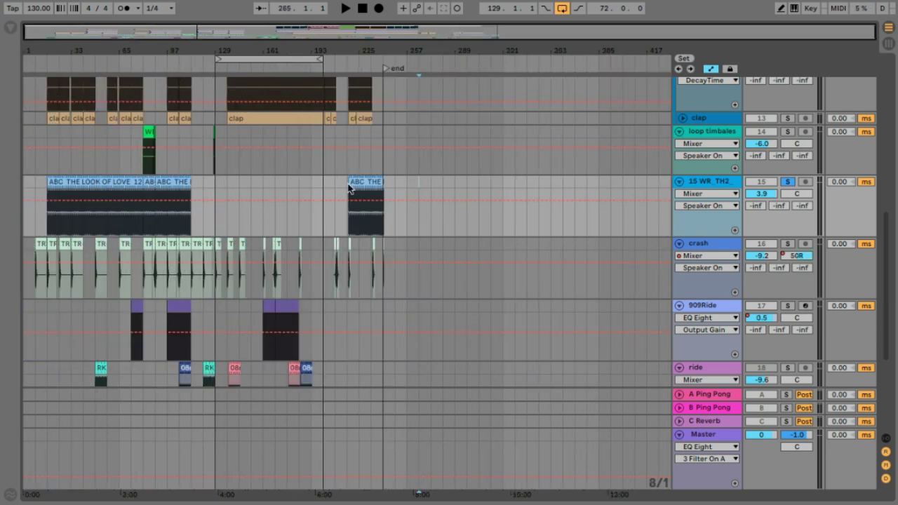
pyautogui.moveTo(418, 194); pyautogui.dragTo(41, 186)
pyautogui.press('Delete')
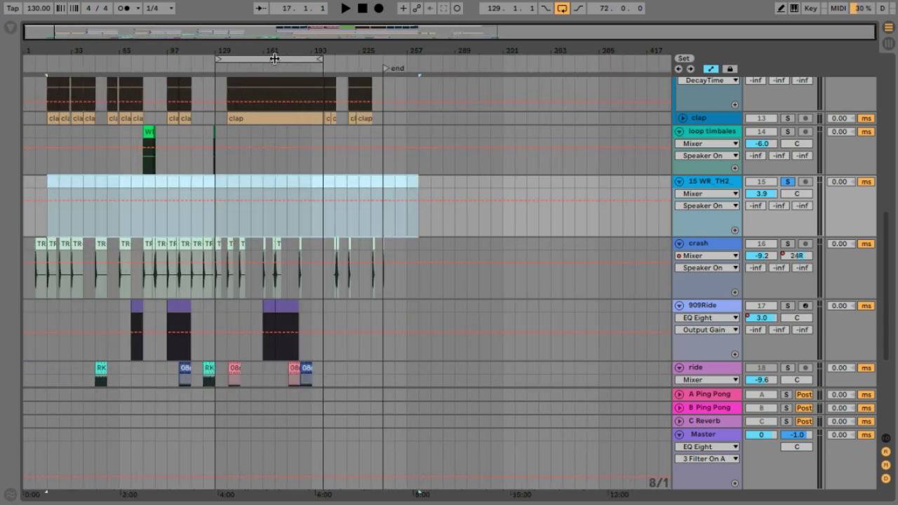
# Step: Insert CGT_125_Percs_34.wav from the CGT_PERCS_LOOPS sample folder at bar 161 on the 15 WR_TH2_ track
pyautogui.press('space')
pyautogui.moveTo(318, 58); pyautogui.dragTo(220, 105)
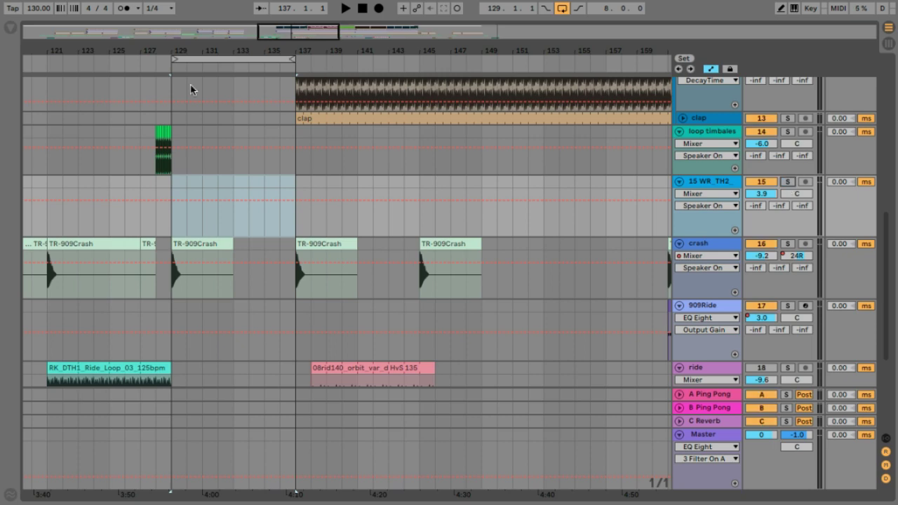
pyautogui.click(10, 29)
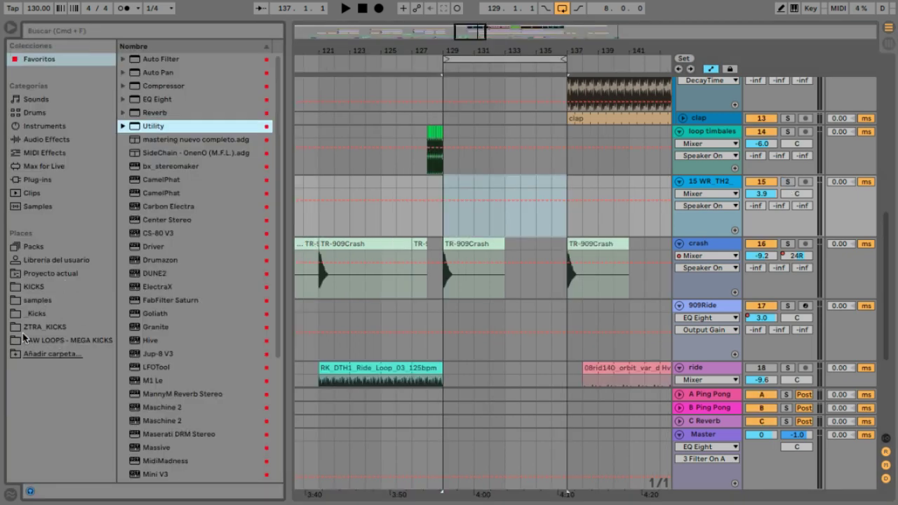
pyautogui.click(37, 301)
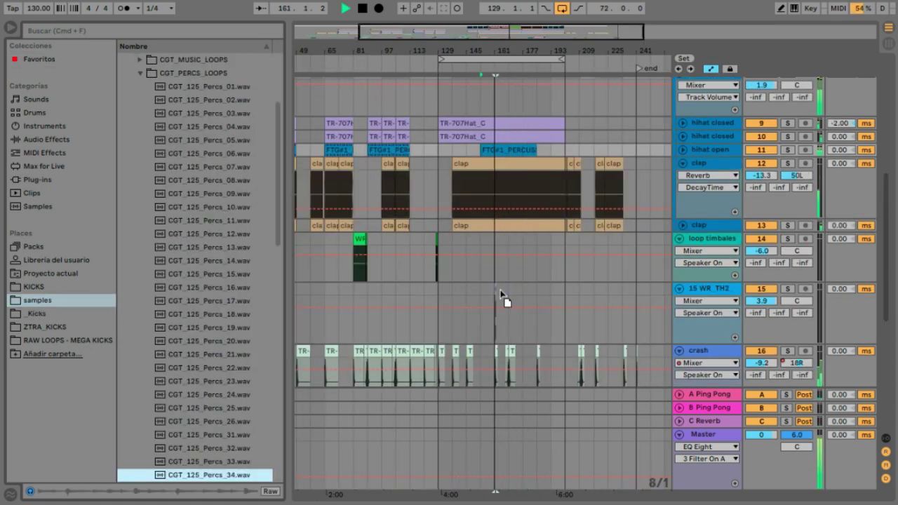
pyautogui.moveTo(541, 50); pyautogui.dragTo(482, 210)
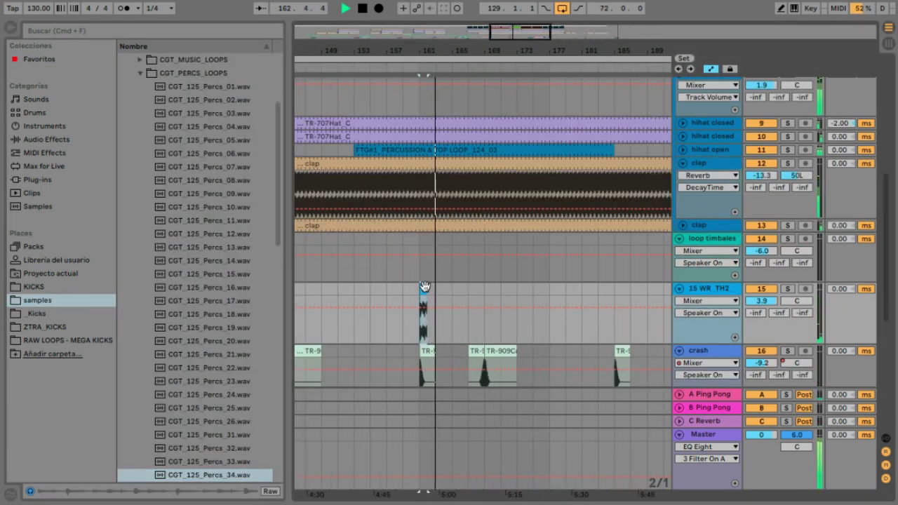
# Step: Extend the CGT_125_Percs_34 clip on the 15 WR_TH2_ track to end at about bar 204
pyautogui.moveTo(425, 287); pyautogui.dragTo(424, 286)
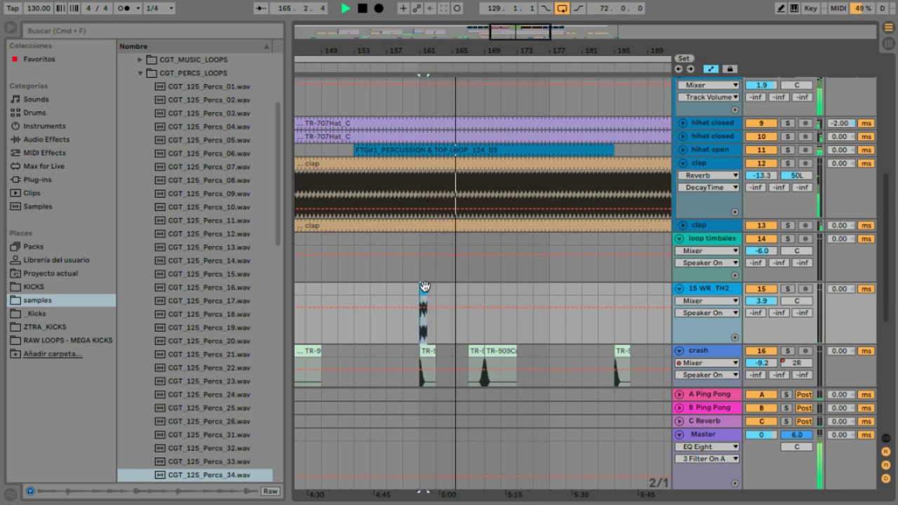
pyautogui.moveTo(426, 288); pyautogui.dragTo(607, 288)
pyautogui.moveTo(607, 502)
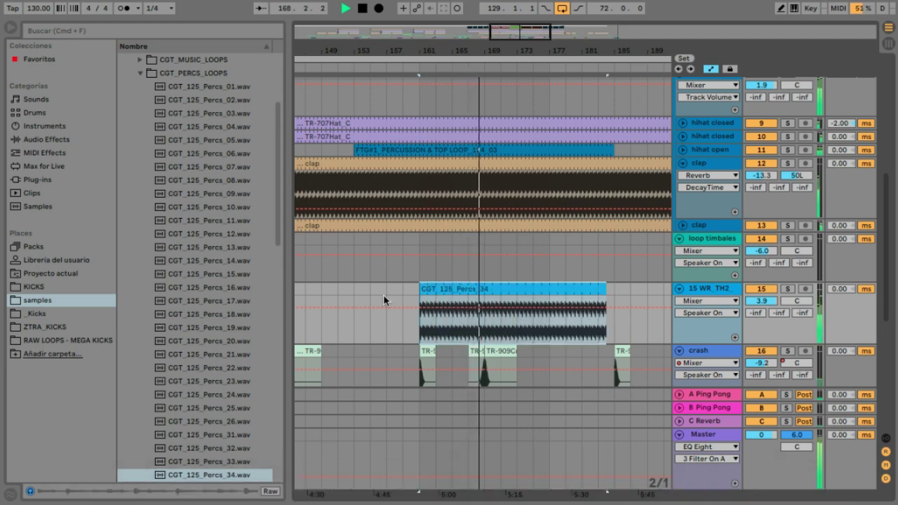
pyautogui.click(601, 288)
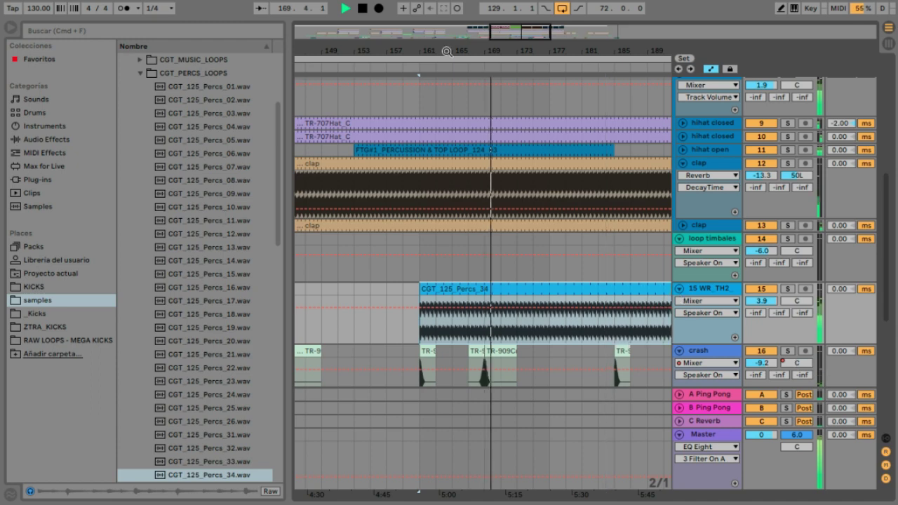
pyautogui.moveTo(448, 56); pyautogui.dragTo(439, 50)
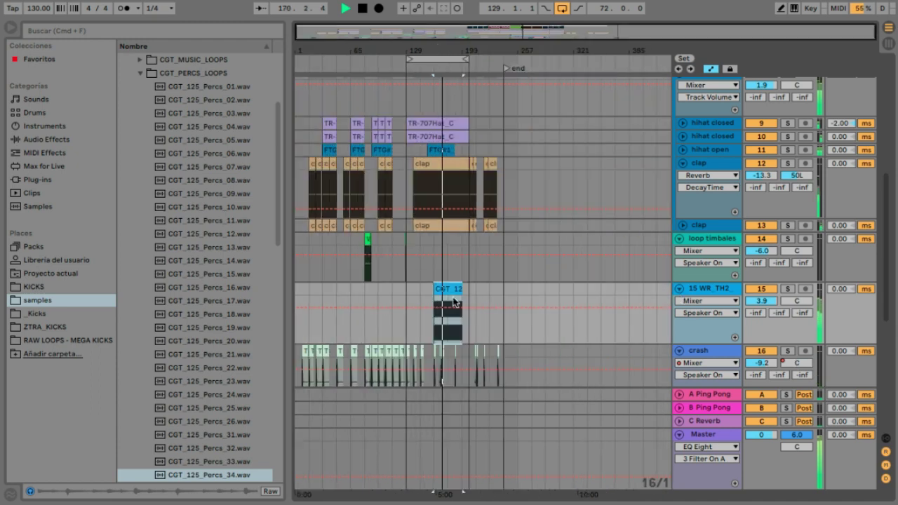
pyautogui.moveTo(461, 295)
pyautogui.mouseDown()
pyautogui.moveTo(475, 295)
pyautogui.moveTo(463, 288)
pyautogui.mouseUp()
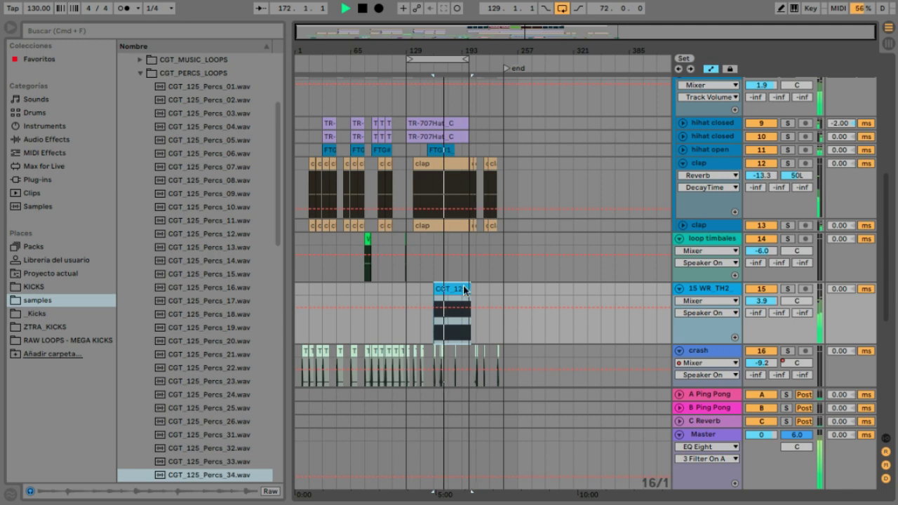
# Step: Set the Reverb decay time on the 15 WR_TH2_ track to 1.12 s and solo the track
pyautogui.doubleClick(731, 291)
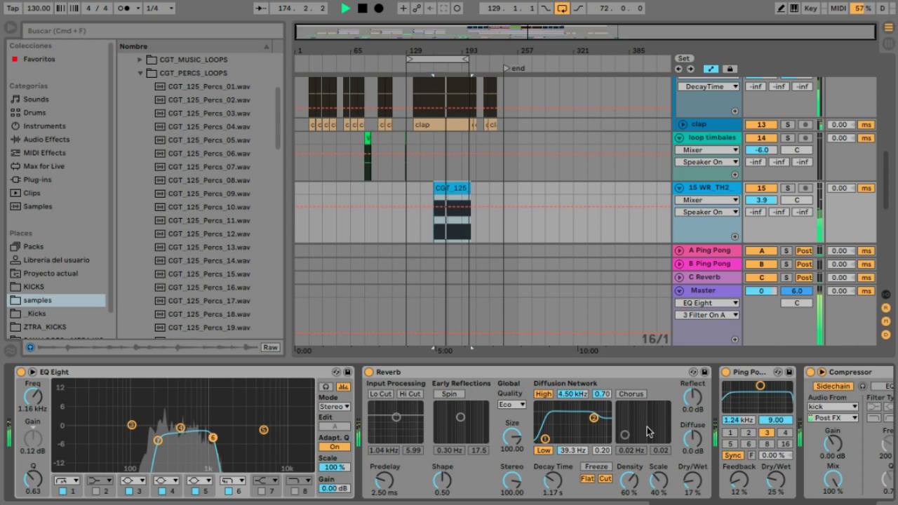
pyautogui.moveTo(553, 481); pyautogui.dragTo(553, 483)
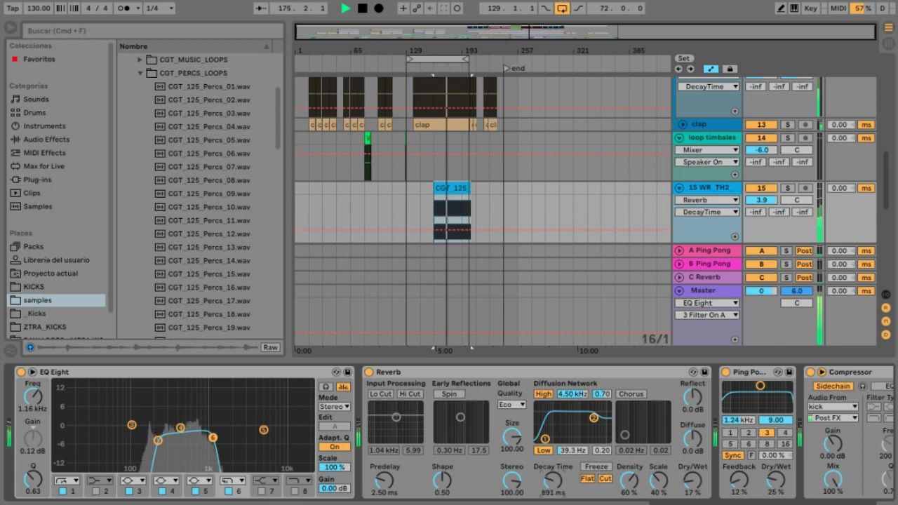
pyautogui.click(787, 189)
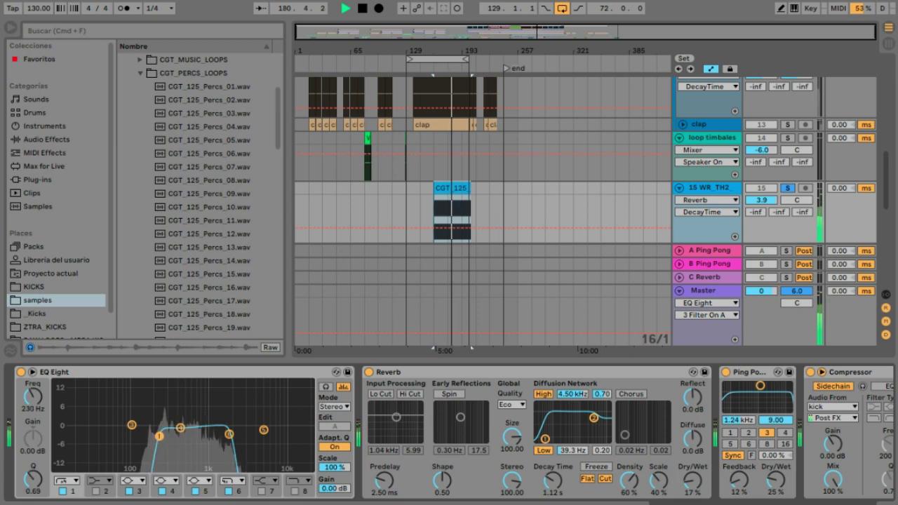
# Step: Enable Auto Pan on the 15 WR_TH2_ track with an amount of 75.4 %, and toggle its Utility to compare the sound
pyautogui.scroll(-5, 771, 435)
pyautogui.click(791, 373)
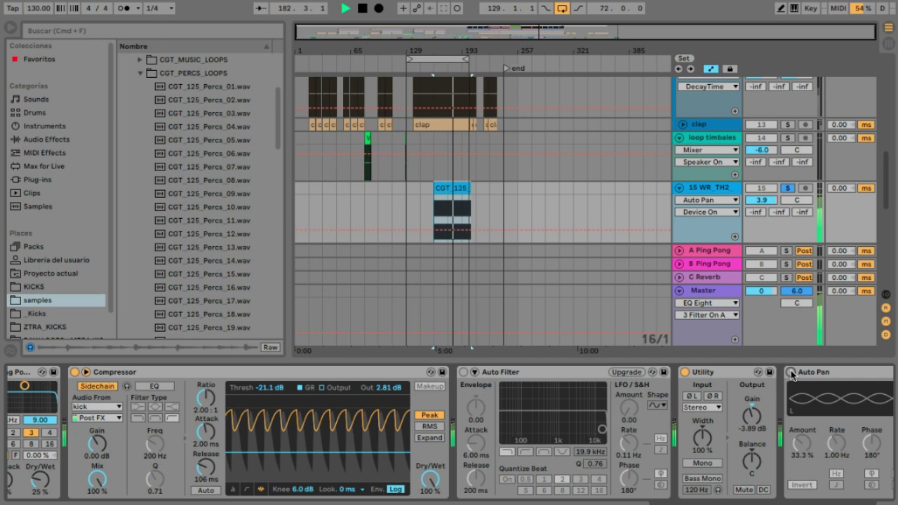
pyautogui.click(792, 373)
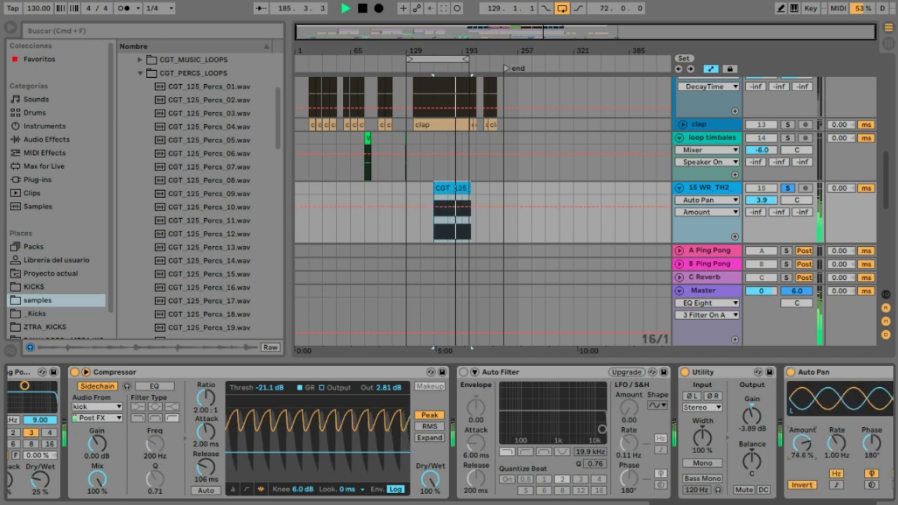
pyautogui.click(686, 372)
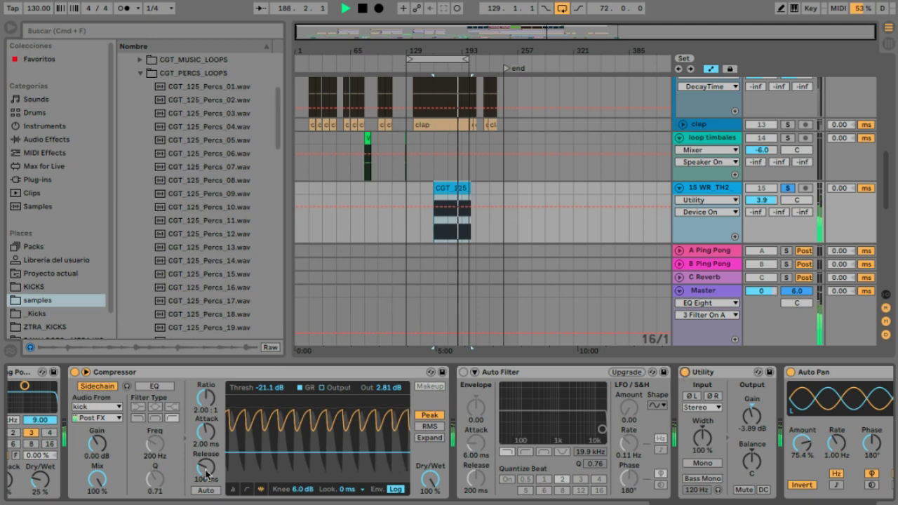
# Step: Set the track's Compressor to 205 ms release, 0.10 ms attack and -29.4 dB threshold, and unsolo the track
pyautogui.moveTo(206, 474); pyautogui.dragTo(207, 463)
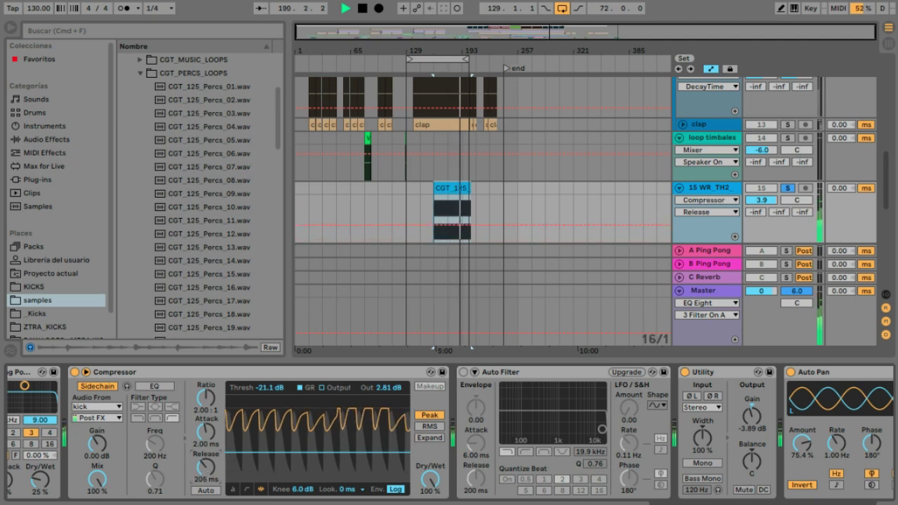
pyautogui.moveTo(205, 434); pyautogui.dragTo(205, 449)
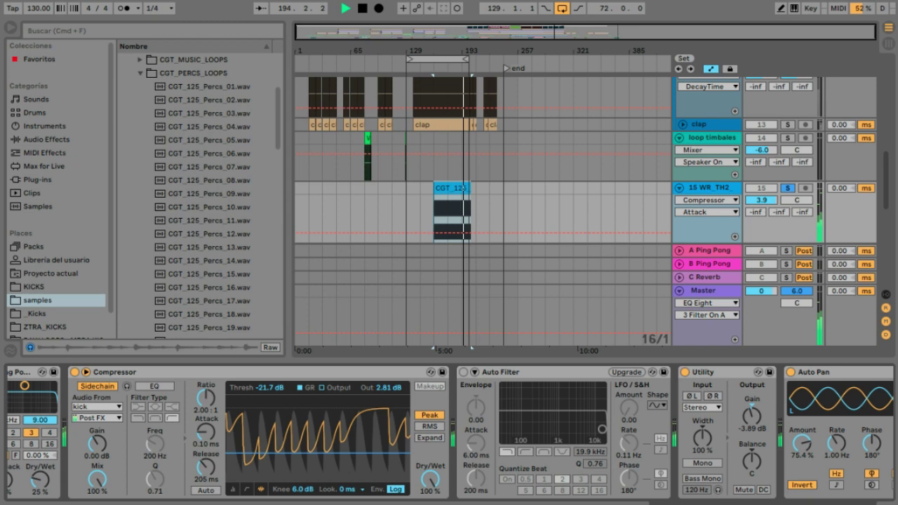
pyautogui.click(787, 188)
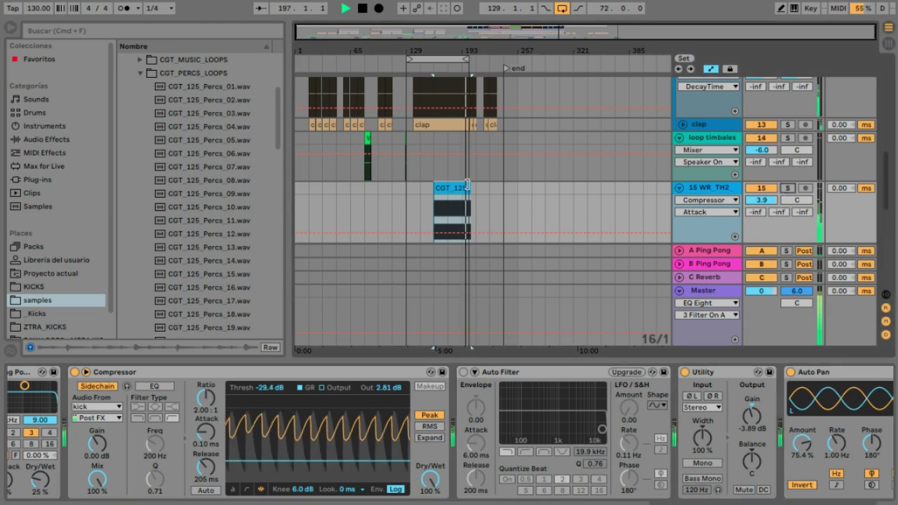
# Step: Extend the end of the CGT_125_Percs_34 clip to about bar 235
pyautogui.moveTo(435, 46); pyautogui.dragTo(435, 46)
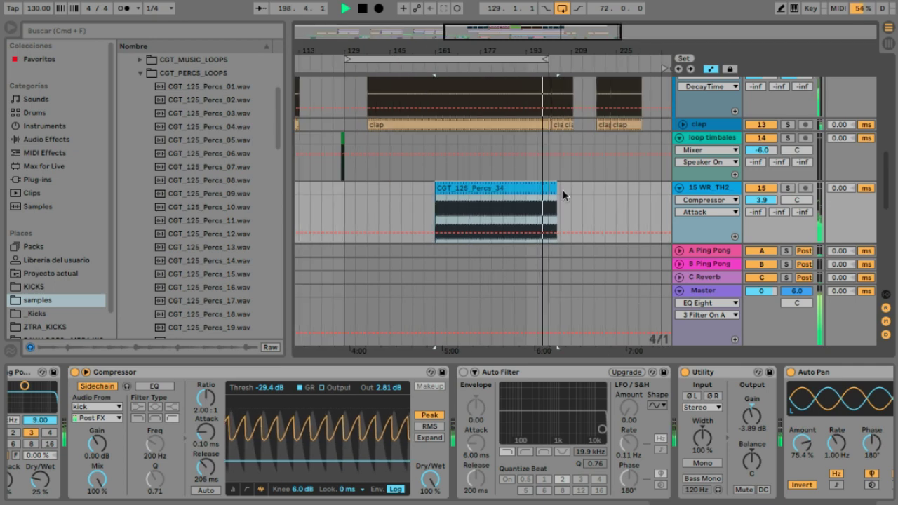
pyautogui.moveTo(563, 190); pyautogui.dragTo(647, 189)
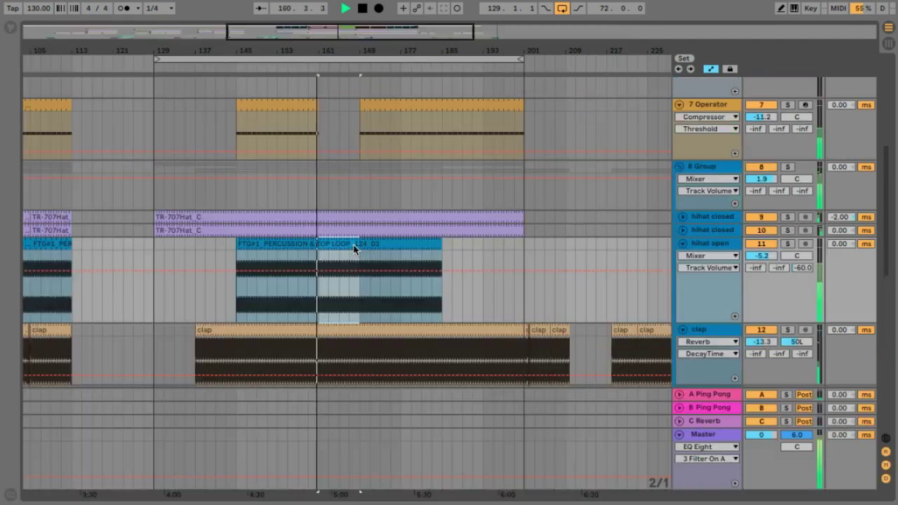
# Step: Delete bars 161 to 169 from the FTG#1 percussion loop on hihat open and from both TR-707Hat_C clips
pyautogui.hotkey('ctrl', 'e')
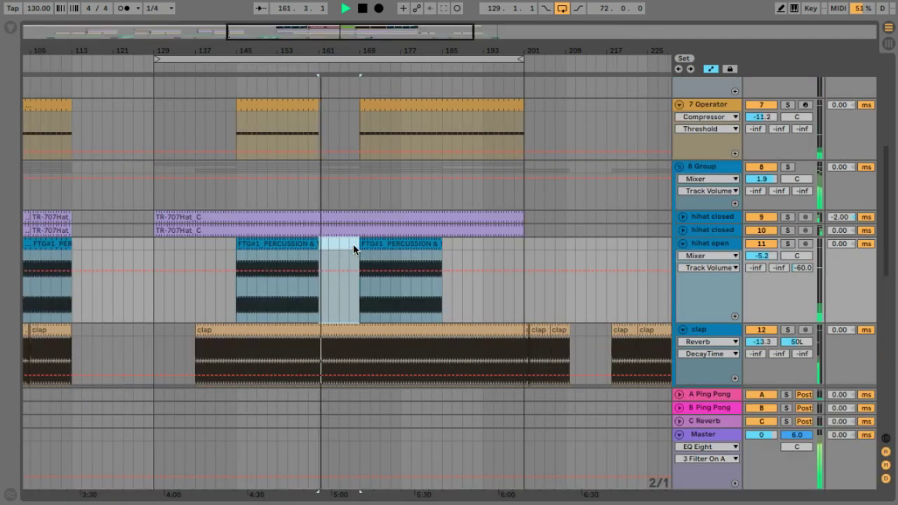
pyautogui.moveTo(354, 249); pyautogui.dragTo(357, 230)
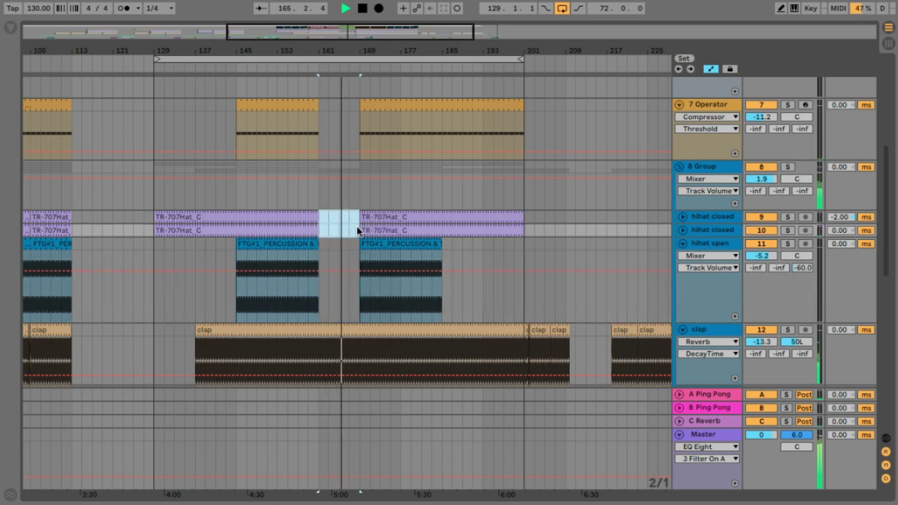
# Step: Try to trim the start of the CGT_125_Percs_34 clip on the 14 WR_TH2_ track to about bar 180, and undo the trim
pyautogui.scroll(-4, 447, 265)
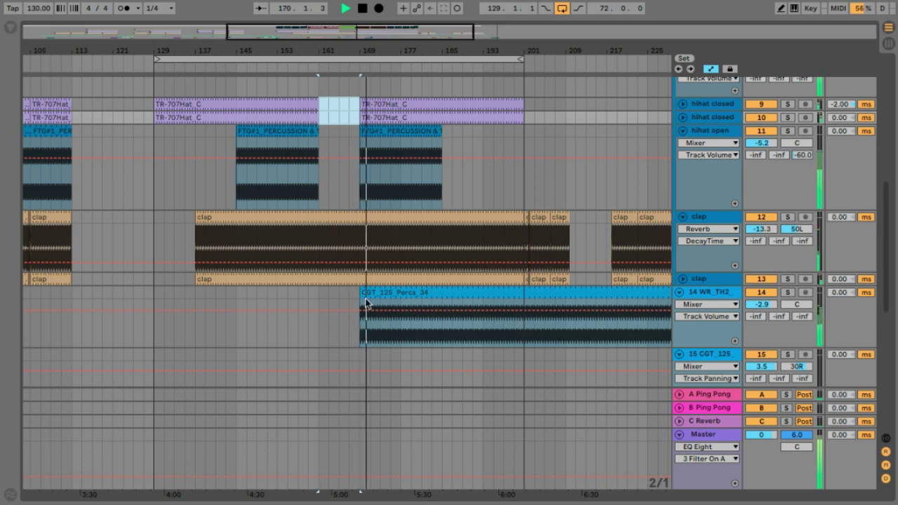
pyautogui.moveTo(366, 303); pyautogui.dragTo(417, 294)
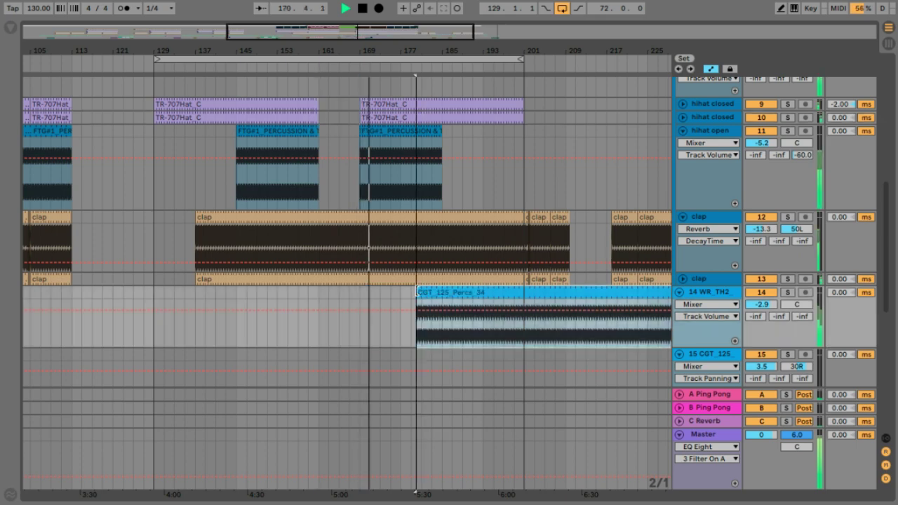
pyautogui.hotkey('ctrl', 'z')
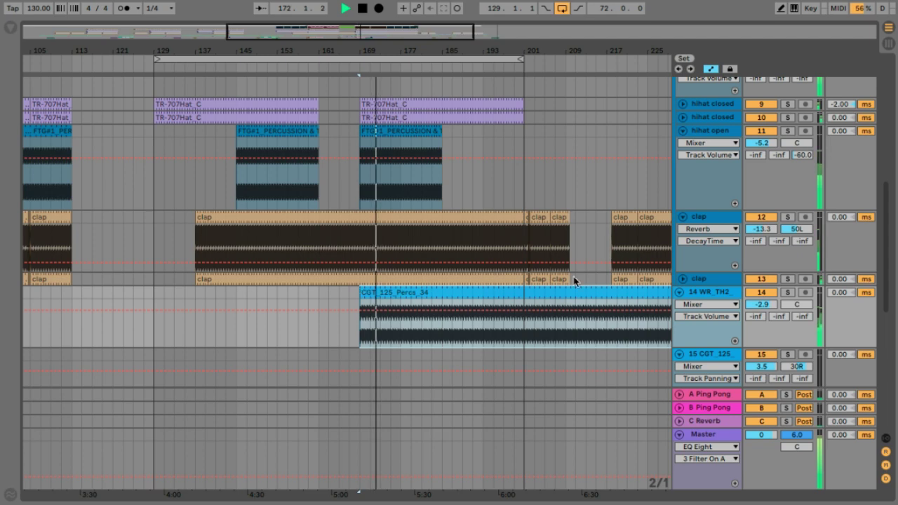
# Step: Set the 14 WR_TH2_ track volume to -5.4 dB and extend the CGT_125_Percs_34 clip's start back to bar 161
pyautogui.scroll(-3, 771, 307)
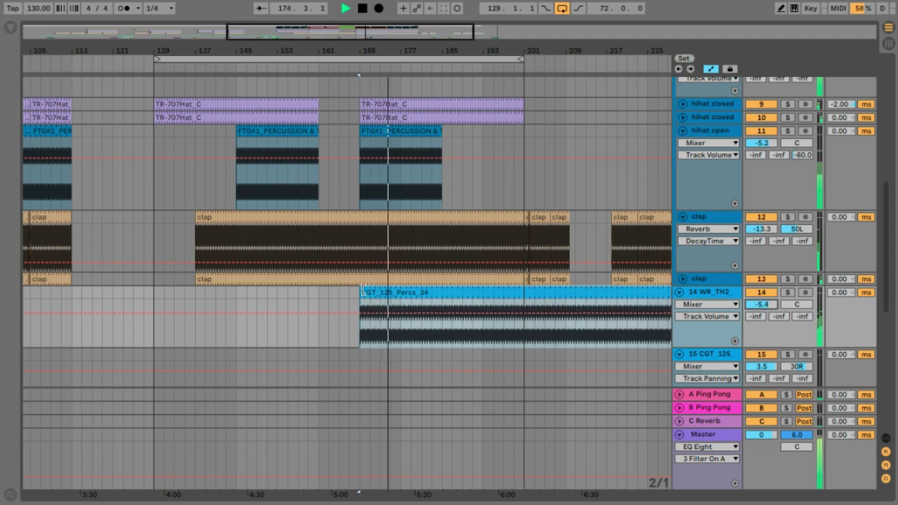
pyautogui.moveTo(362, 290); pyautogui.dragTo(321, 289)
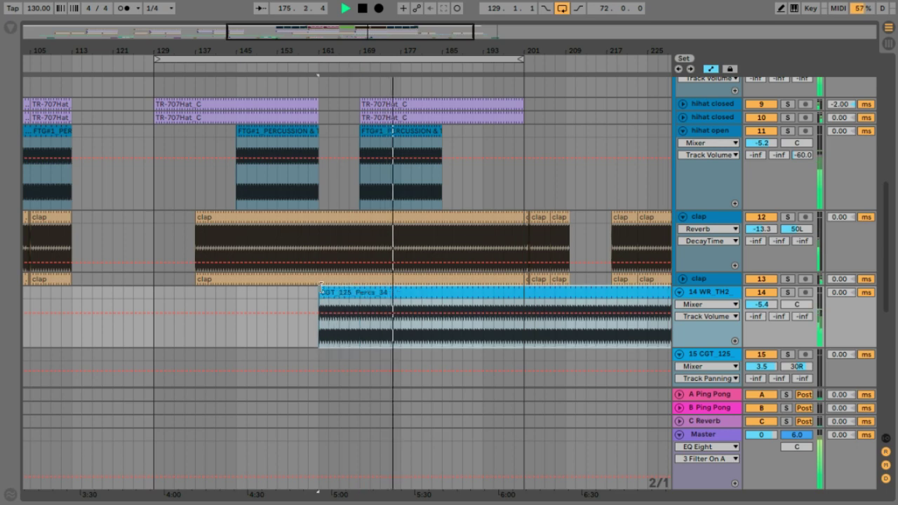
# Step: Lower the Compressor threshold on the 14 WR_TH2_ track to -40.3 dB
pyautogui.doubleClick(717, 298)
pyautogui.hscroll(3, 769, 479)
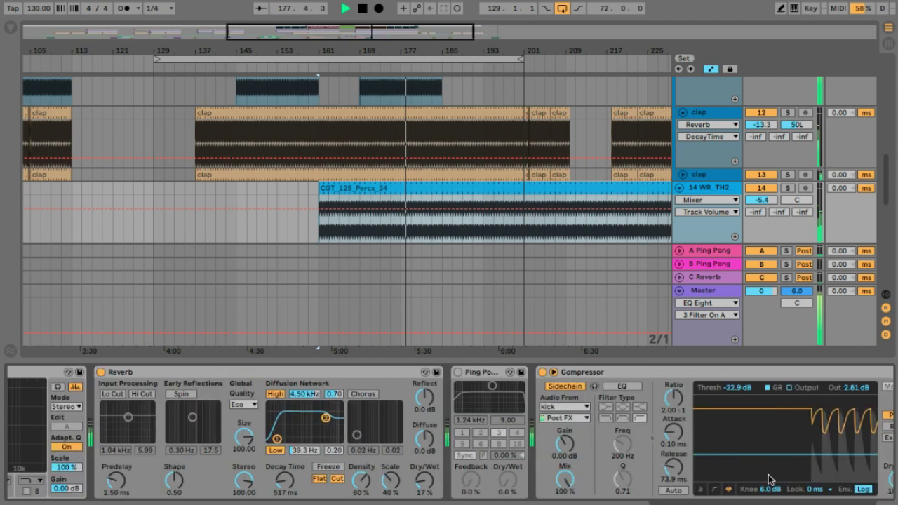
pyautogui.moveTo(769, 479); pyautogui.dragTo(769, 492)
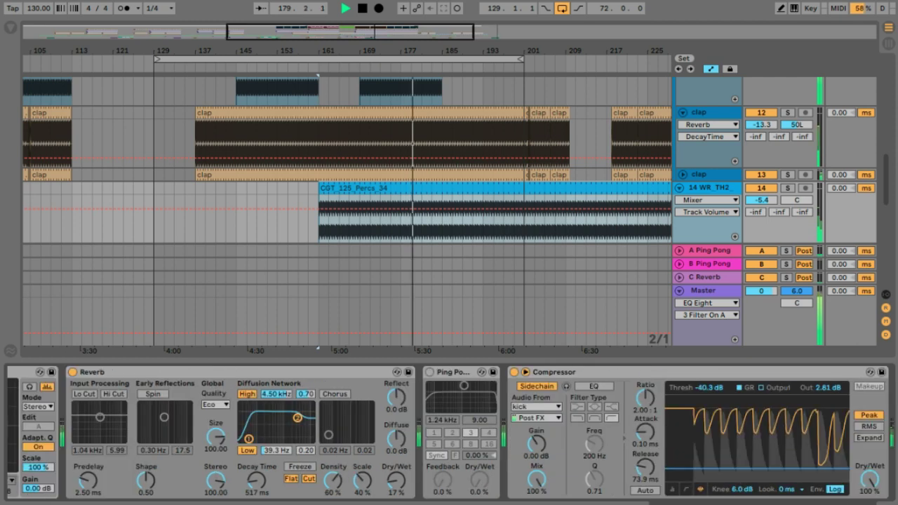
pyautogui.doubleClick(708, 344)
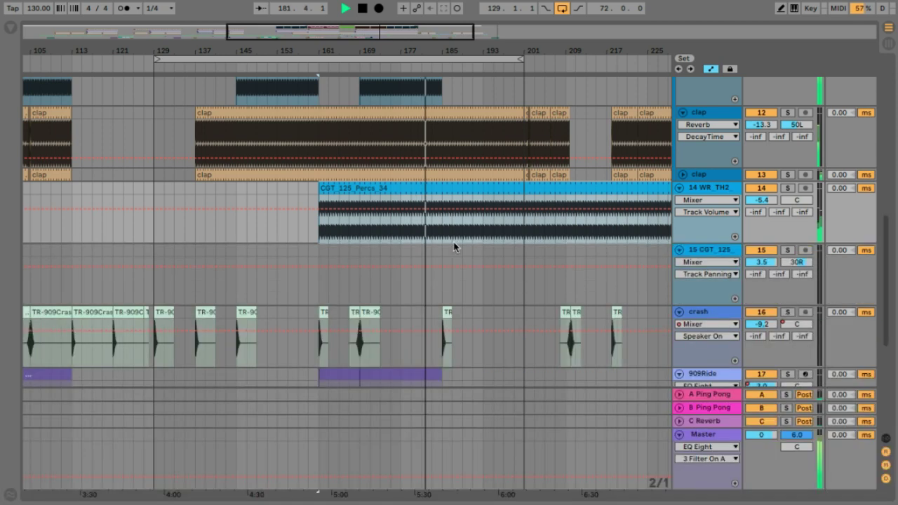
# Step: Fold the first clap track and the hihat open track in the arrangement
pyautogui.scroll(3, 454, 247)
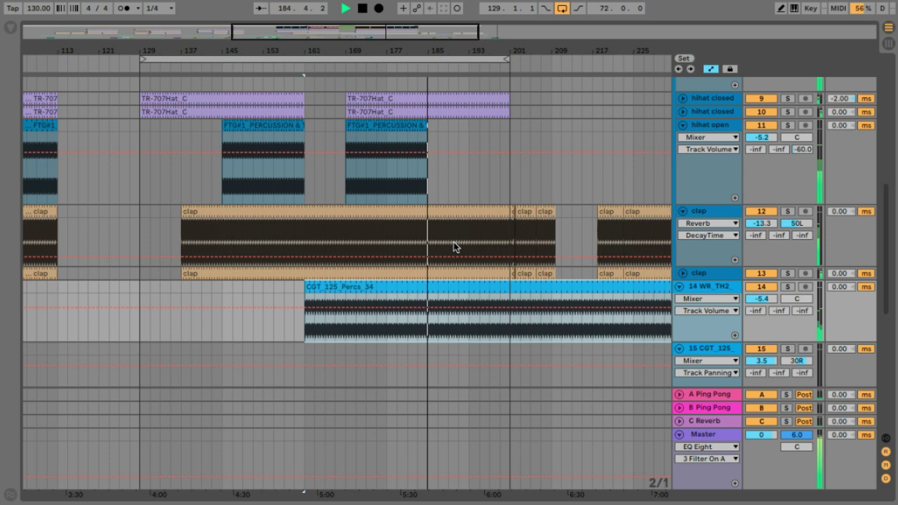
pyautogui.click(682, 211)
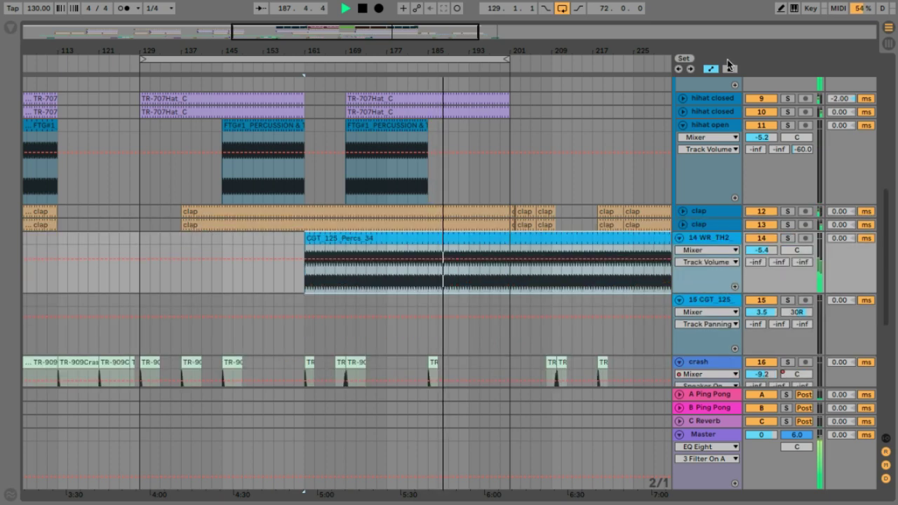
pyautogui.click(682, 125)
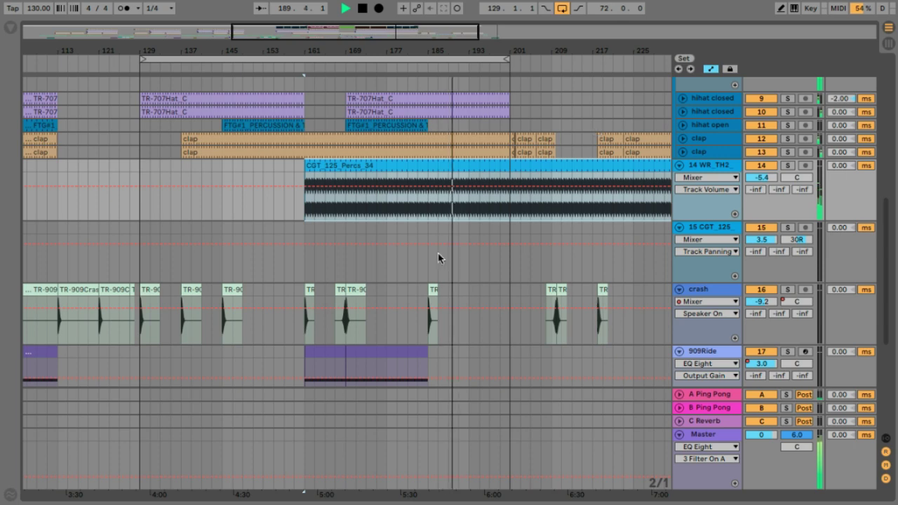
# Step: Place a short TR-909Crash clip at bar 193 on the crash track
pyautogui.moveTo(468, 295); pyautogui.dragTo(510, 344)
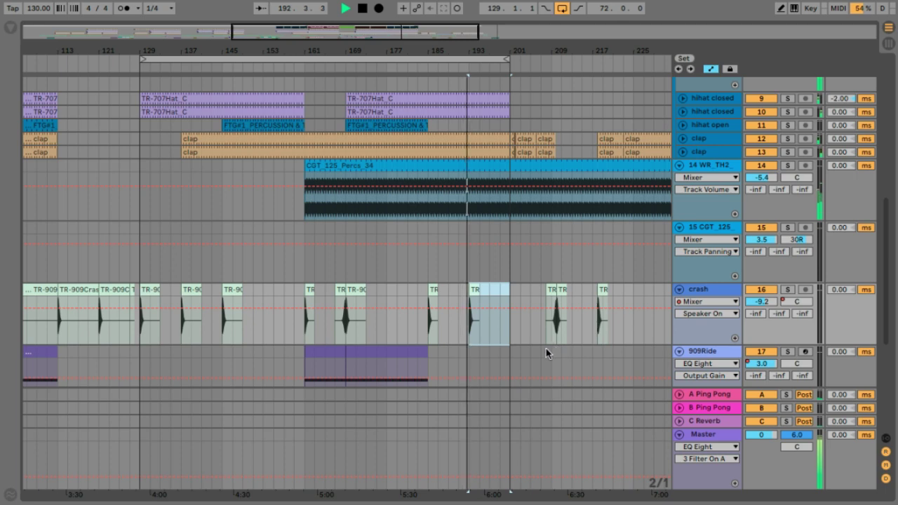
pyautogui.scroll(-3, 546, 352)
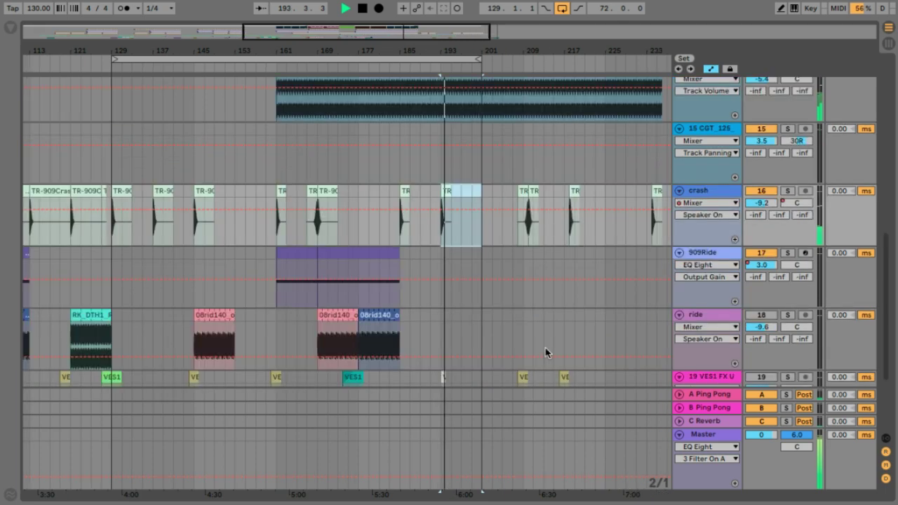
pyautogui.scroll(-2, 547, 352)
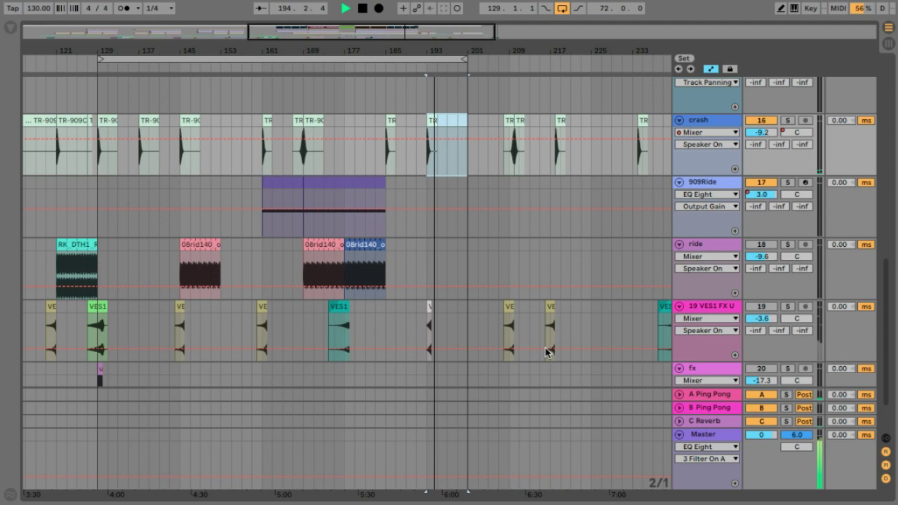
pyautogui.scroll(6, 547, 353)
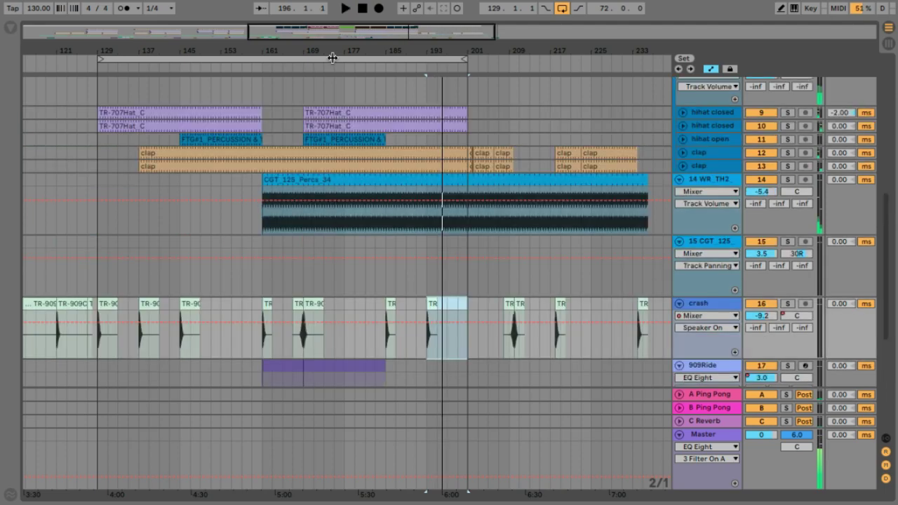